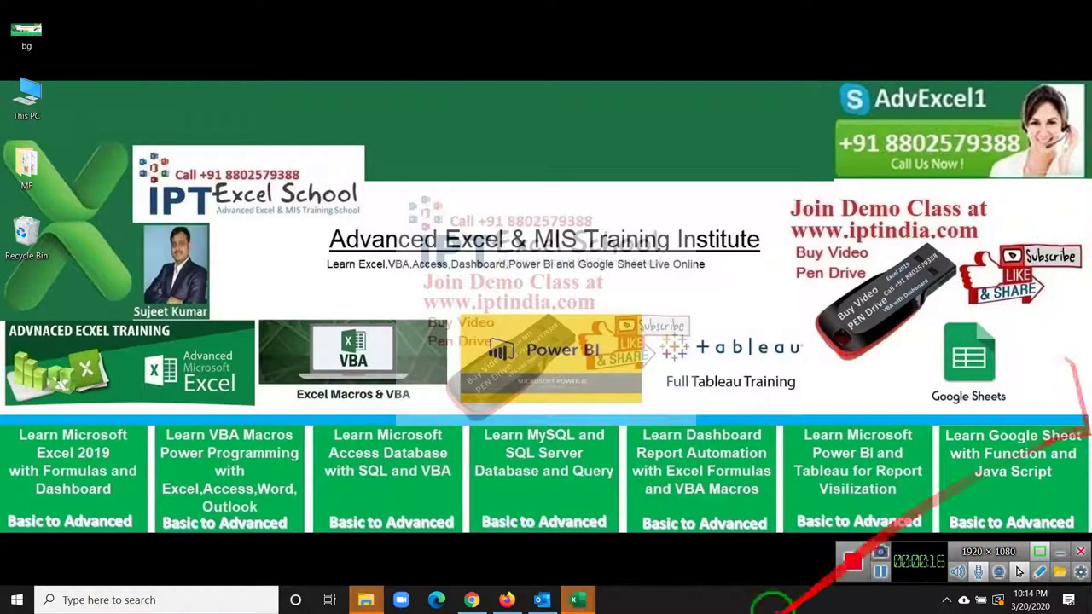
Step: Bring Chrome, showing the PASSWORD UNLOCK email in Gmail, to the front
click(471, 600)
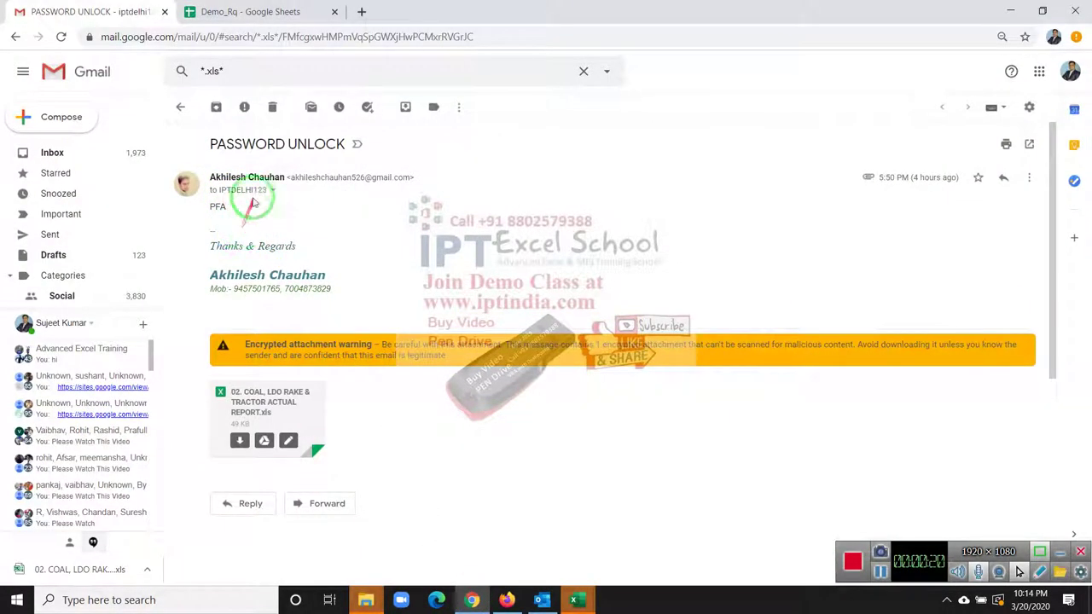
double_click(250, 274)
scroll(442, 273, down, 3)
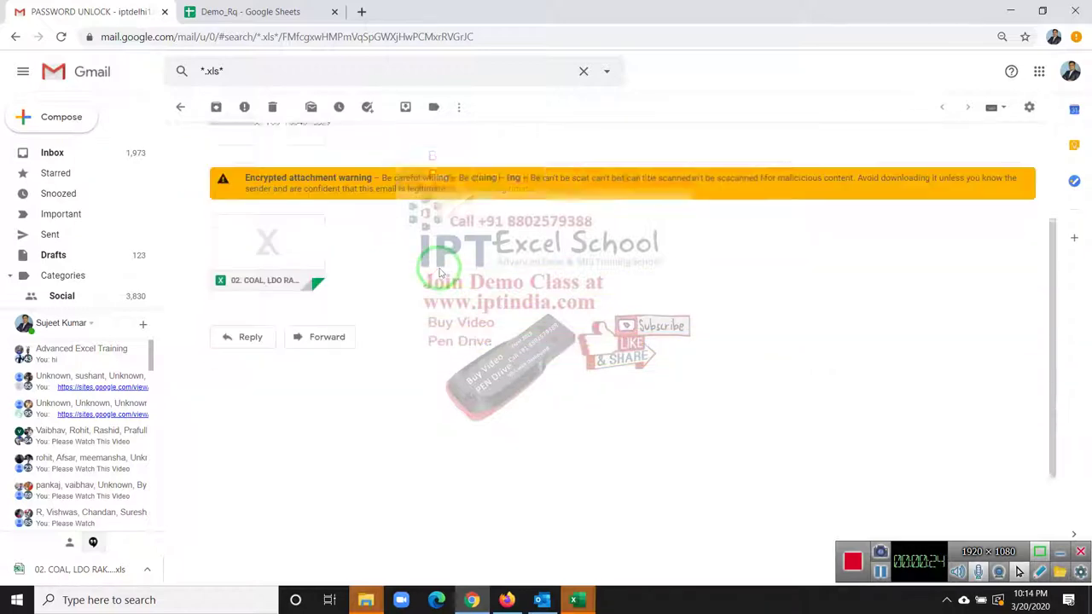
scroll(441, 273, down, 2)
scroll(441, 273, up, 1)
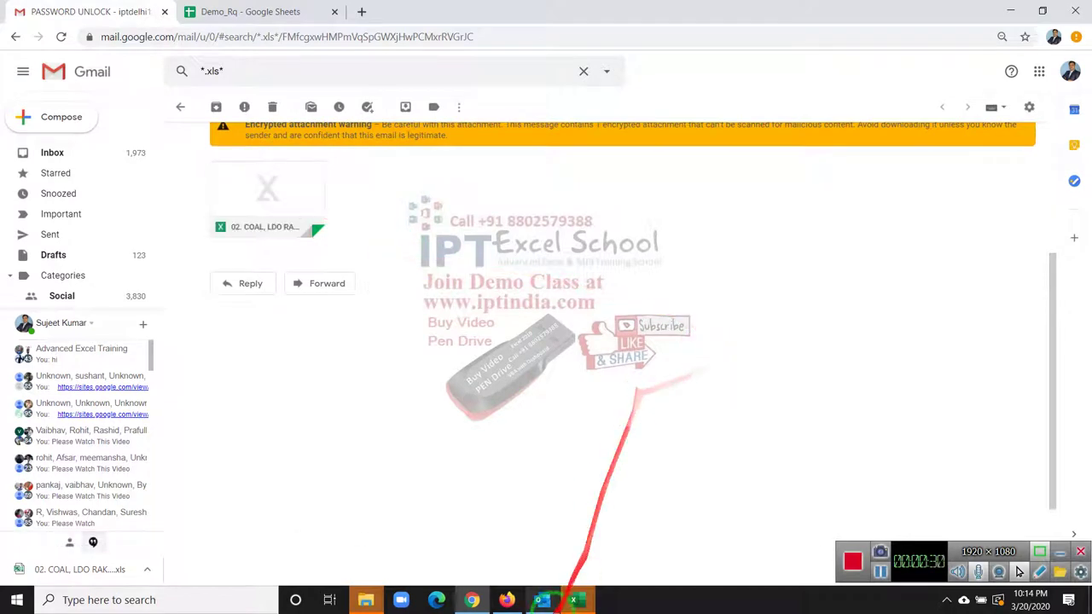
mouse_move(585, 601)
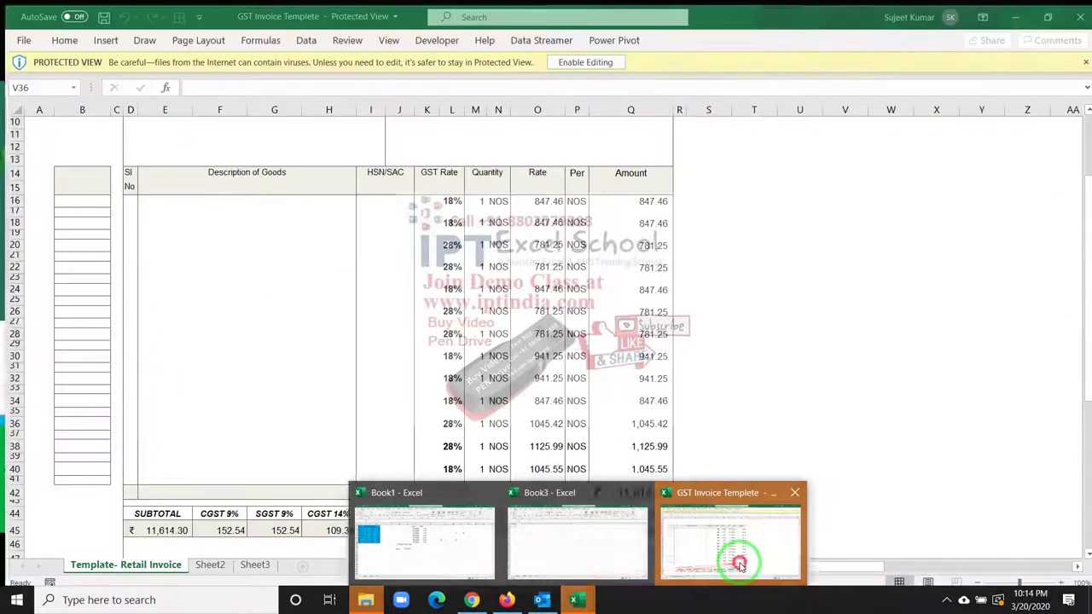
click(731, 551)
drag(712, 488, 973, 89)
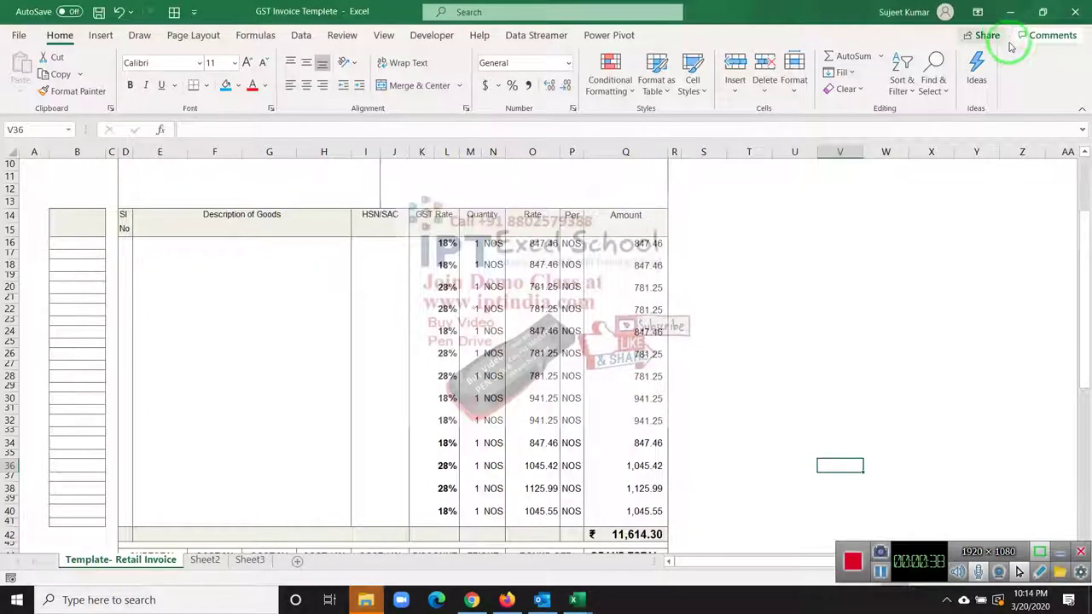
click(1009, 11)
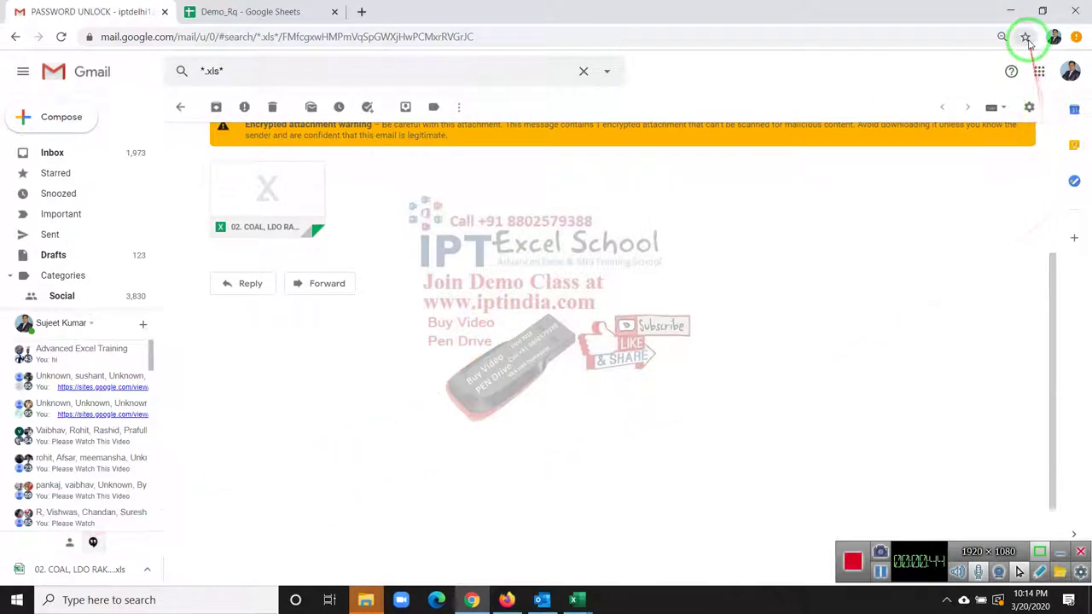
Step: Open the downloaded .xls attachment in Excel, cancel its password prompt, and return to Chrome
click(43, 573)
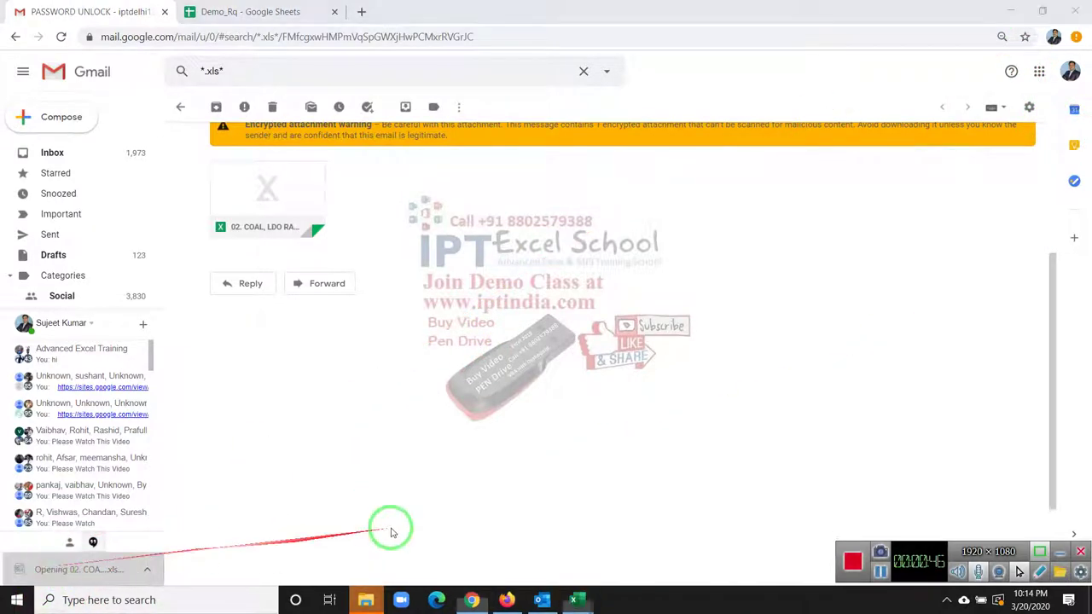
click(604, 602)
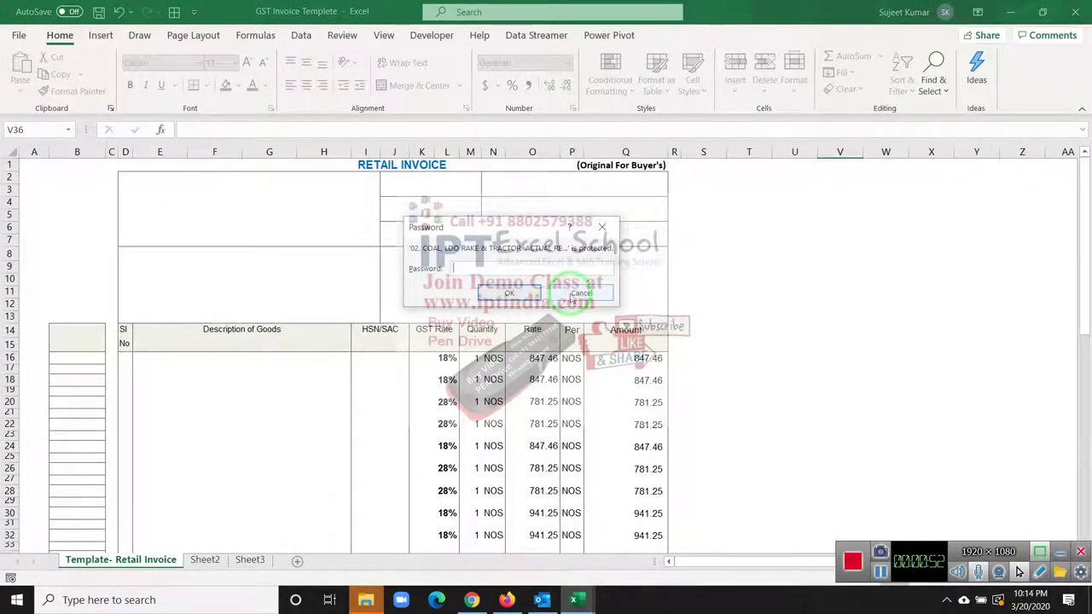
click(573, 295)
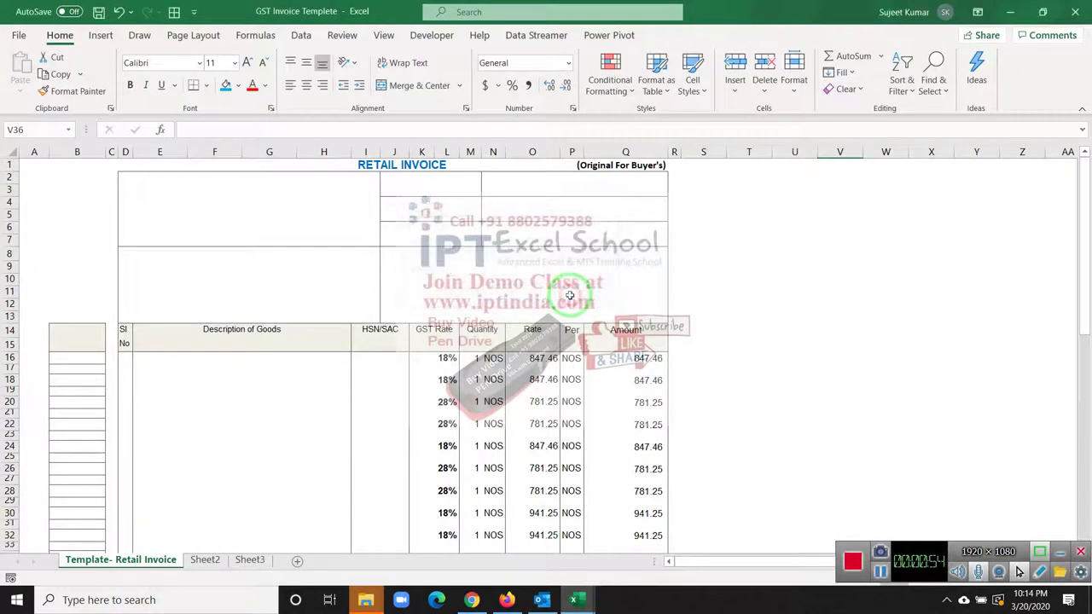
click(765, 291)
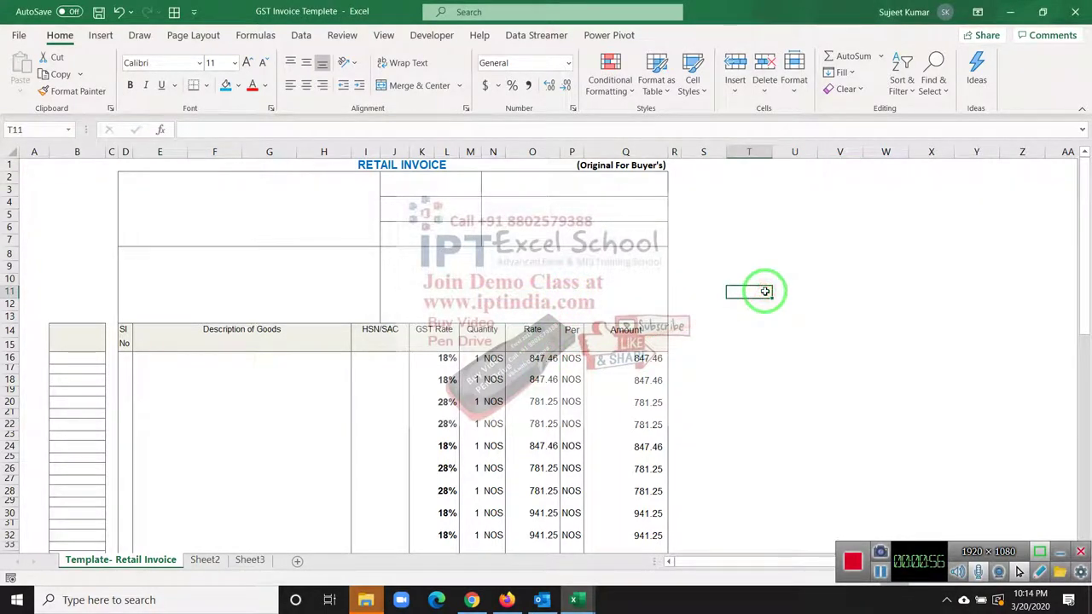
mouse_move(468, 604)
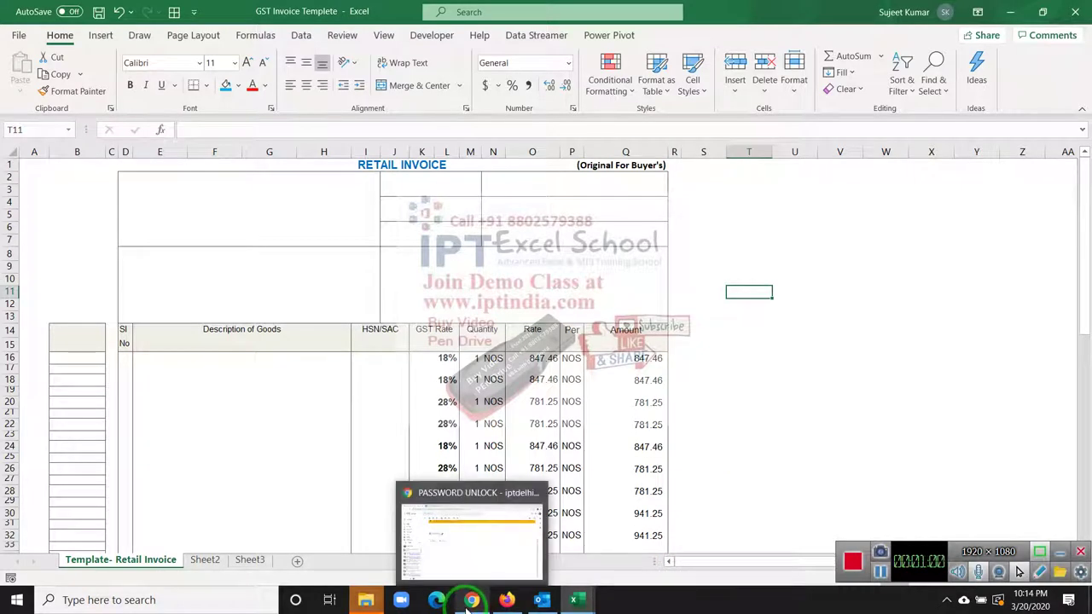
click(467, 604)
Step: Load the Google homepage in a new browser tab
click(356, 11)
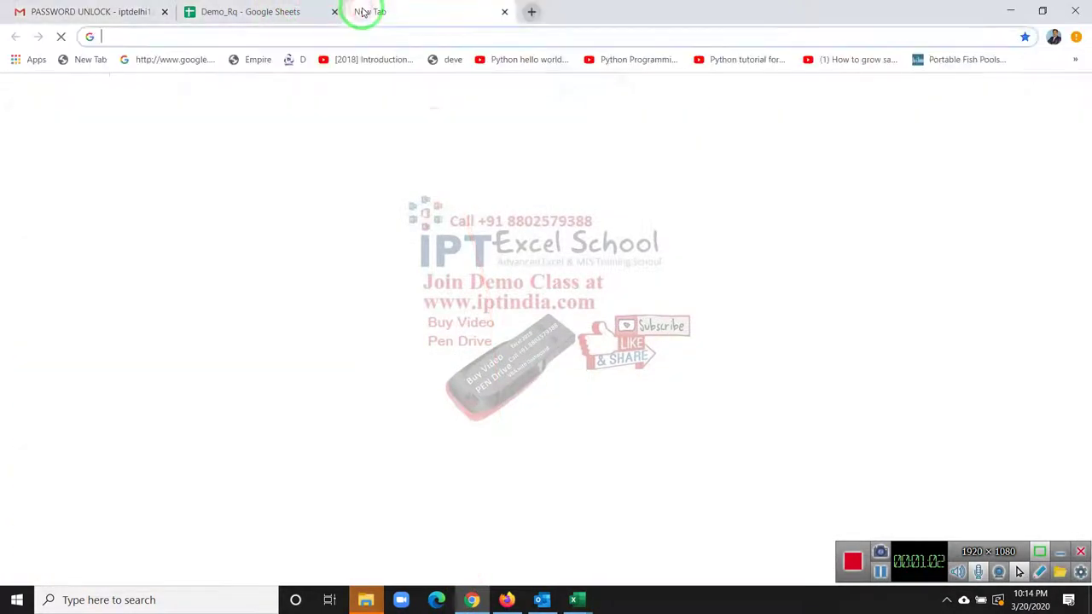
text(goo)
key(Return)
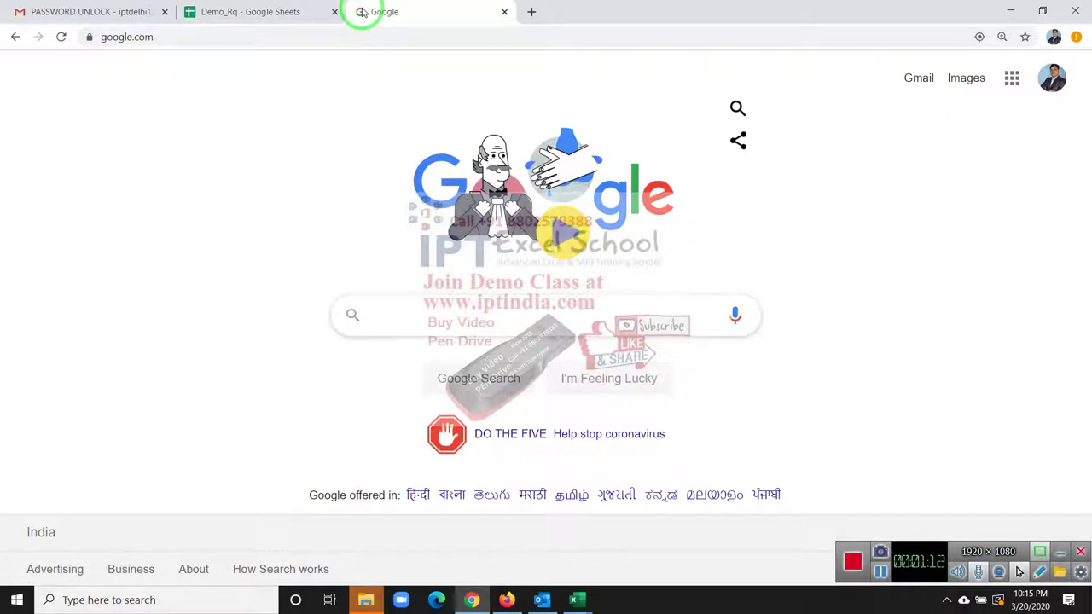
Step: Search Google for 'excel file open password remover' using the autocomplete suggestion
click(403, 315)
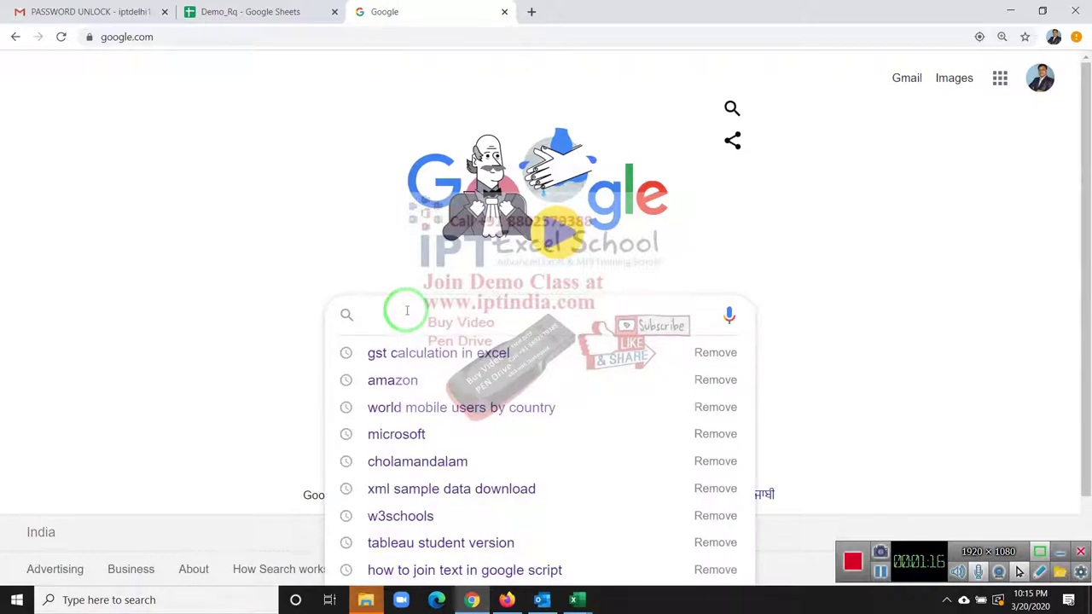
text(excel file )
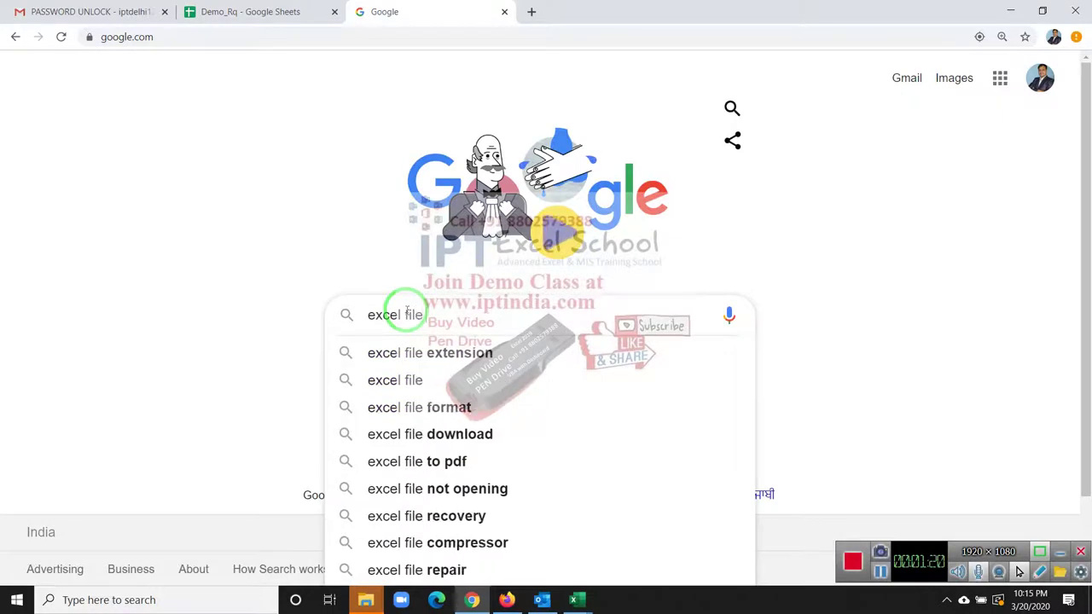
text(ope)
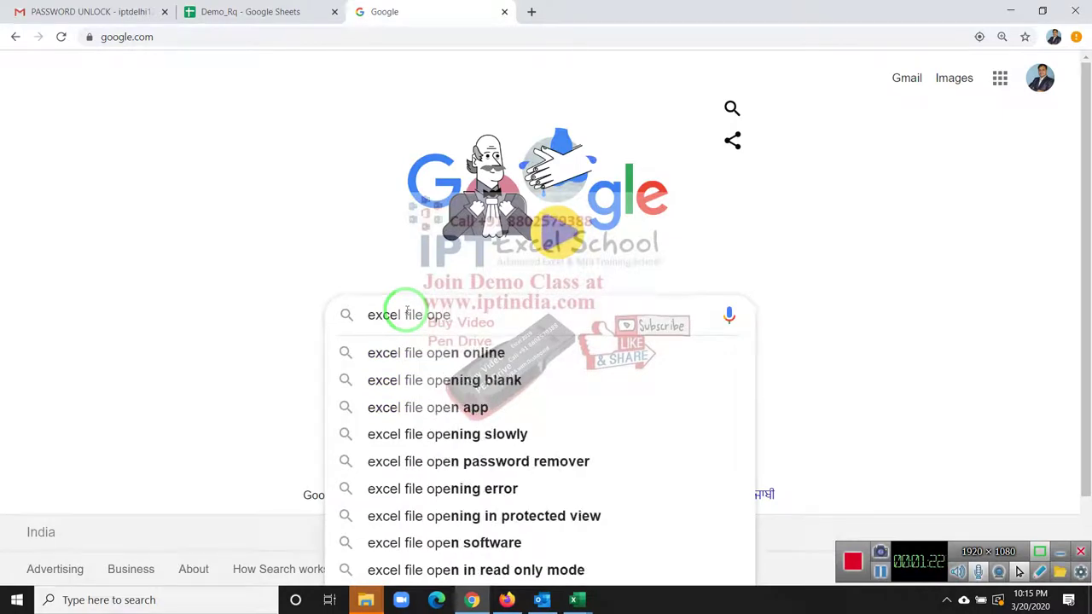
text(ning)
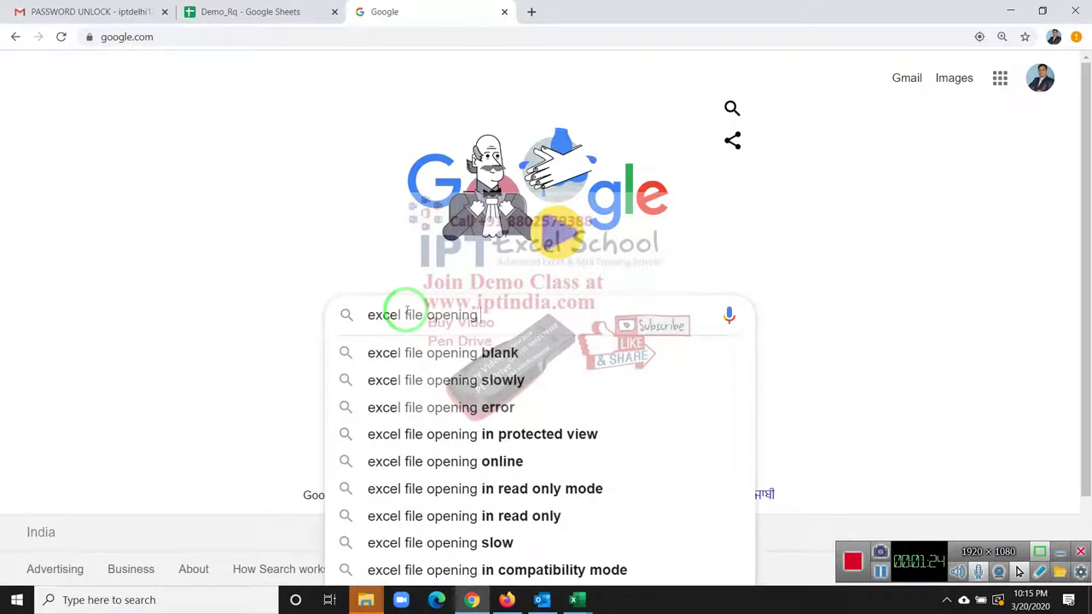
text( pas)
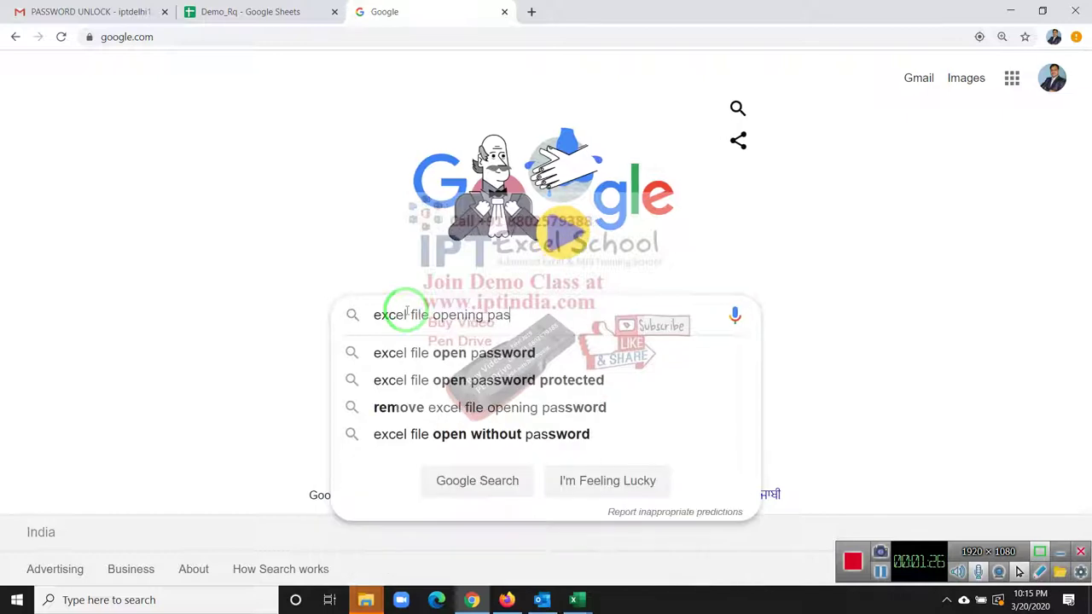
key(Down)
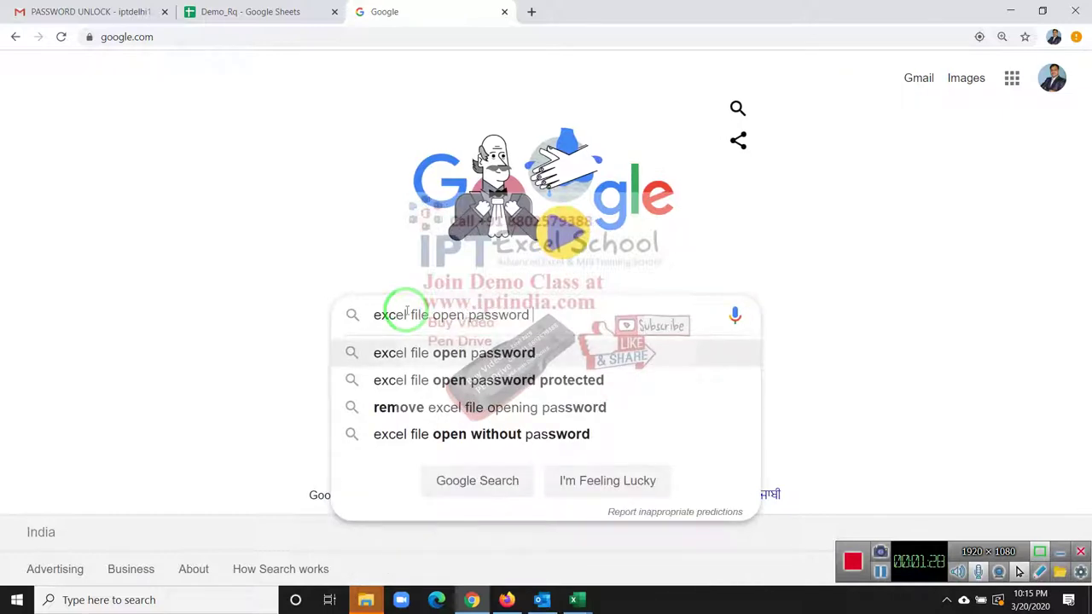
key(Down)
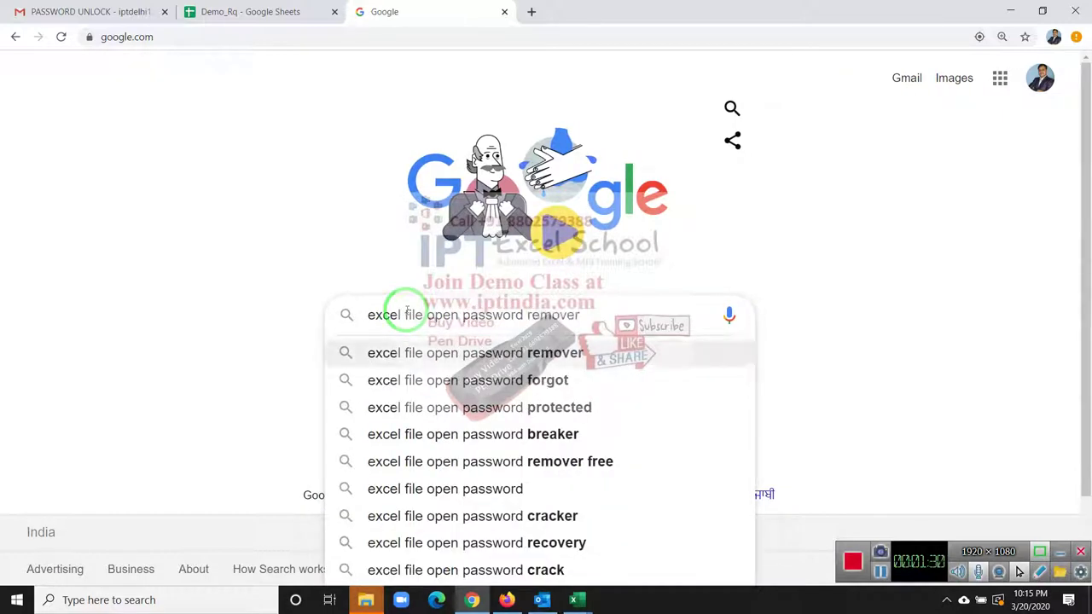
key(Return)
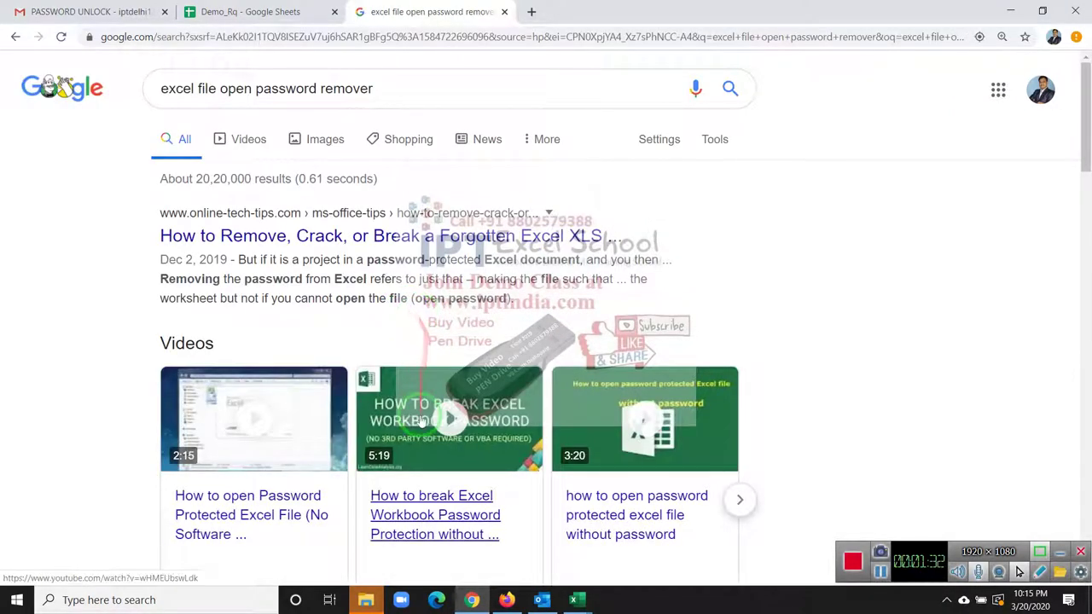
Step: Open the Online Tech Tips article on forgotten Excel XLS passwords in a new tab
click(421, 421)
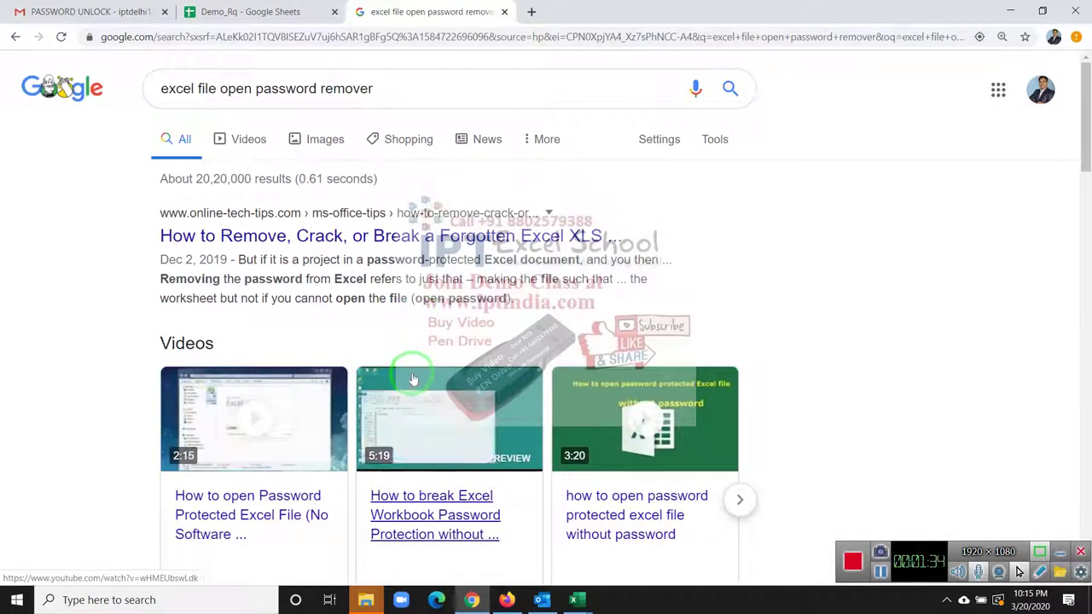
drag(460, 326, 414, 256)
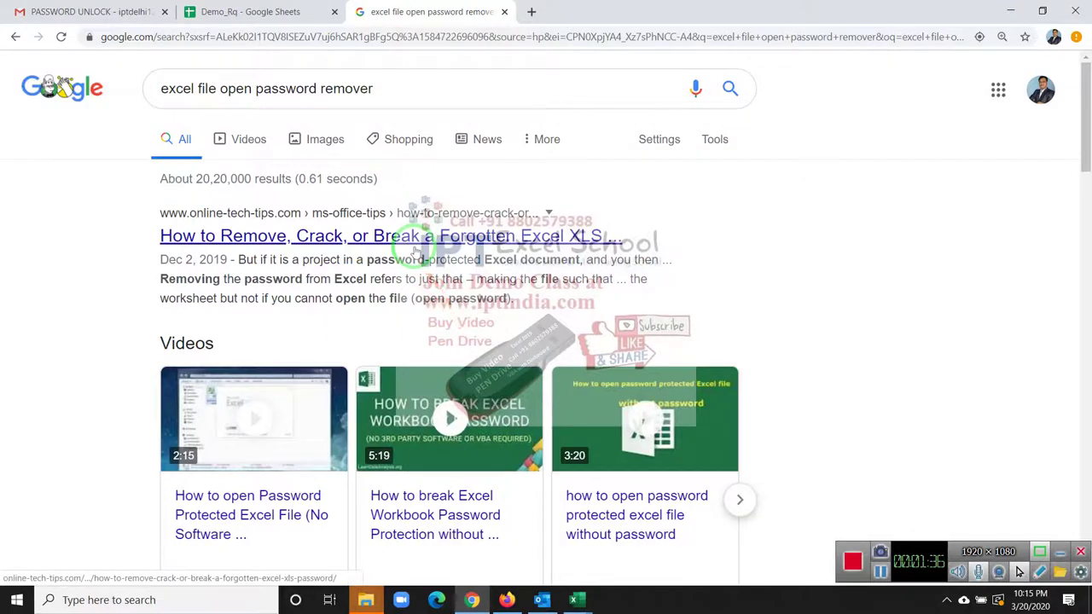
middle_click(414, 242)
Step: Open the EaseUS 'Top 5 Free Password Remover' article from further down the results
scroll(504, 323, down, 2)
scroll(502, 324, down, 4)
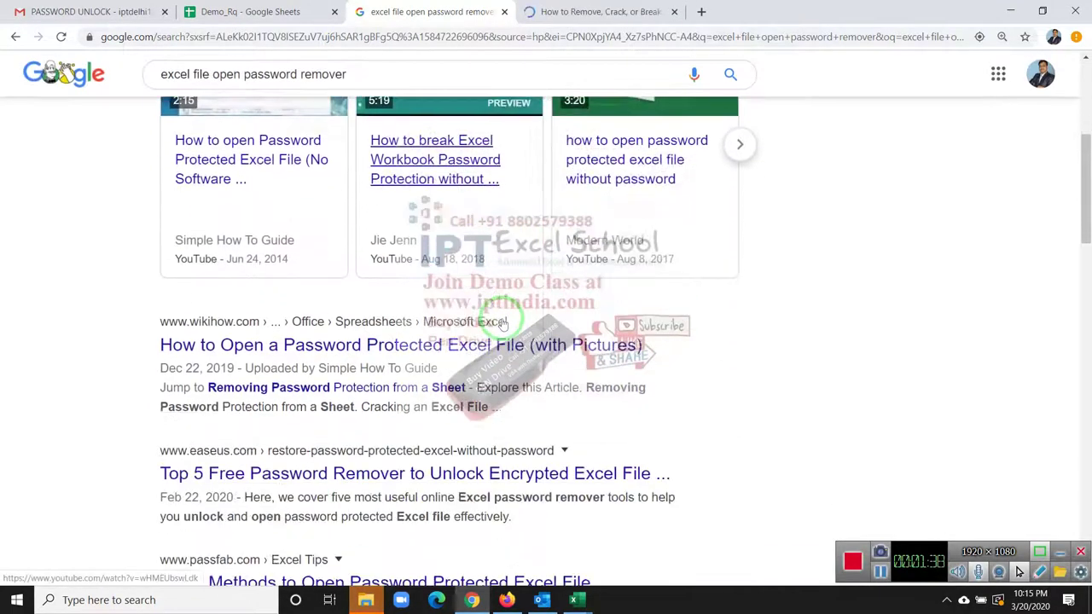
scroll(495, 325, down, 2)
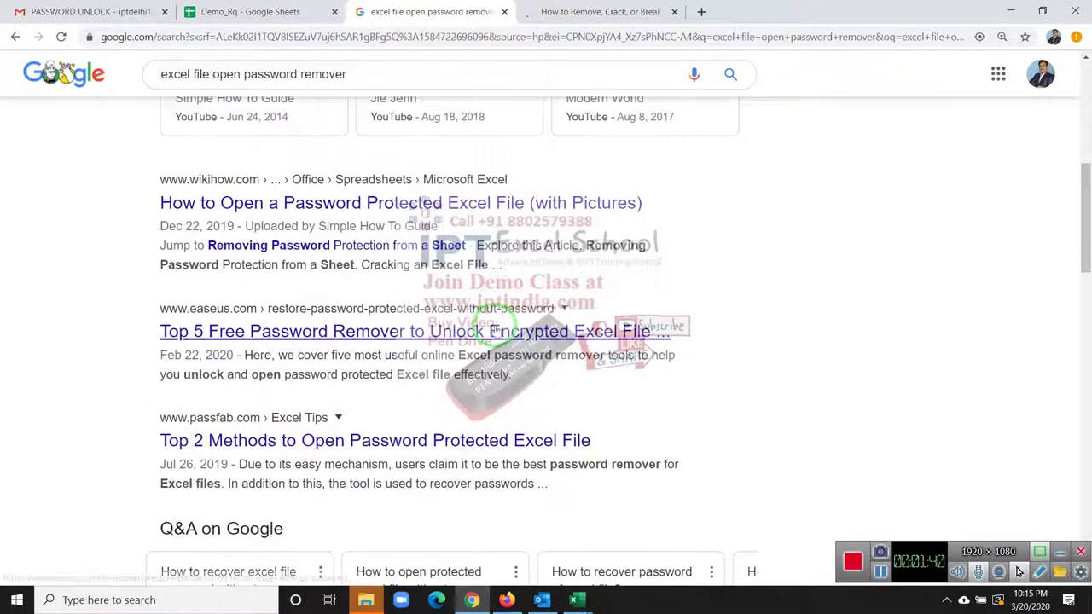
click(307, 339)
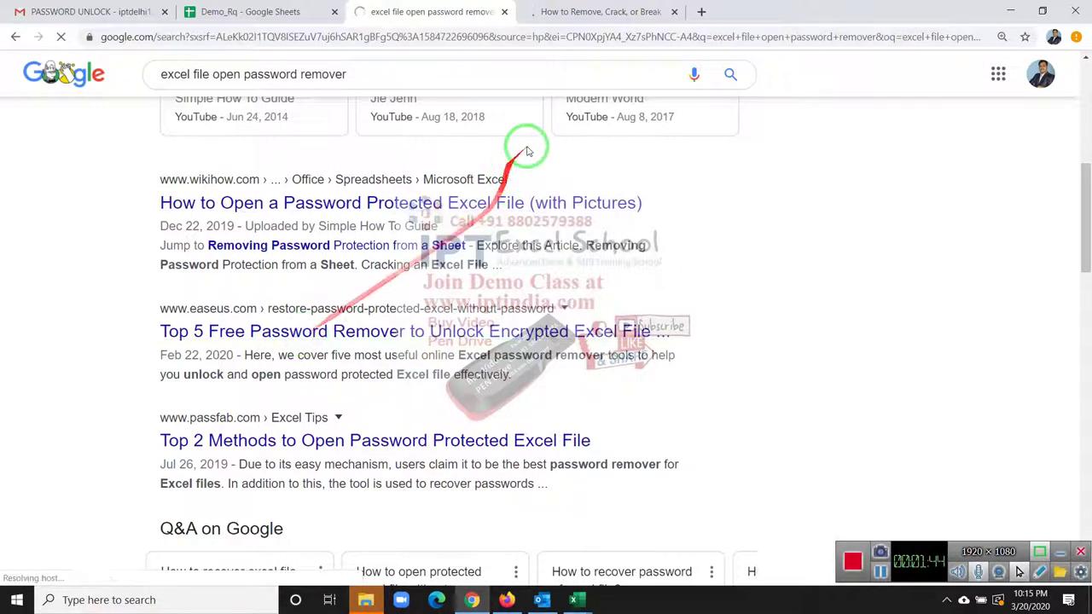
Step: Scroll the Online Tech Tips article down to its VBA script section
click(574, 6)
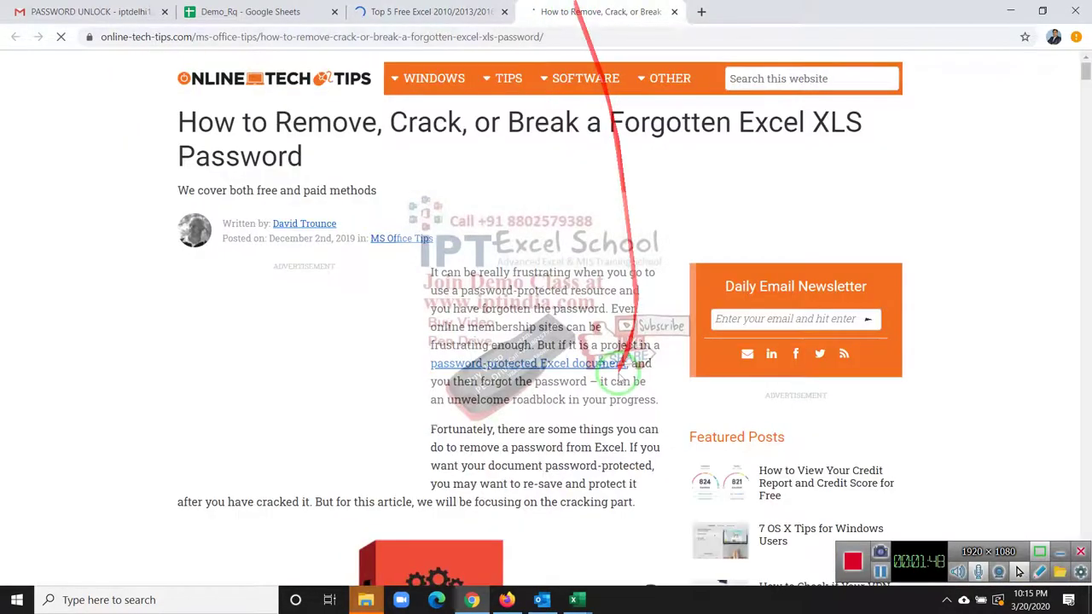
scroll(553, 358, down, 3)
scroll(553, 358, down, 3)
scroll(552, 358, down, 3)
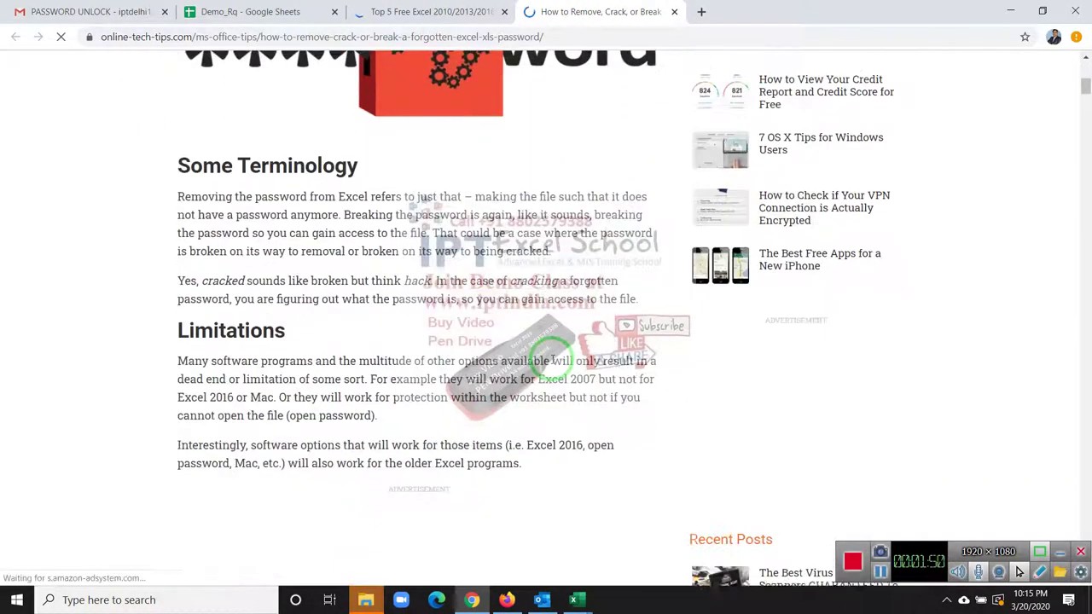
scroll(553, 362, down, 5)
scroll(553, 363, up, 6)
scroll(553, 362, up, 4)
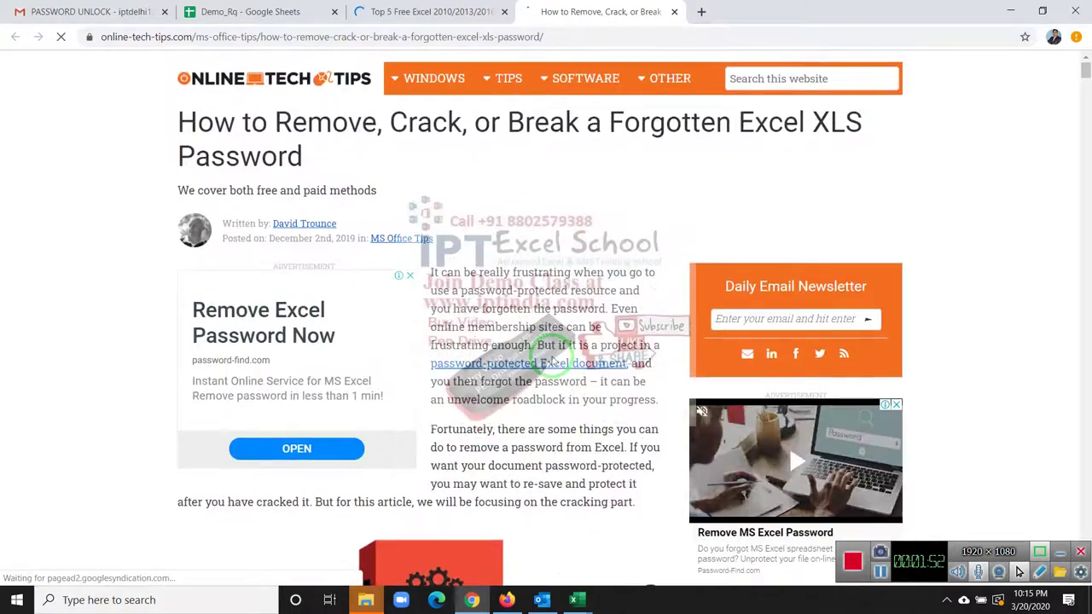
scroll(552, 363, down, 5)
scroll(553, 360, down, 5)
scroll(553, 360, down, 3)
scroll(553, 360, down, 1)
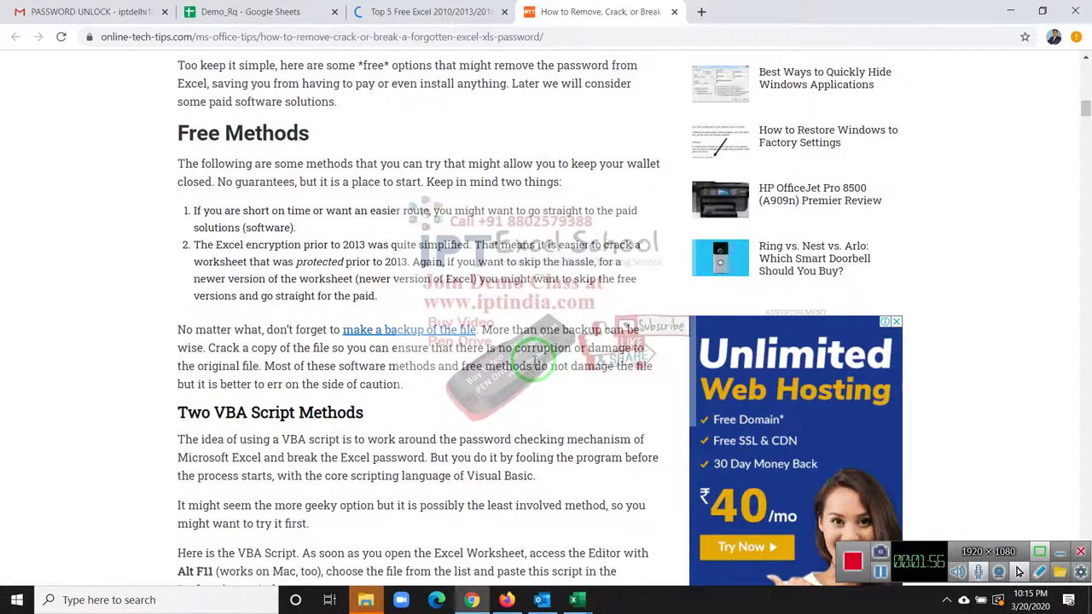
scroll(535, 363, down, 4)
scroll(534, 367, down, 2)
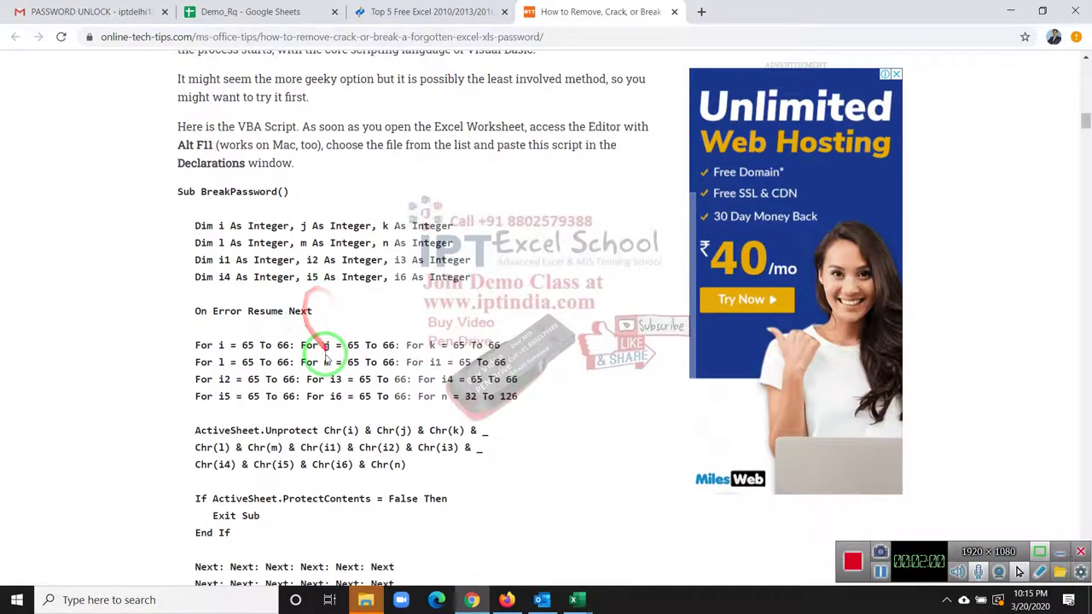
scroll(326, 359, down, 3)
scroll(273, 365, down, 1)
scroll(271, 366, up, 2)
scroll(237, 411, up, 2)
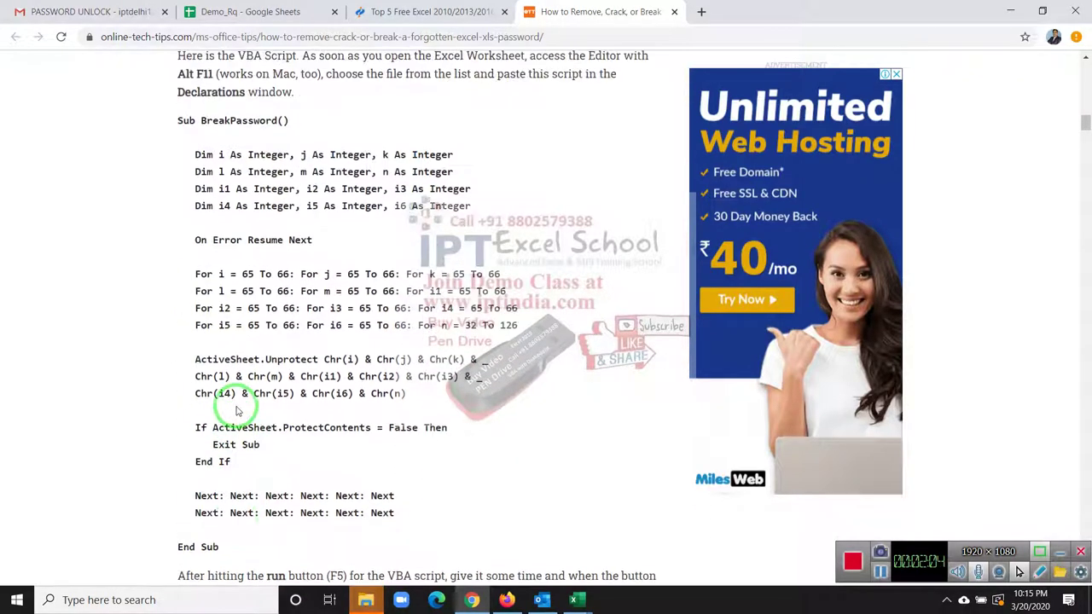
scroll(237, 412, up, 2)
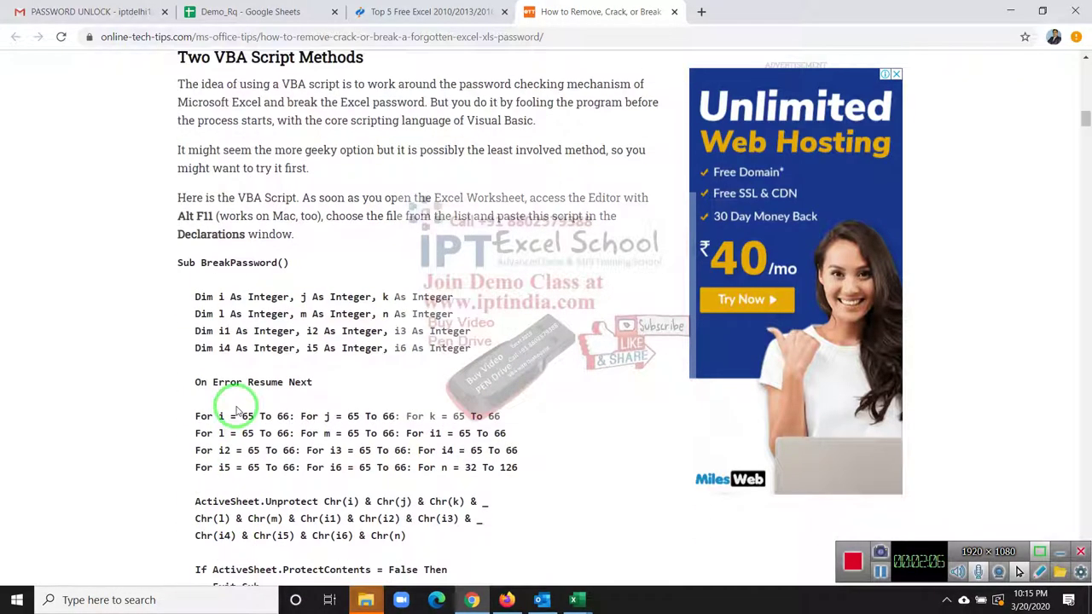
scroll(241, 395, up, 2)
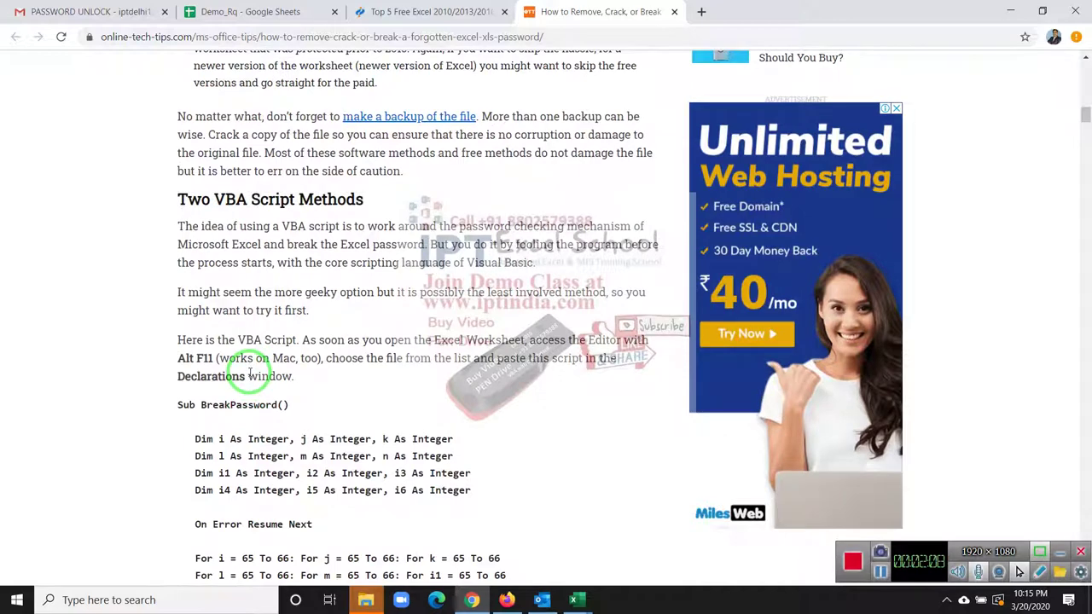
scroll(230, 397, down, 1)
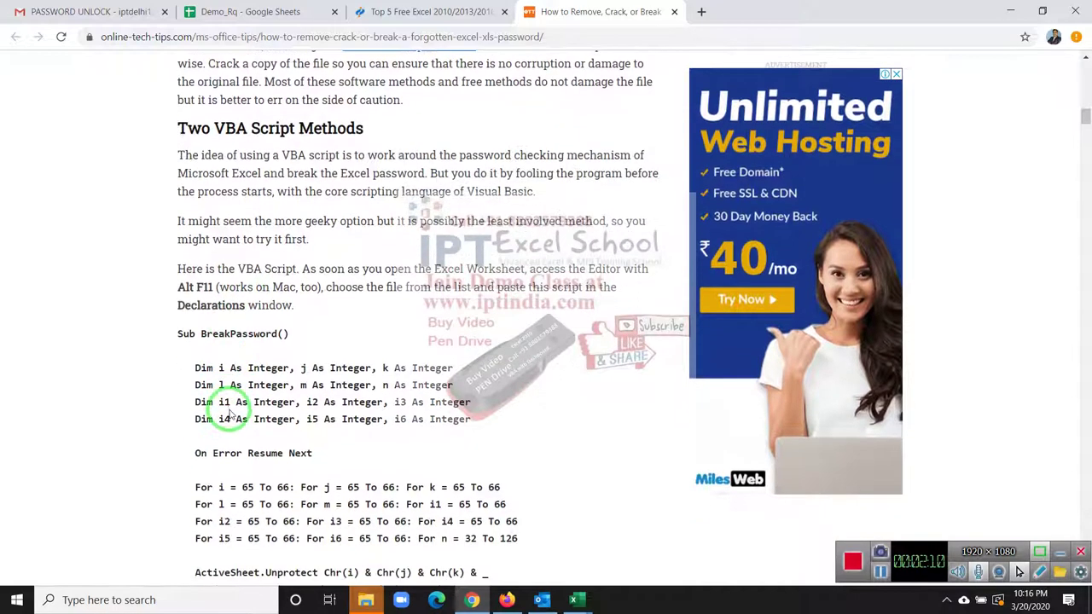
Step: Trial-highlight parts of the BreakPassword code, such as the Dim declarations and Next lines
drag(231, 387, 260, 432)
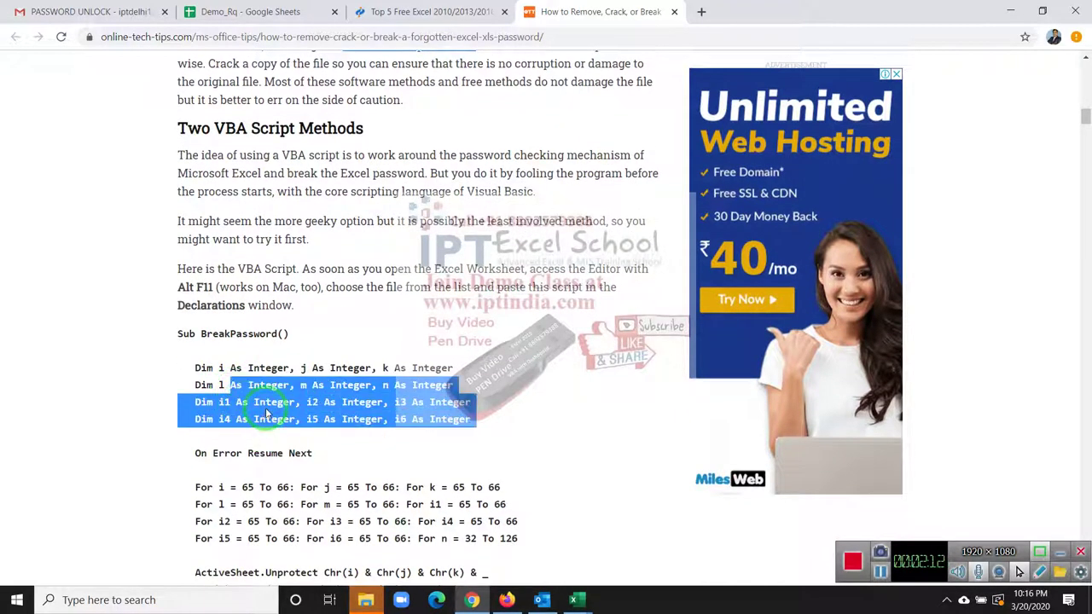
scroll(266, 414, down, 1)
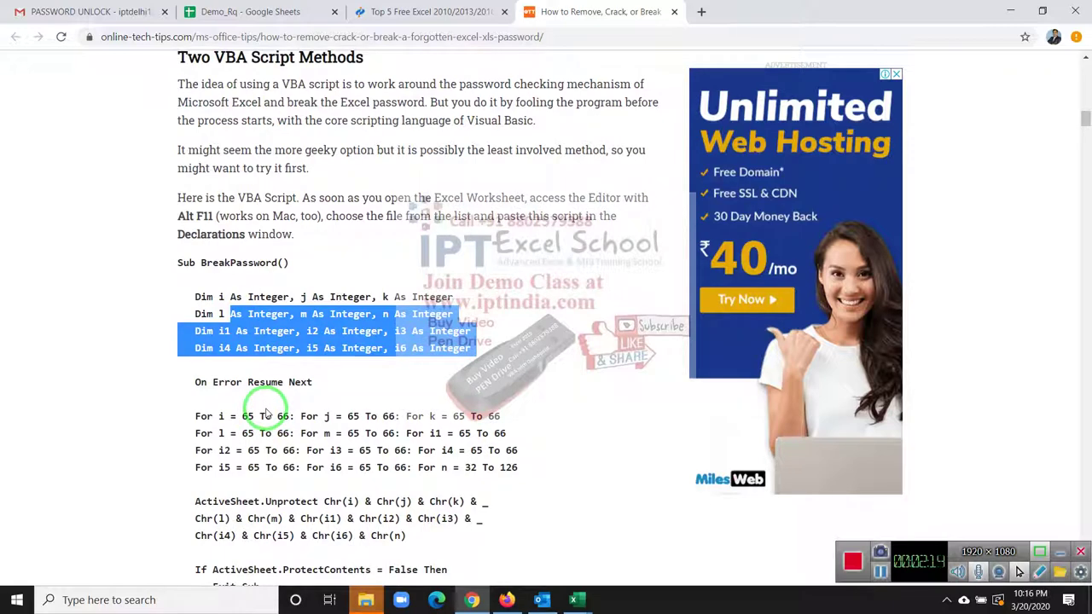
drag(346, 414, 388, 468)
scroll(383, 463, down, 2)
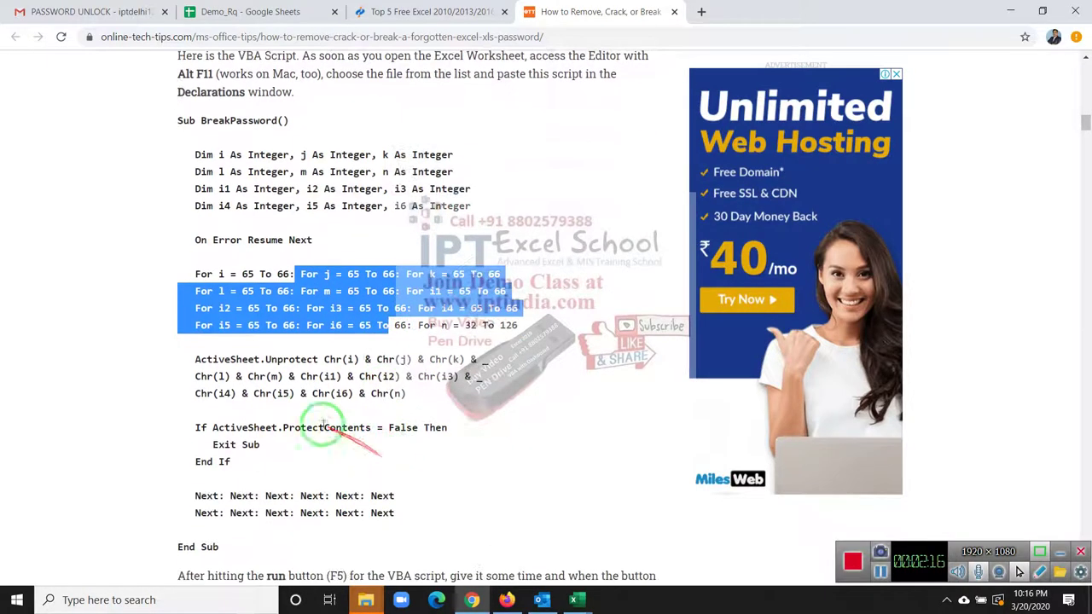
mouse_move(221, 359)
mouse_down()
mouse_move(353, 429)
mouse_move(290, 445)
mouse_up()
scroll(353, 431, down, 1)
scroll(290, 445, down, 2)
scroll(289, 446, down, 2)
scroll(255, 435, up, 3)
click(237, 411)
drag(236, 411, 176, 220)
scroll(214, 341, up, 3)
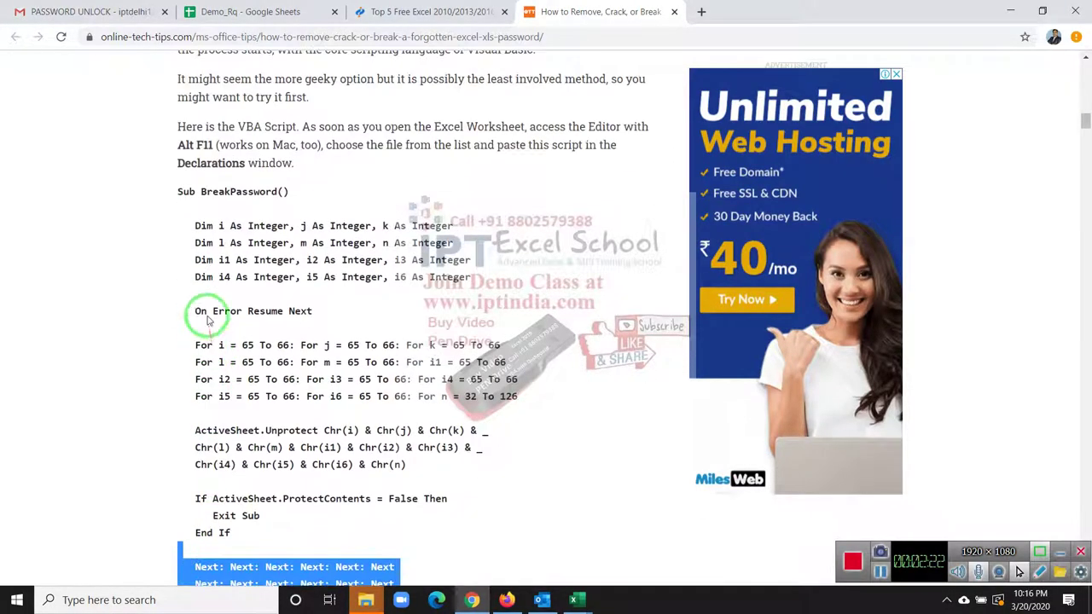
click(178, 197)
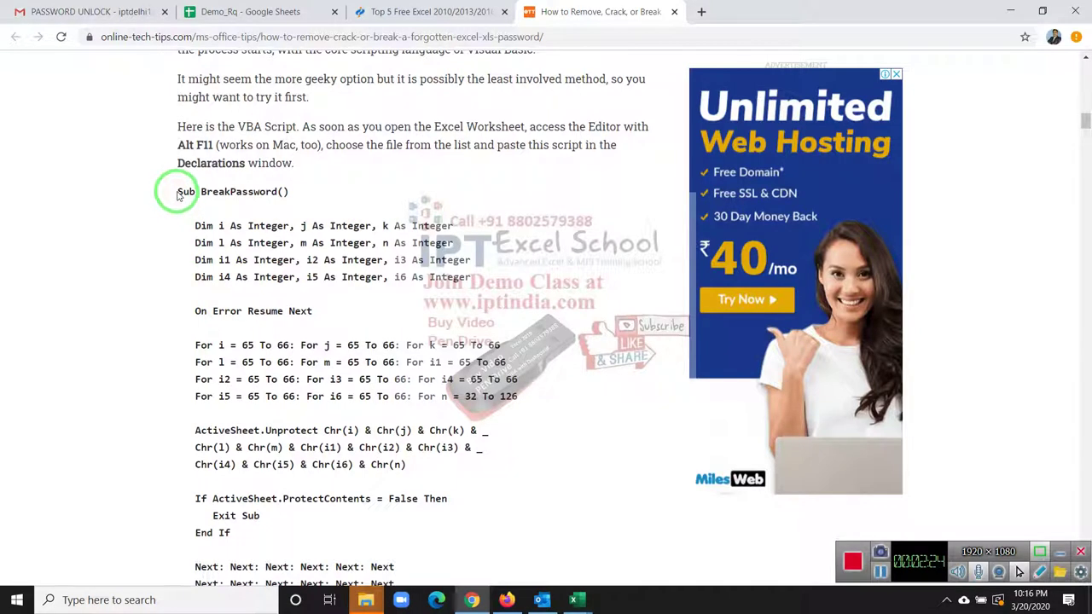
Step: Select the full BreakPassword script from Sub BreakPassword() through End Sub
drag(181, 190, 247, 312)
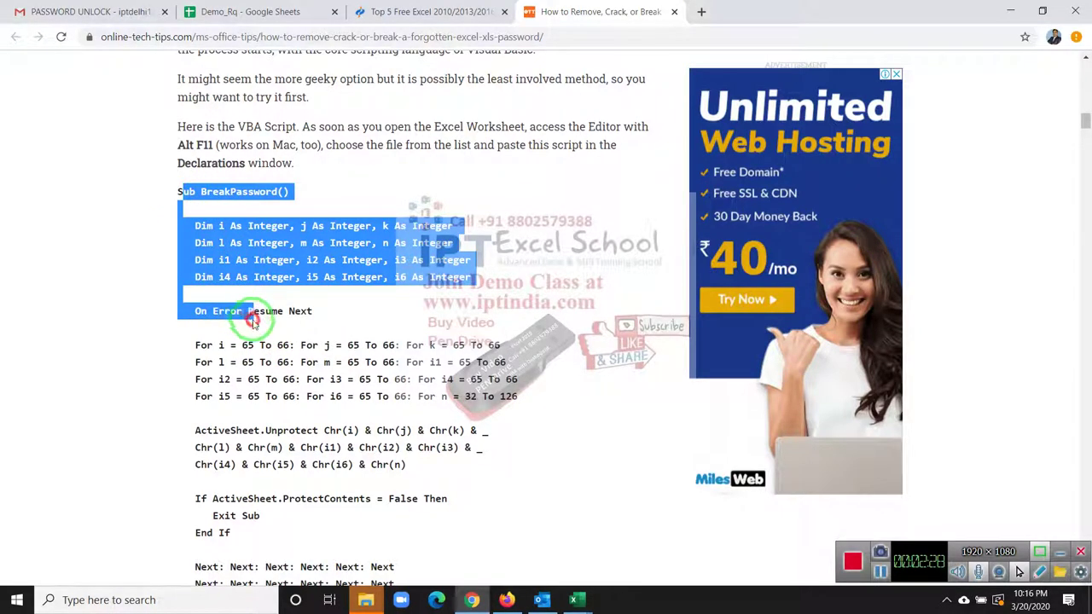
drag(251, 320, 312, 312)
key(ctrl+c)
click(343, 316)
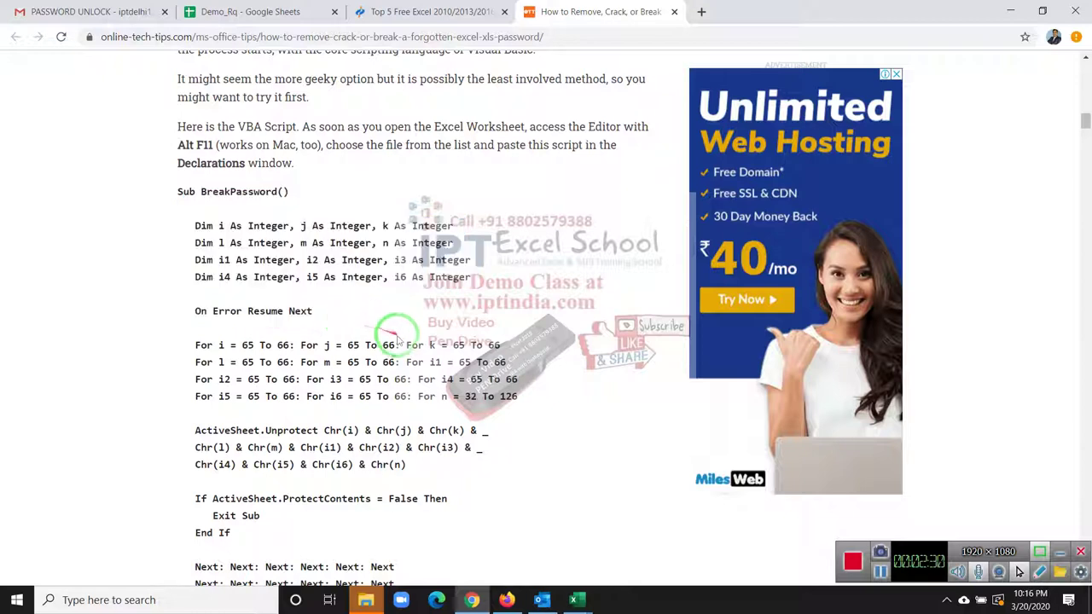
drag(293, 548, 287, 440)
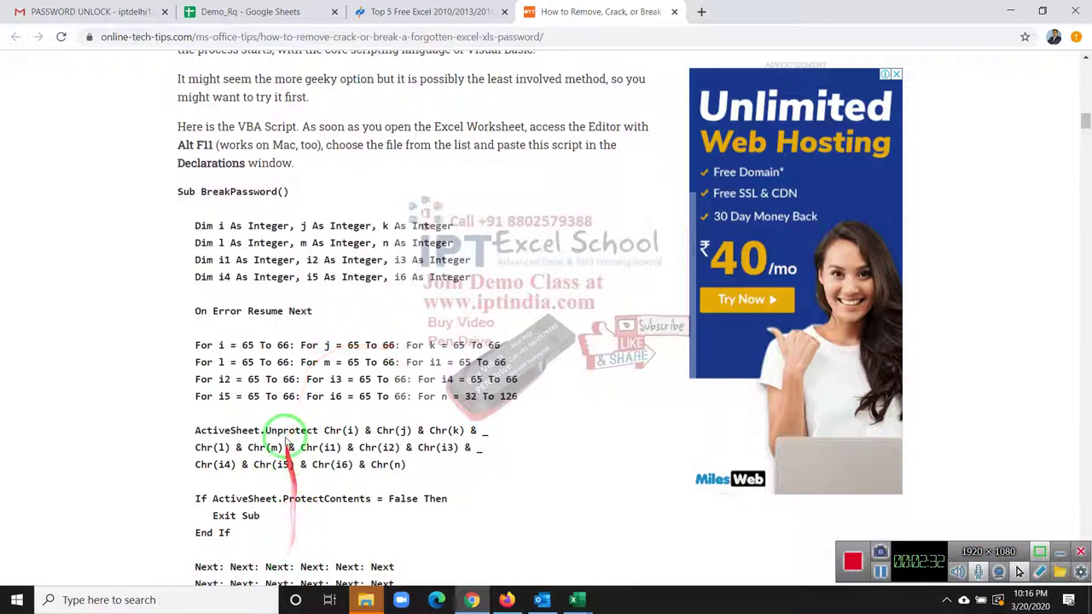
drag(176, 190, 231, 261)
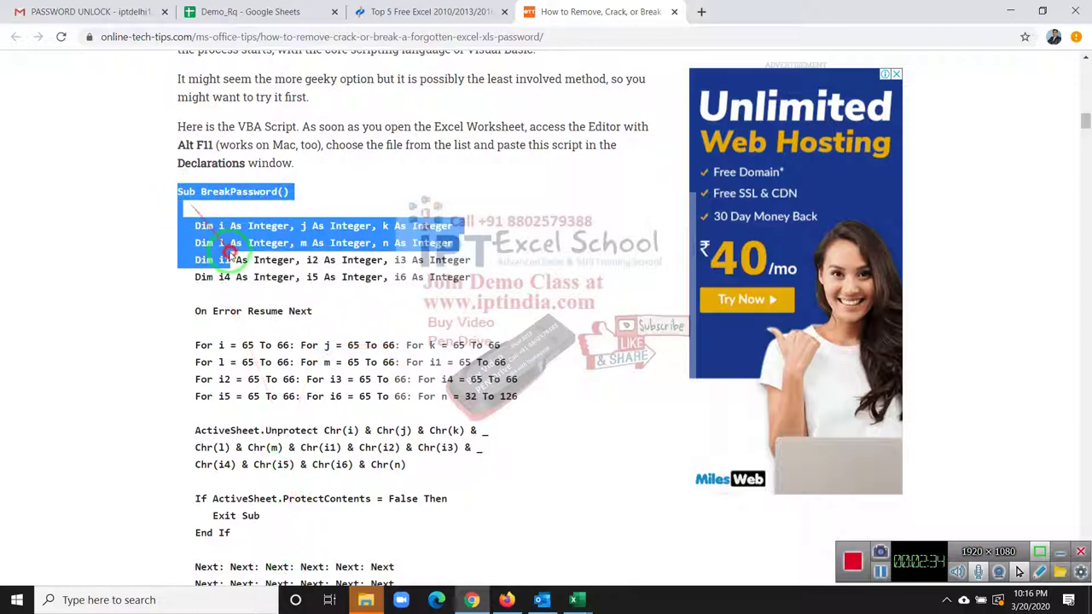
scroll(270, 405, down, 1)
scroll(269, 404, down, 1)
shift+click(238, 484)
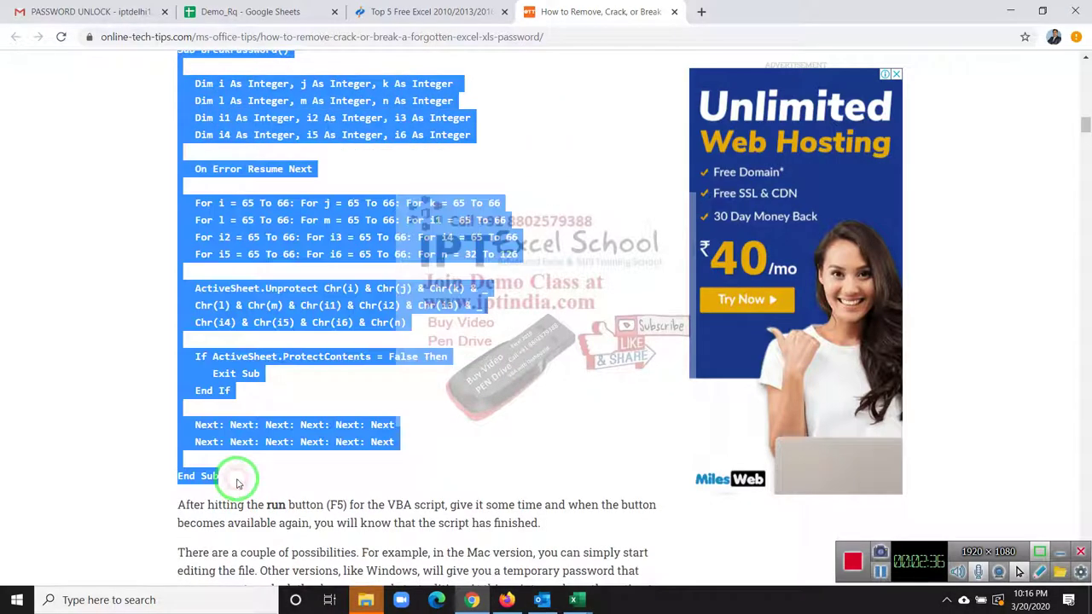
click(577, 600)
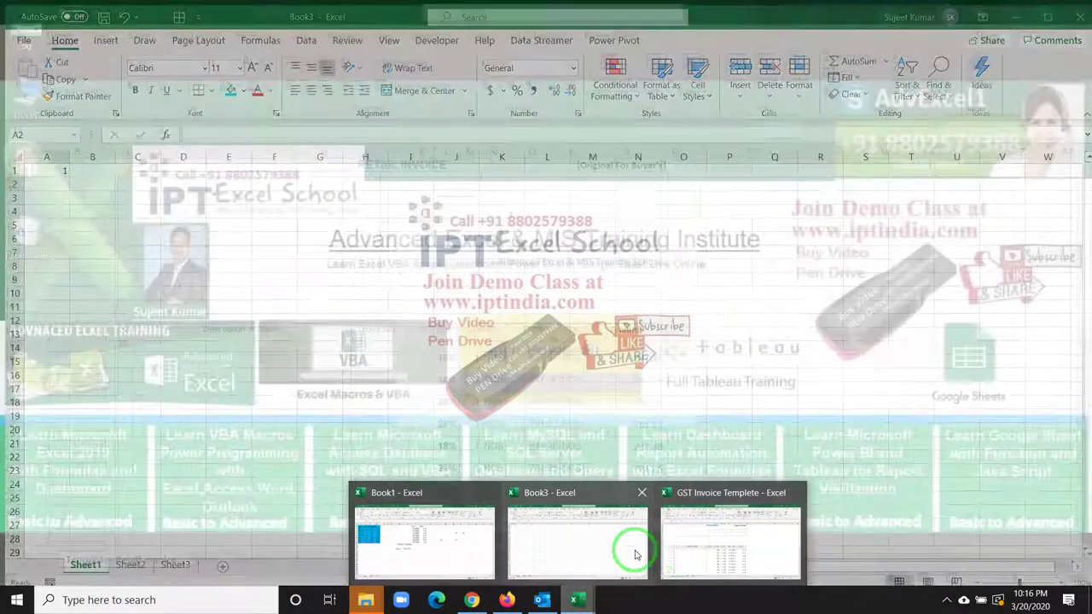
Step: Insert Module1 in Book3's Visual Basic editor, paste the BreakPassword macro, and return to the worksheet
click(628, 547)
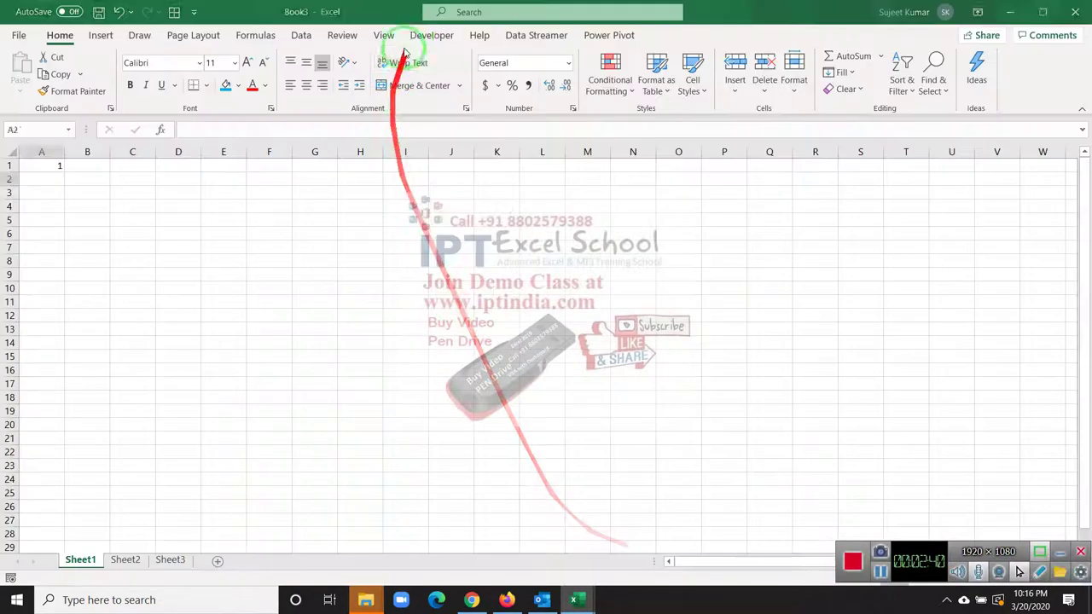
click(563, 36)
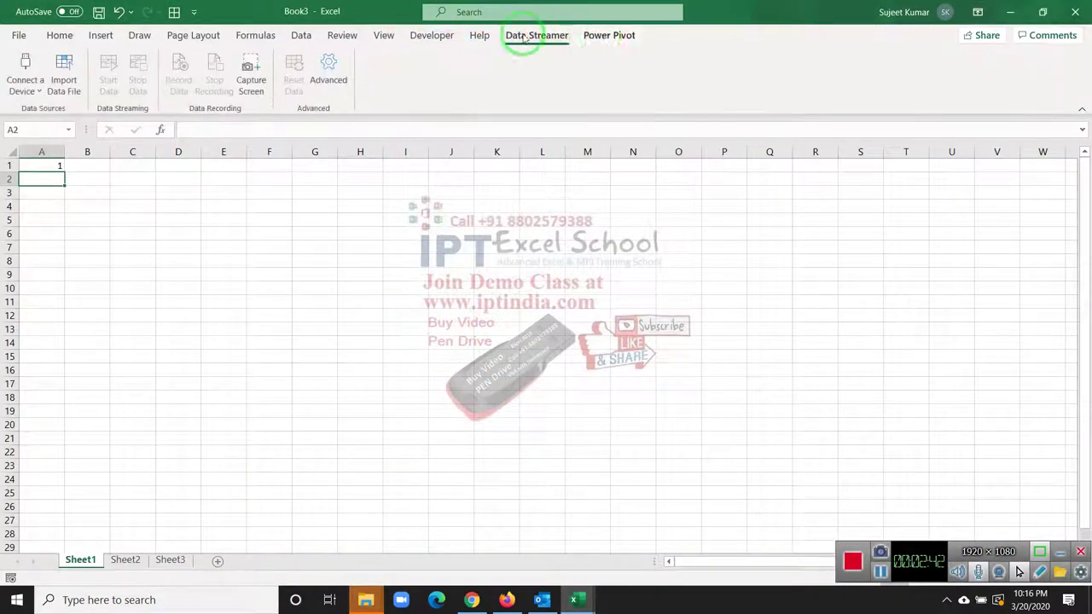
click(432, 36)
click(20, 68)
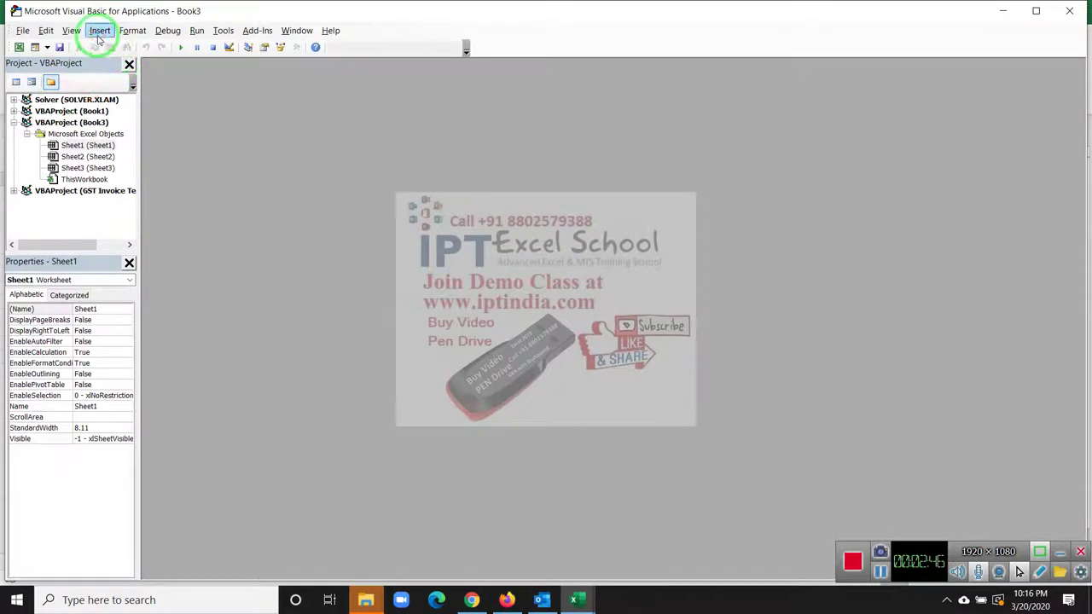
click(99, 35)
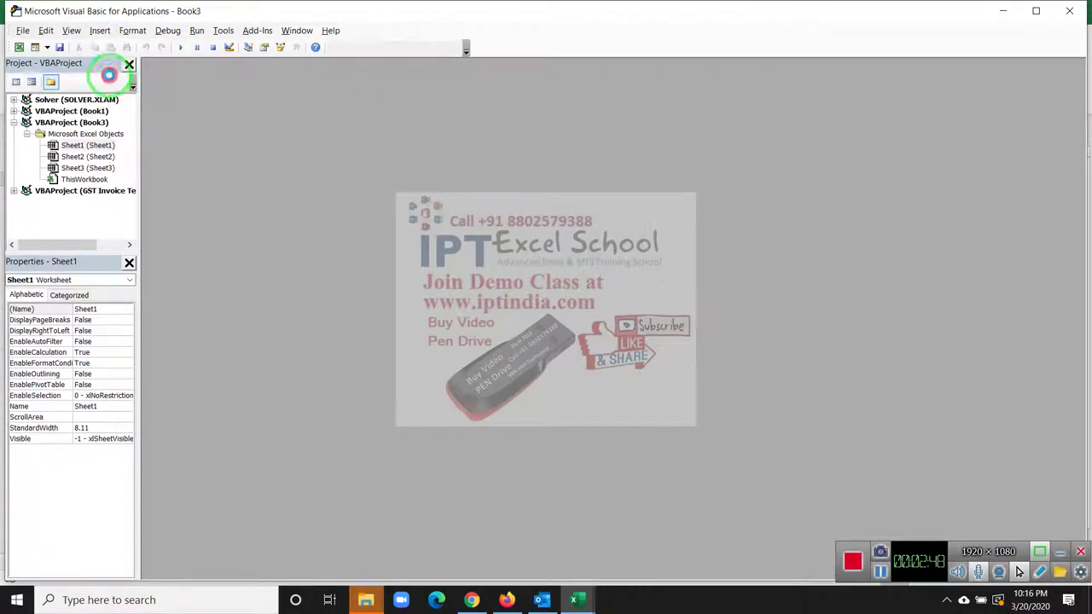
click(120, 76)
key(ctrl+v)
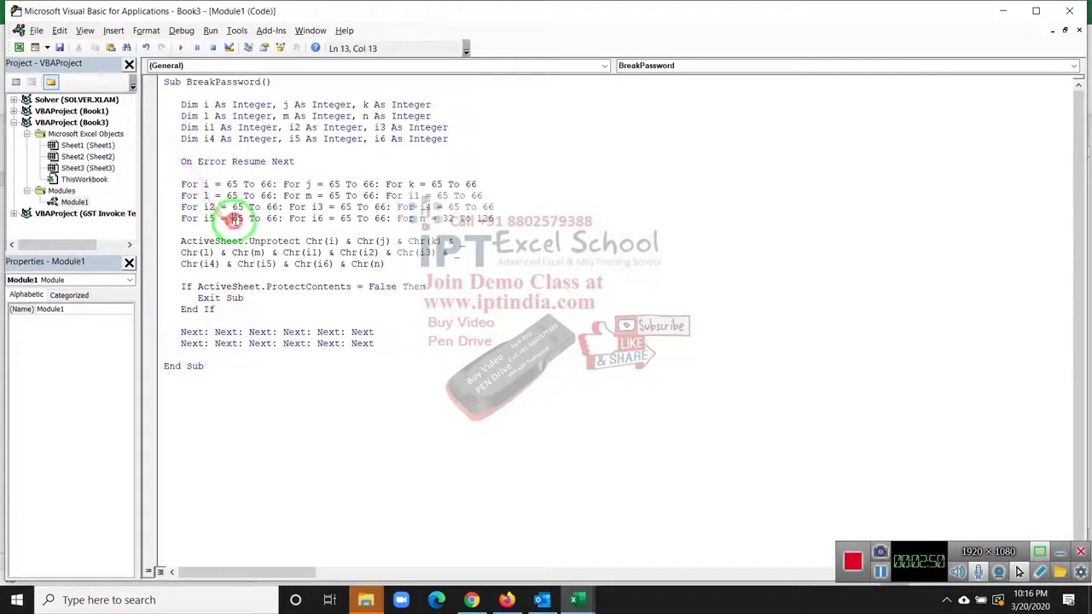
key(alt+F11)
right_click(79, 560)
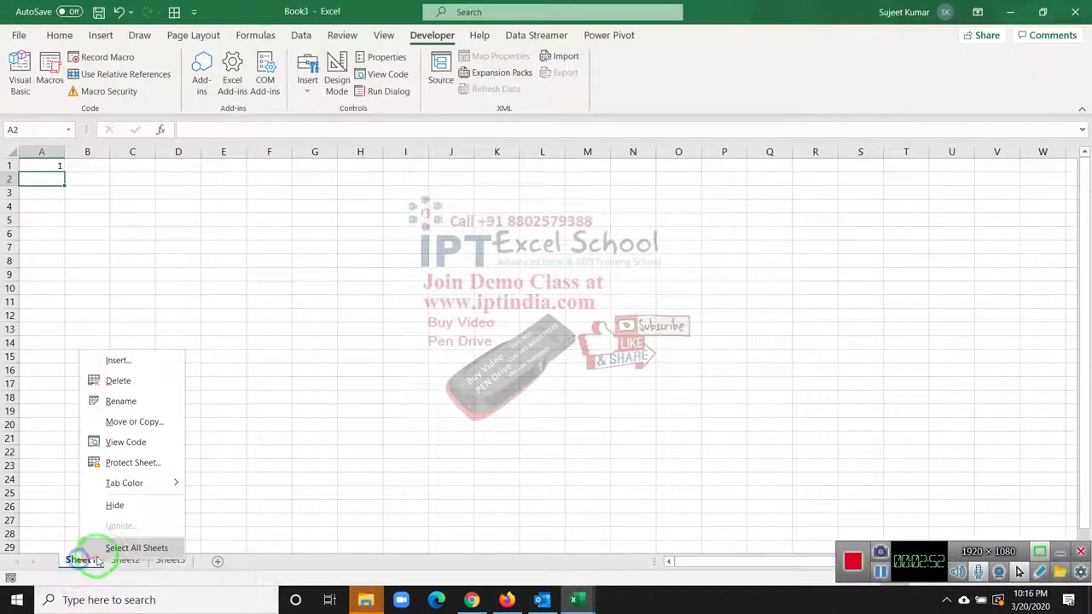
Step: Protect Sheet1 with a password, confirming it when re-entered
click(134, 462)
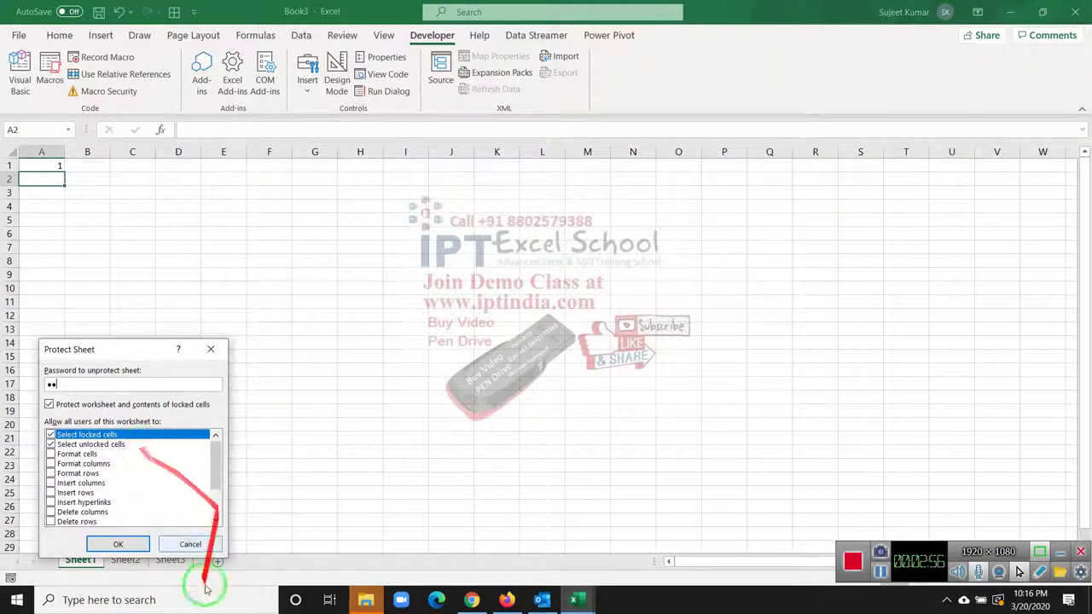
click(119, 545)
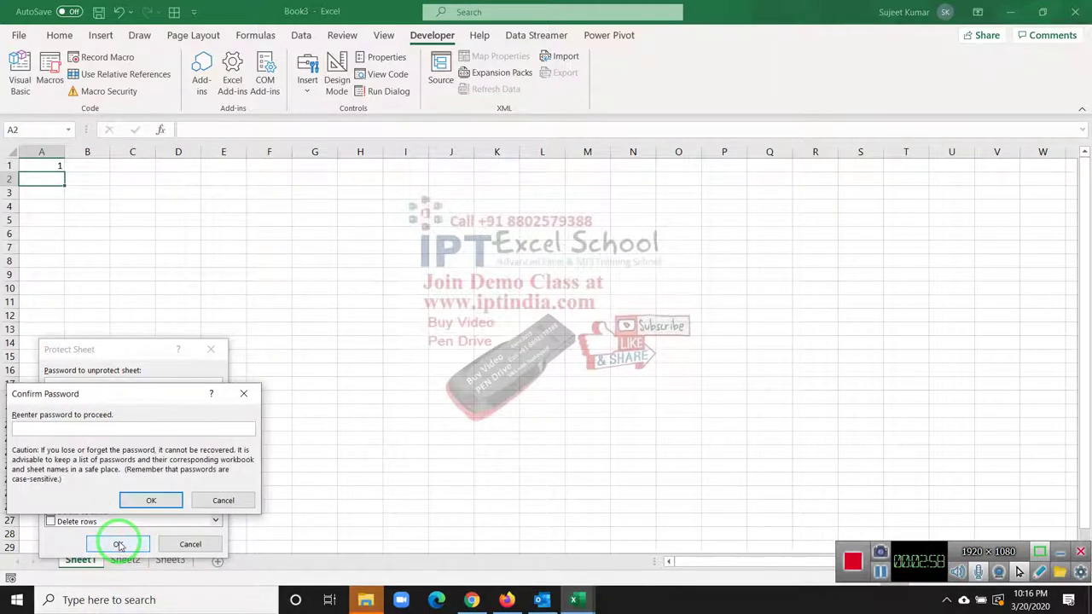
click(148, 501)
Step: Run the BreakPassword macro on the protected sheet, then switch back to Chrome
click(163, 368)
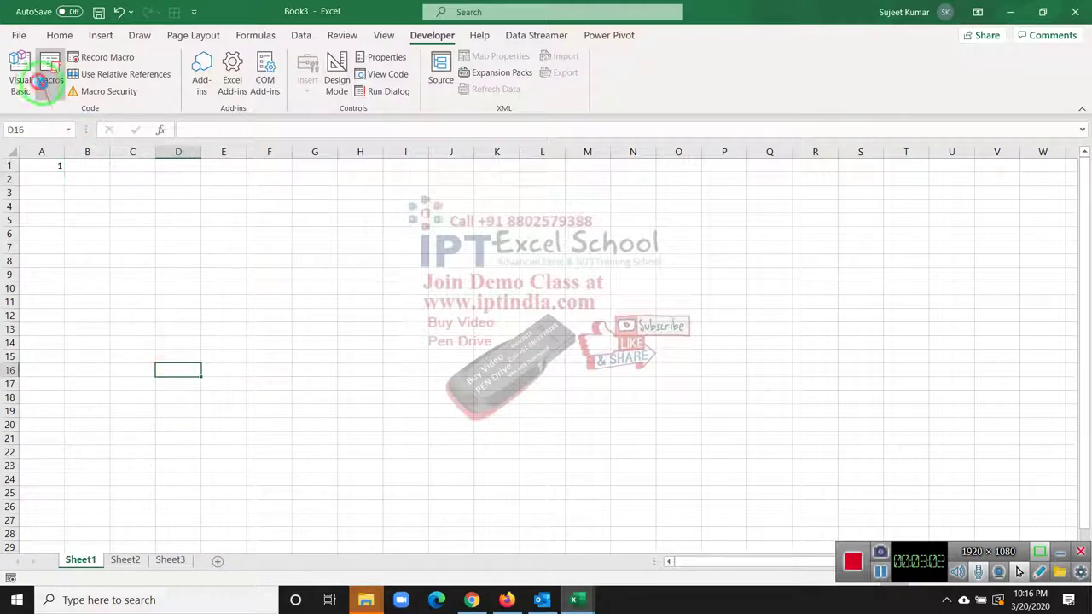
click(39, 79)
click(629, 176)
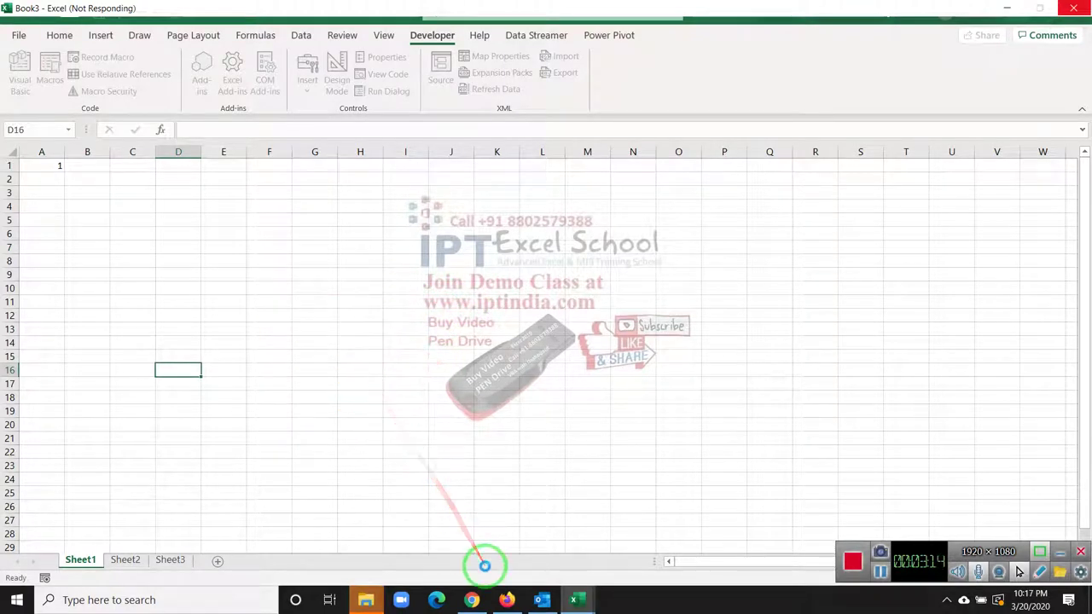
click(472, 601)
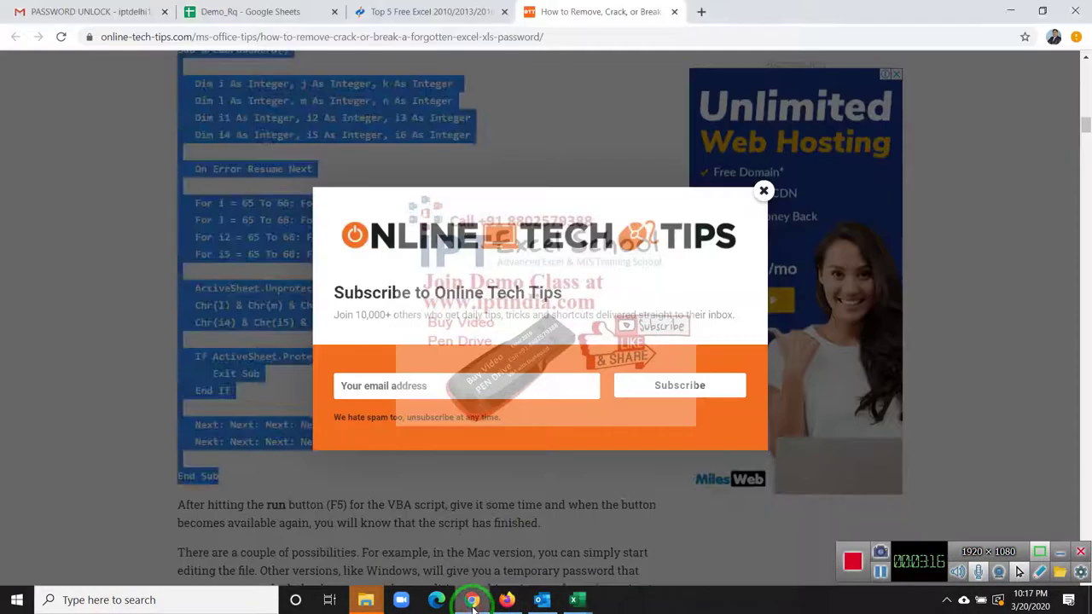
Step: Open the EaseUS article's LostMyPass 'Full steps' section in a new tab
click(764, 192)
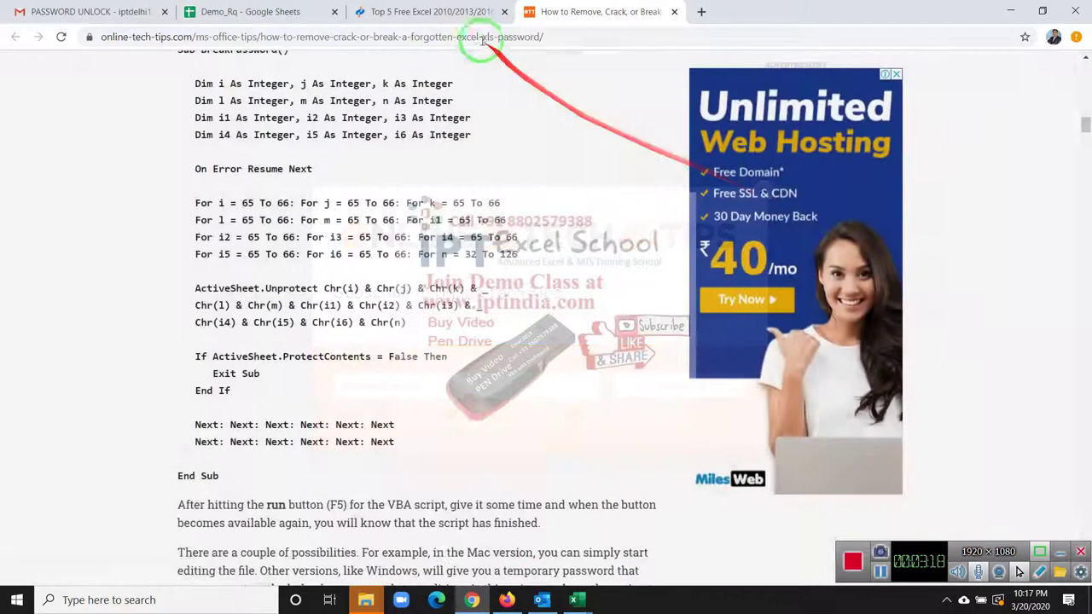
click(452, 12)
scroll(495, 447, down, 2)
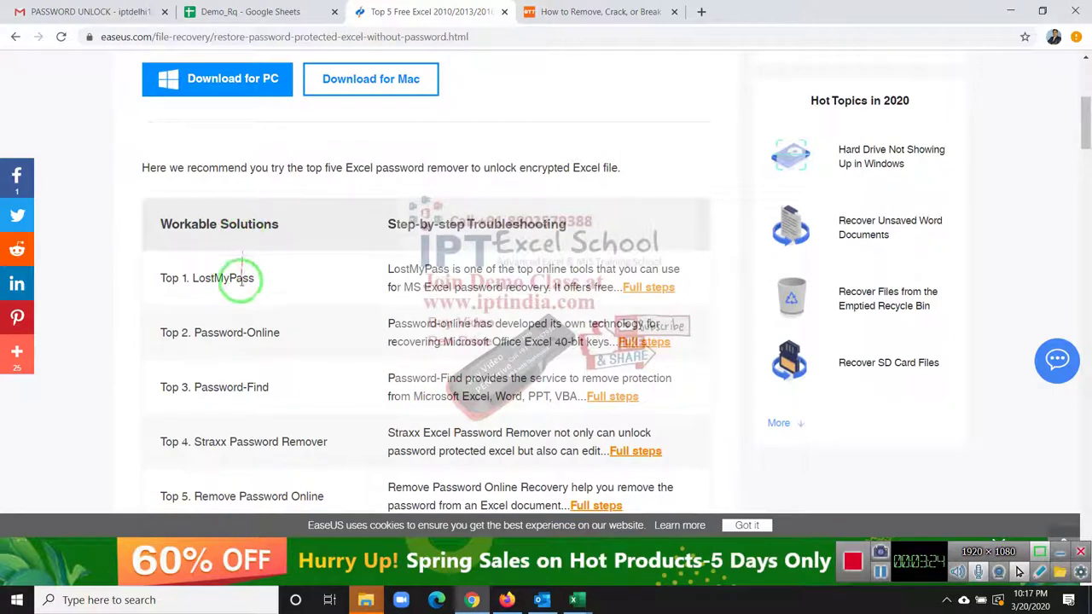
right_click(650, 292)
click(665, 300)
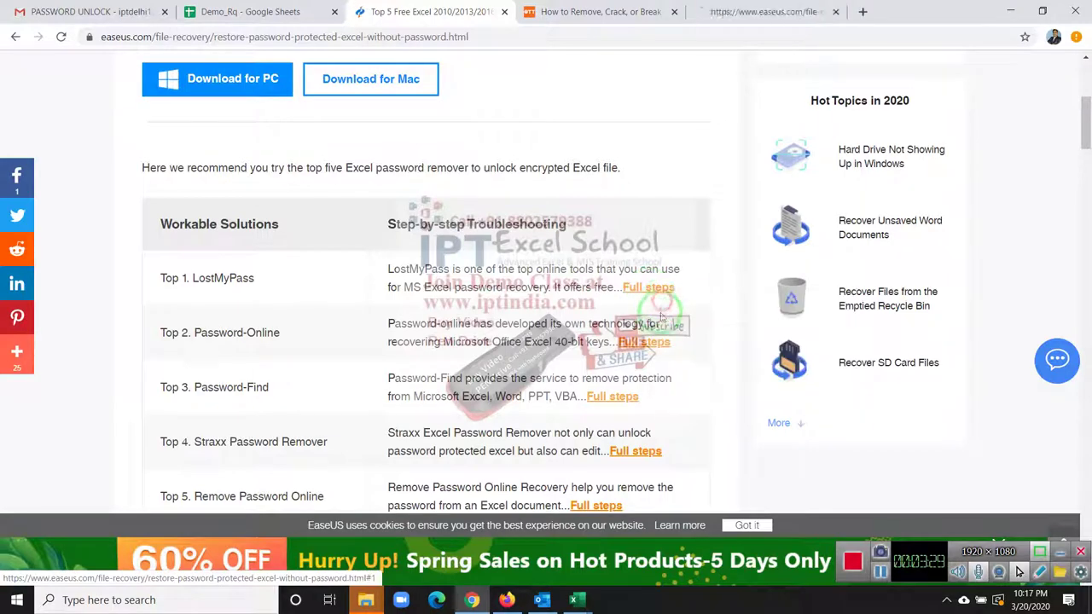
click(735, 14)
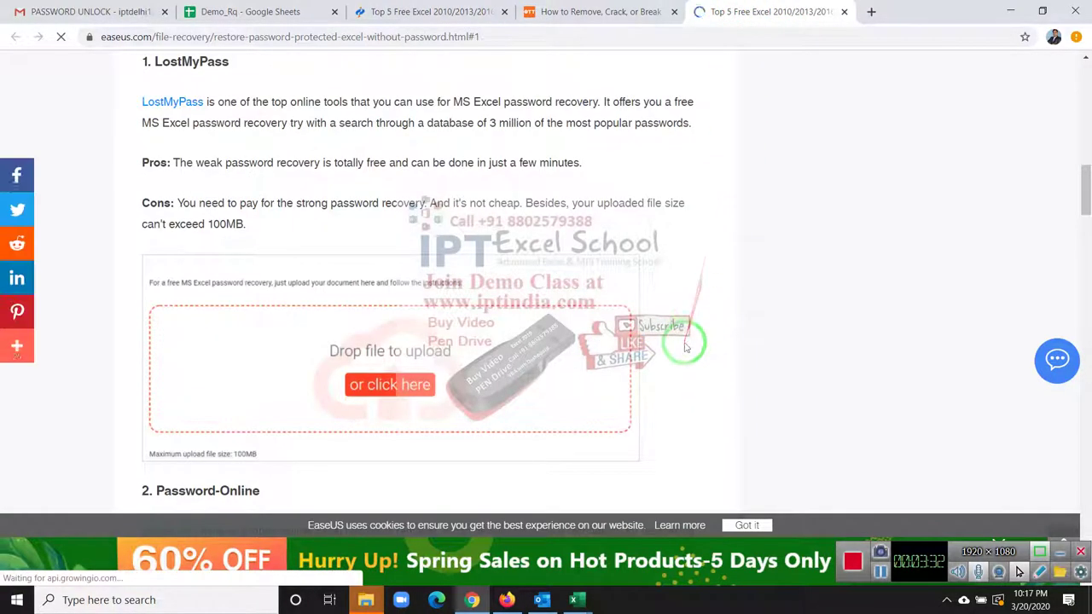
Step: Follow the LostMyPass link to open lostmypass.com's Excel password recovery page
scroll(474, 384, up, 3)
scroll(473, 384, down, 3)
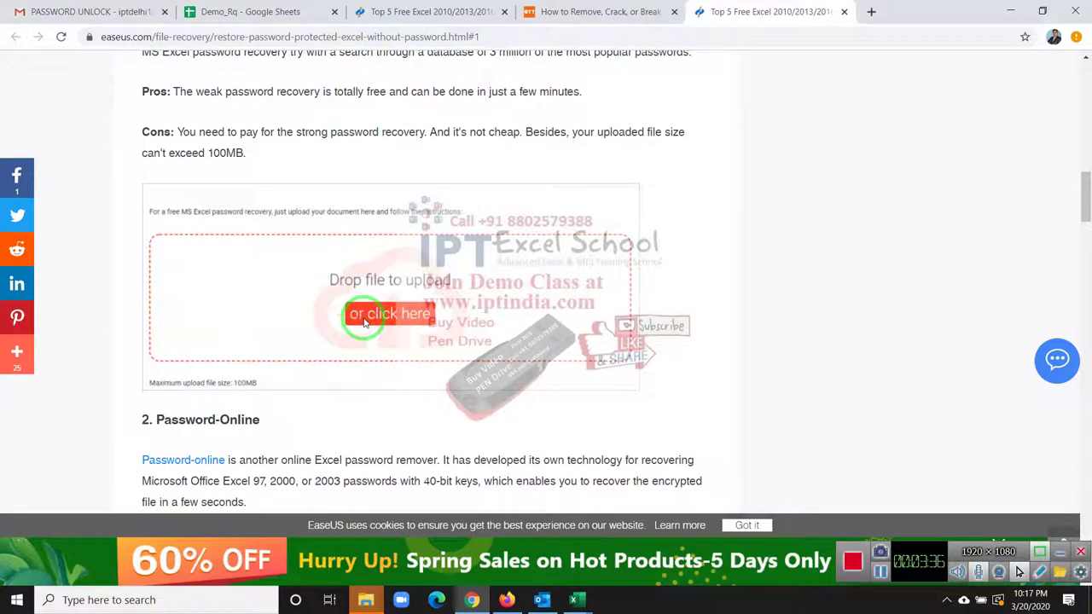
scroll(358, 341, up, 2)
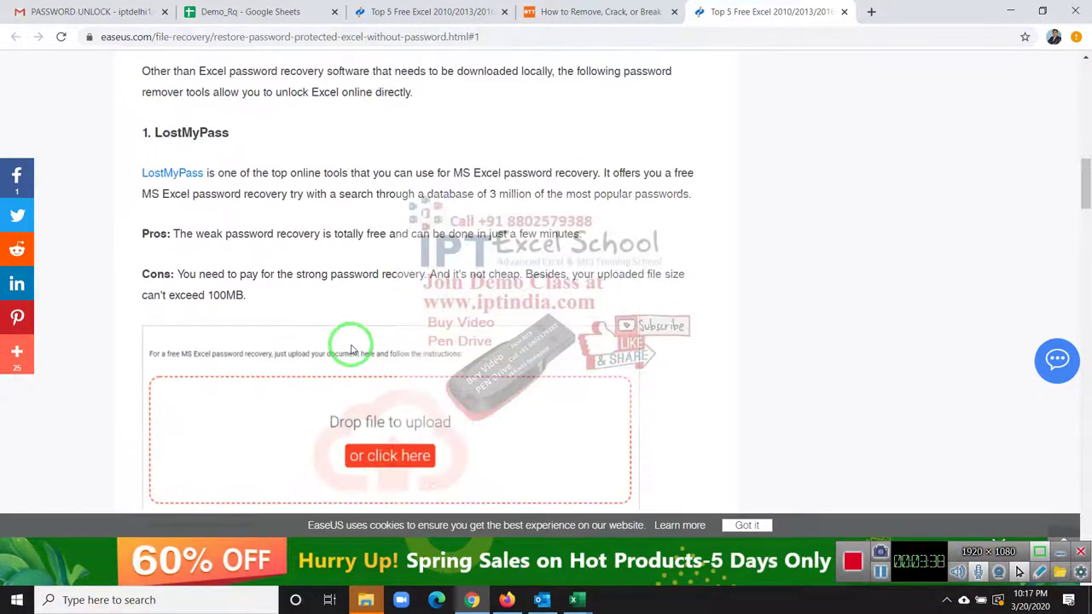
scroll(196, 243, up, 1)
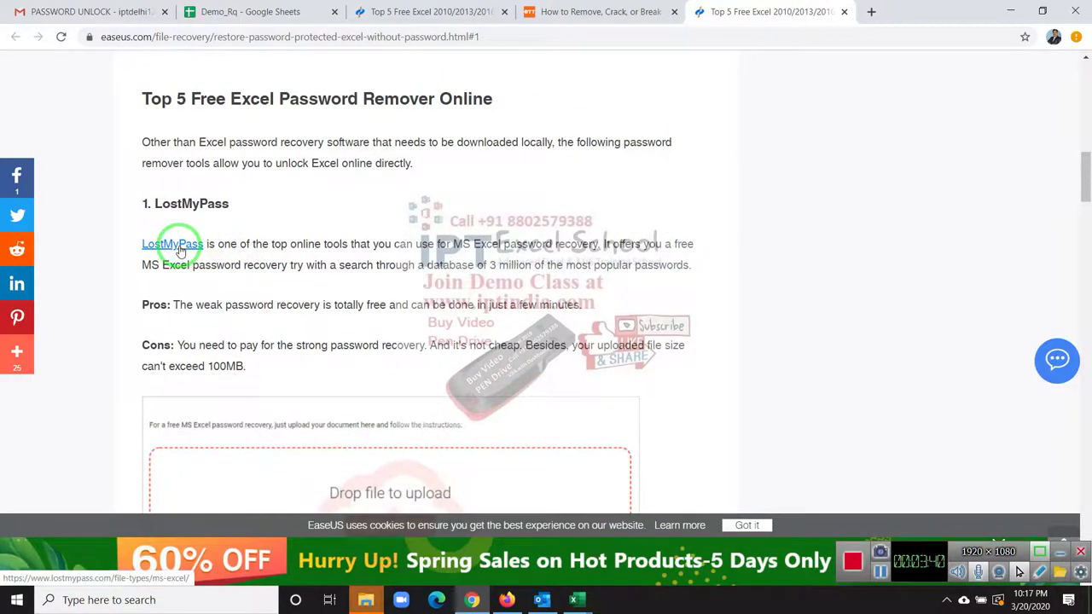
scroll(251, 300, up, 3)
scroll(263, 304, up, 3)
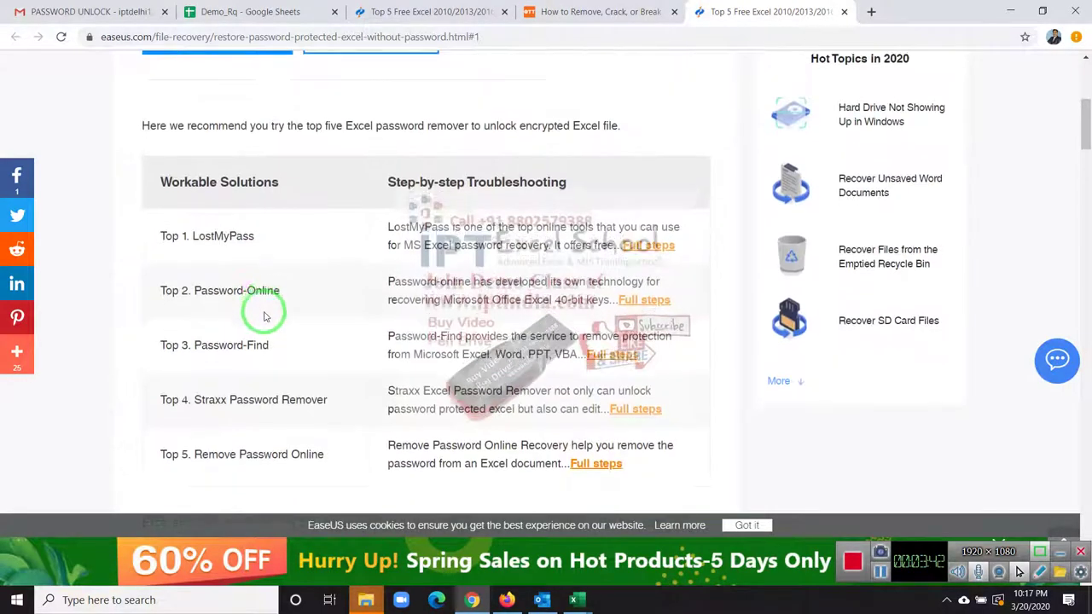
scroll(264, 316, down, 4)
scroll(265, 315, down, 1)
scroll(227, 349, down, 1)
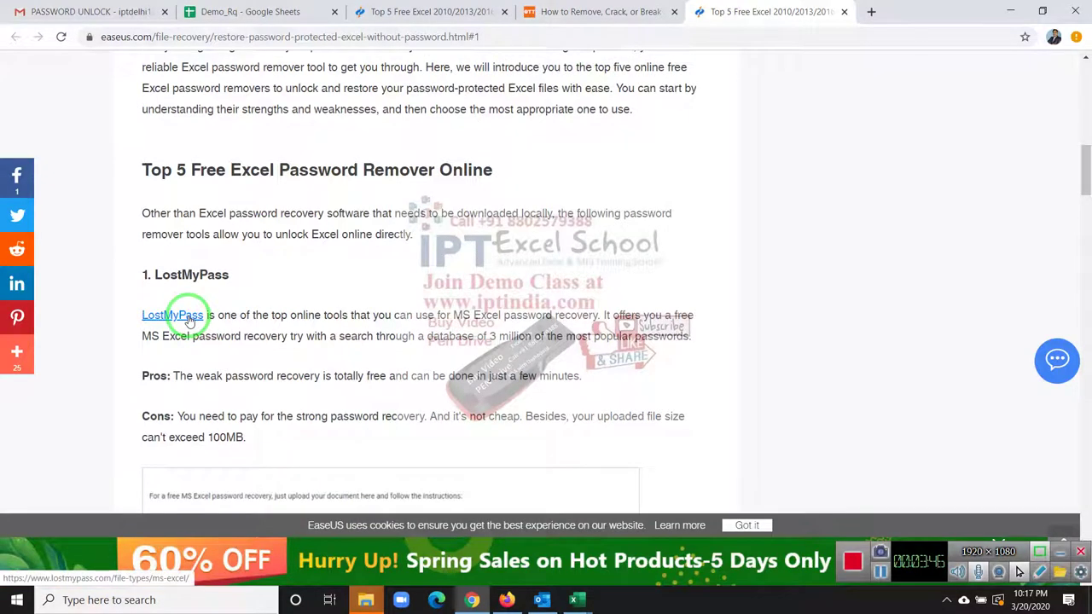
click(190, 321)
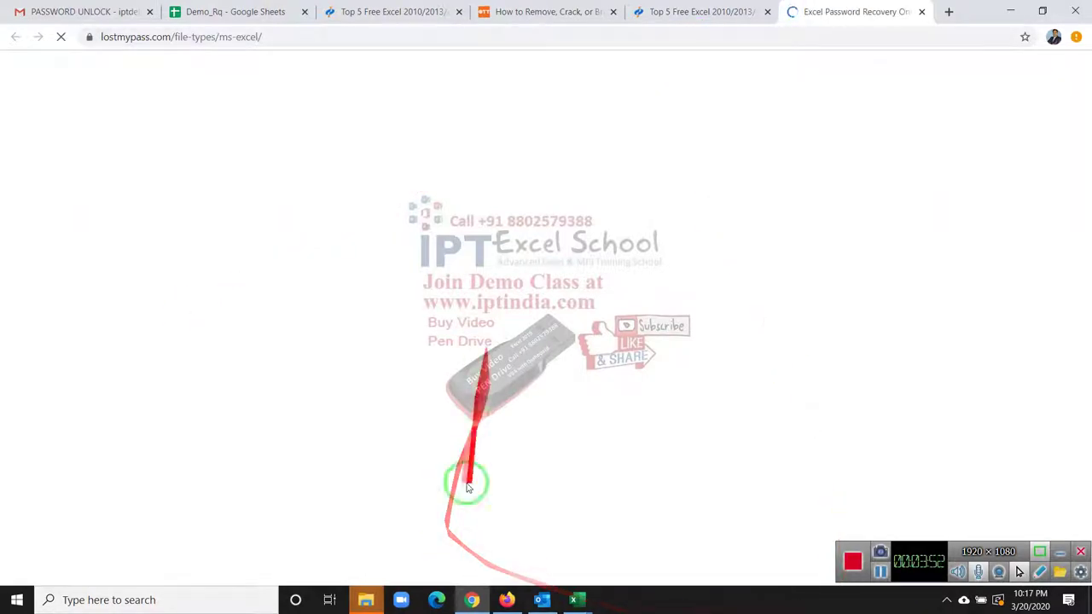
Step: Upload 02. COAL, LDO RAKE & TRACTOR ACTUAL REPORT.xls from Downloads to LostMyPass
scroll(622, 323, down, 3)
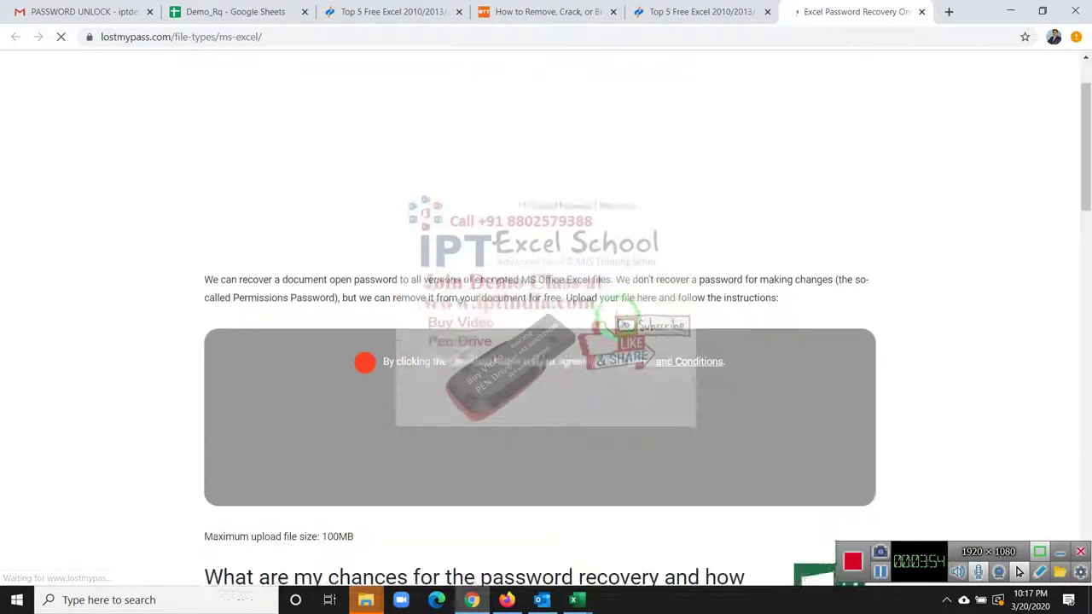
scroll(623, 323, down, 5)
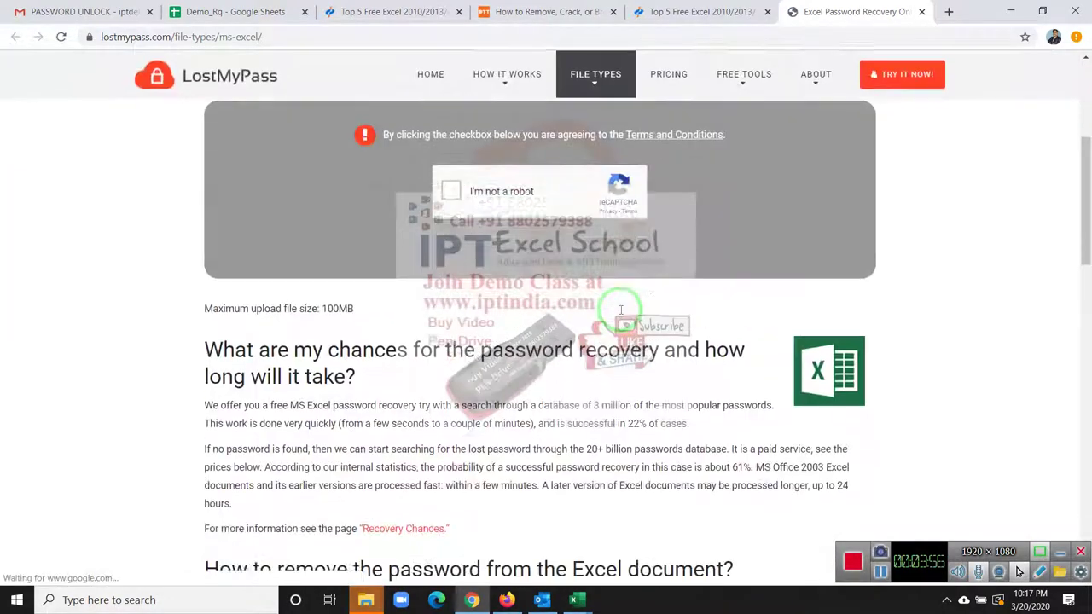
scroll(623, 317, up, 3)
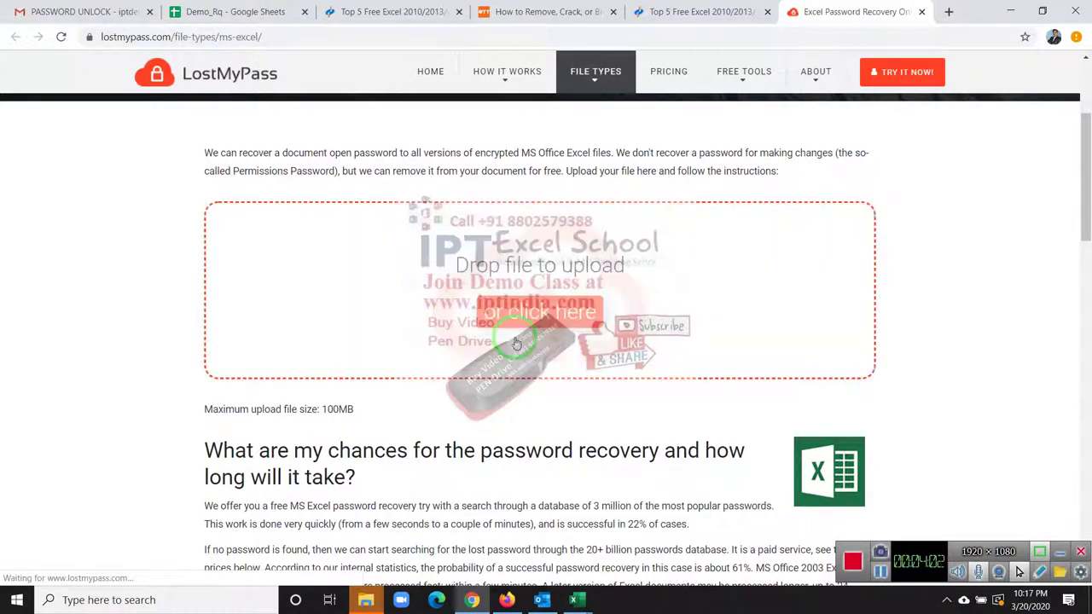
click(537, 312)
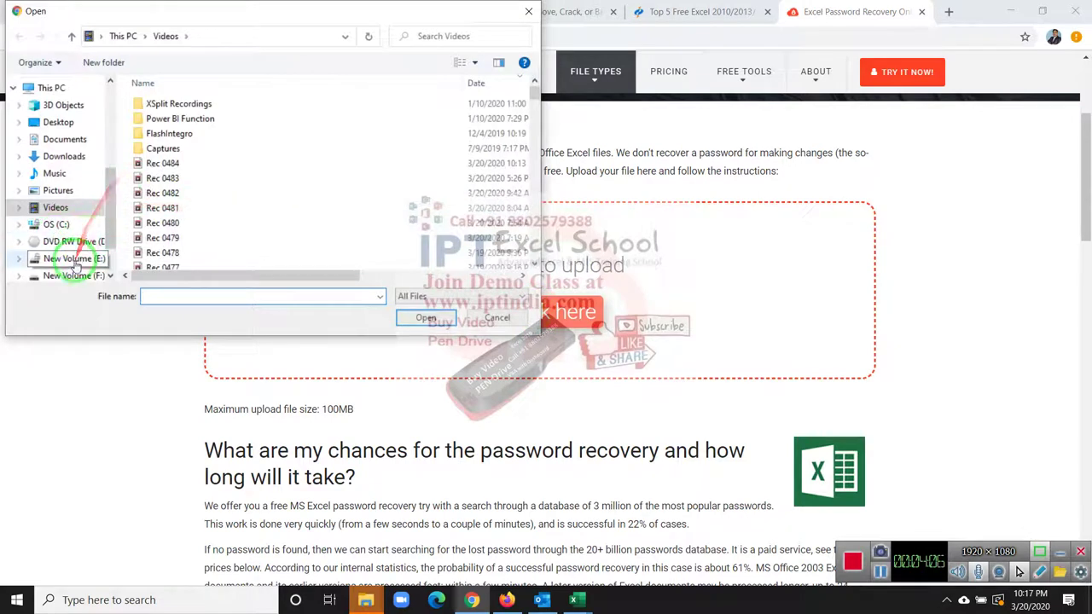
scroll(81, 239, down, 1)
scroll(81, 256, up, 2)
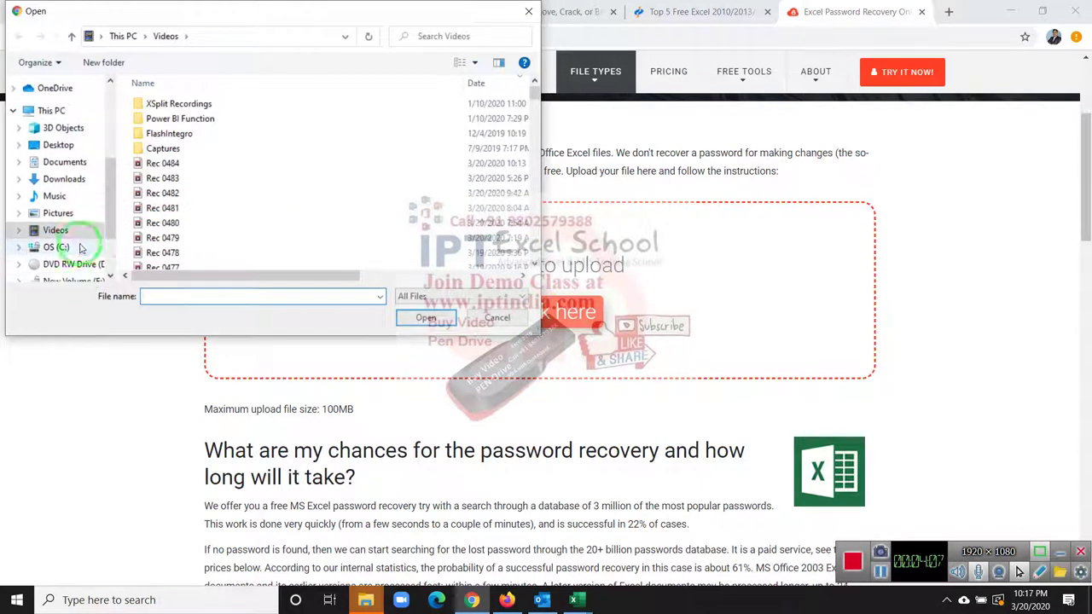
click(64, 179)
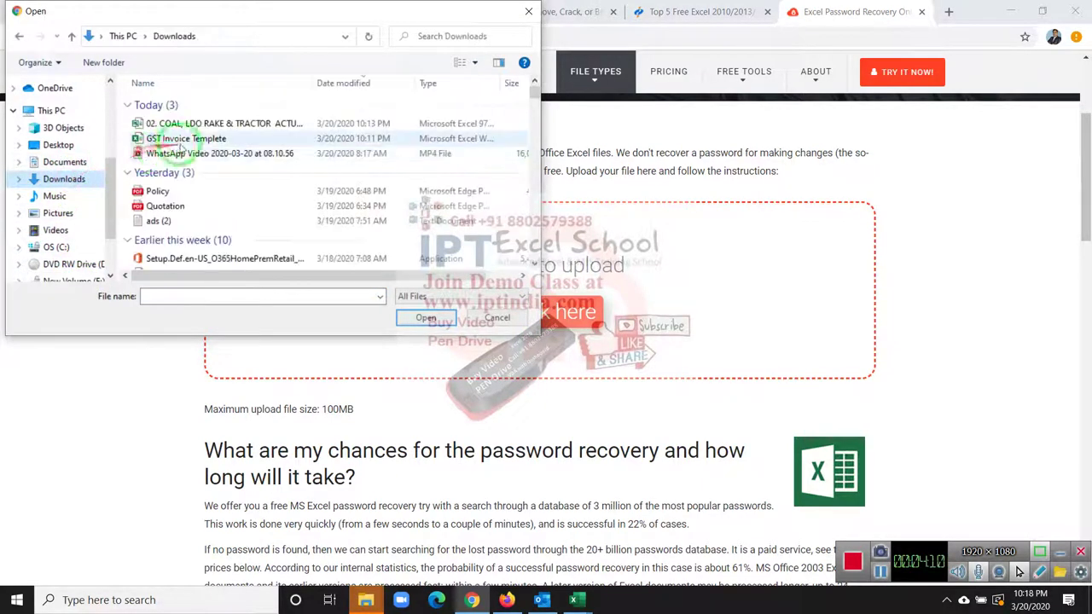
click(196, 124)
click(426, 317)
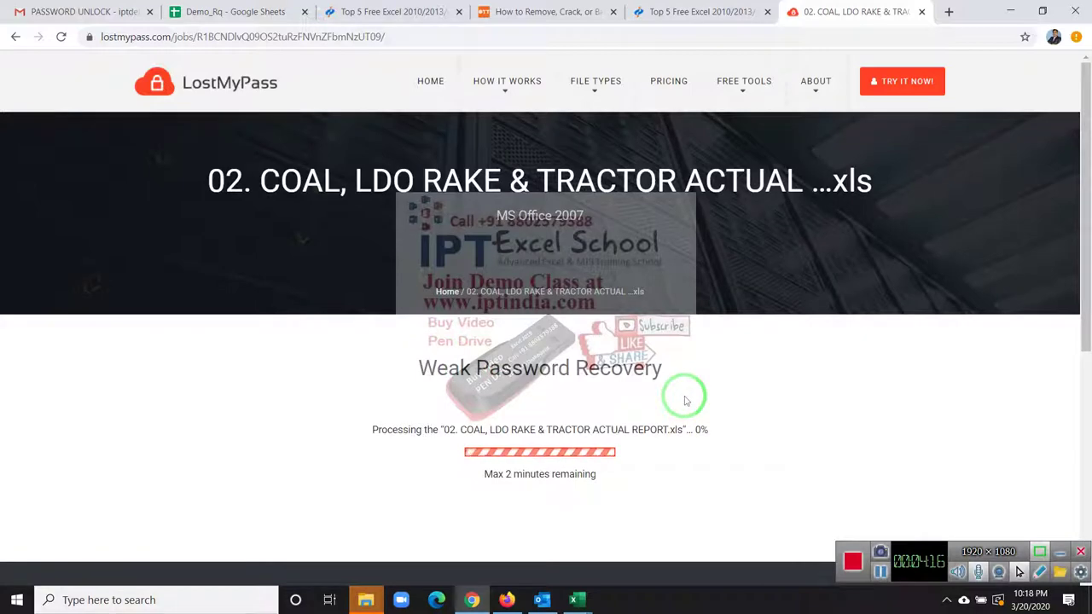
Step: Watch the LostMyPass recovery progress, then bring the Book3 workbook forward in Excel
scroll(687, 405, down, 1)
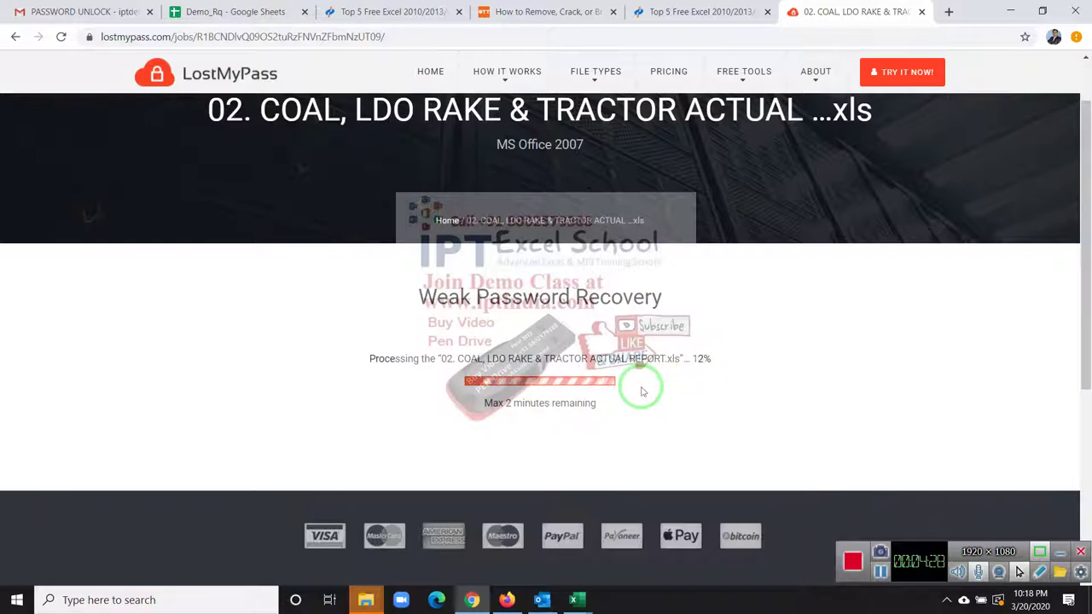
scroll(644, 394, down, 1)
scroll(643, 394, down, 2)
scroll(643, 394, up, 4)
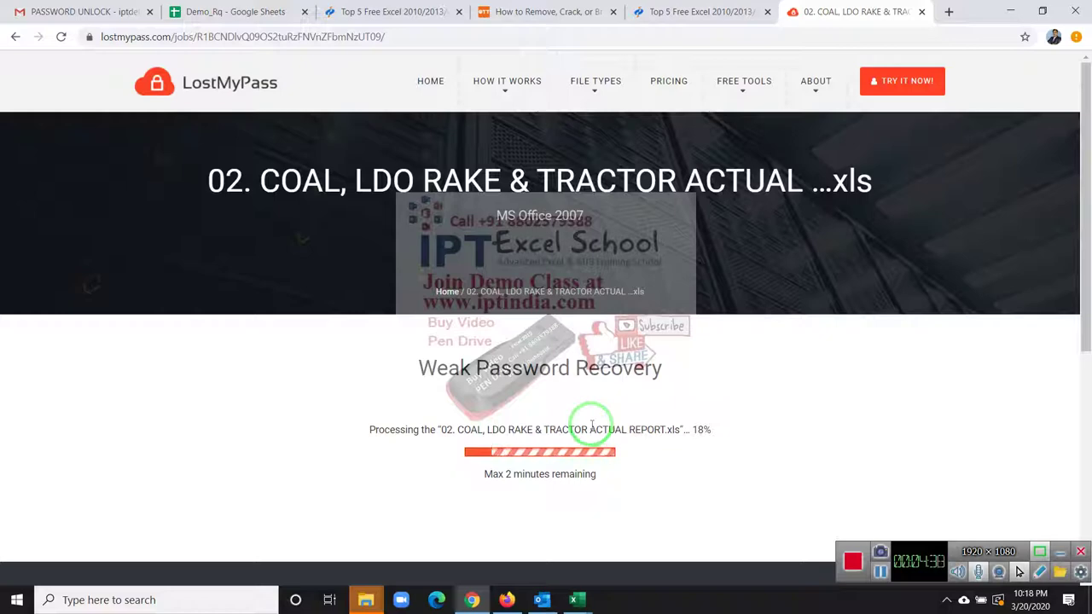
click(578, 600)
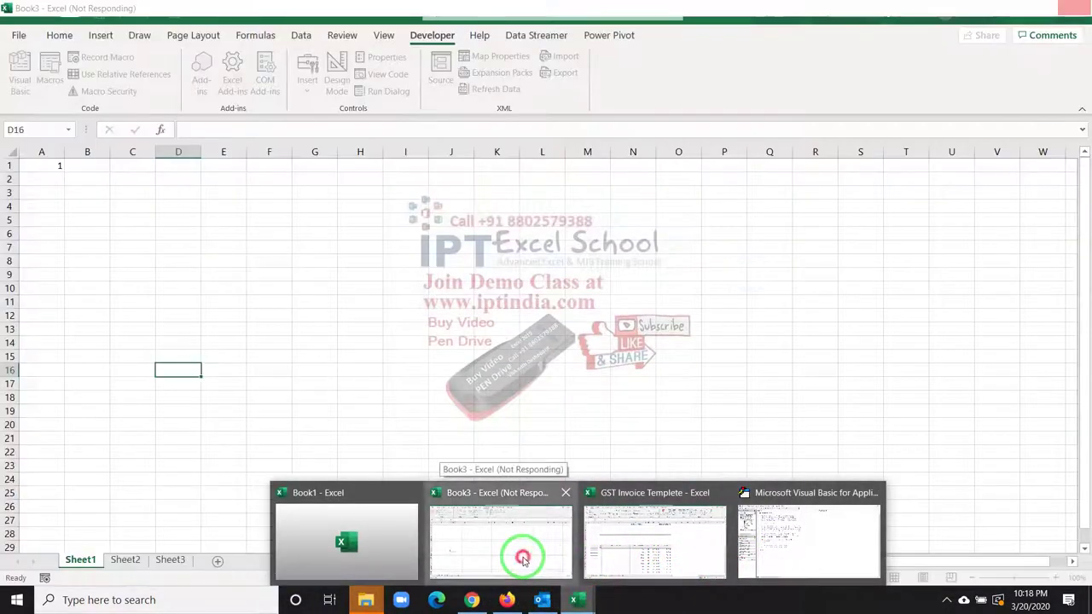
click(523, 559)
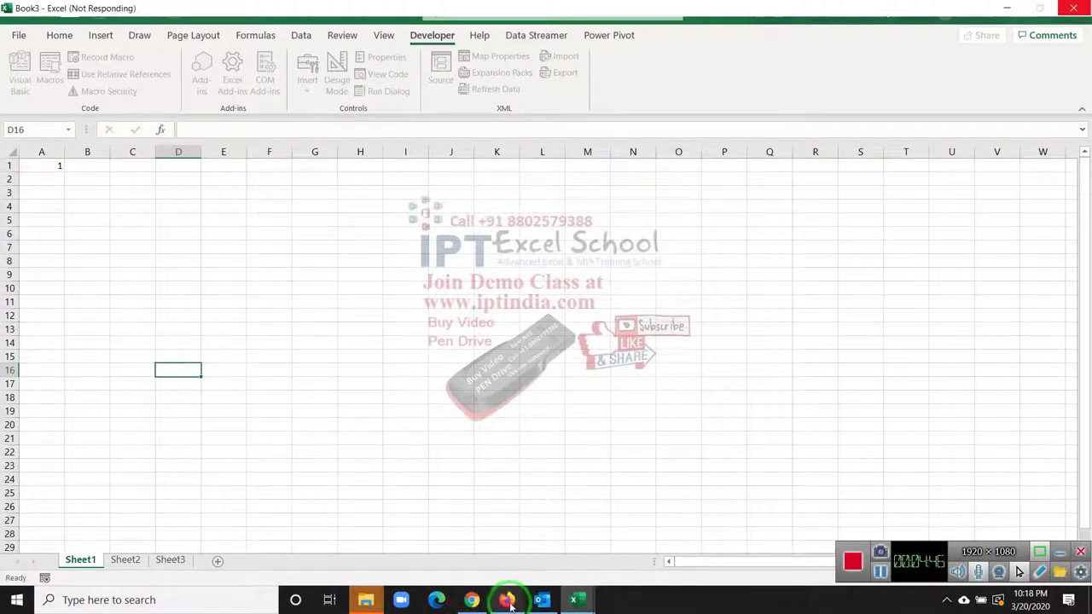
Step: Check the recovery at 34% in Chrome and switch to the EaseUS article tab
mouse_move(508, 603)
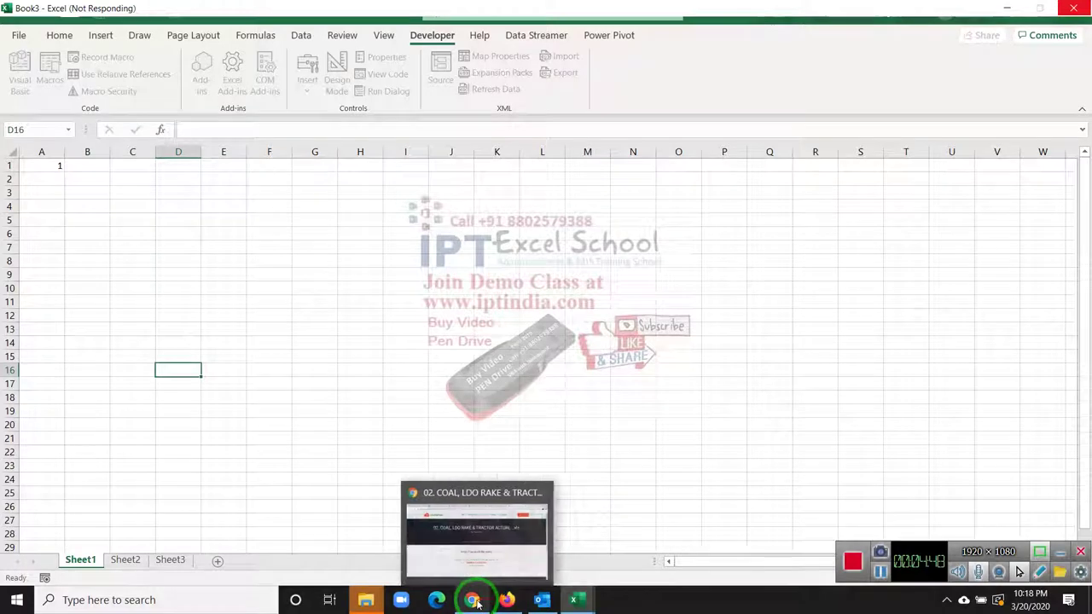
click(472, 599)
scroll(571, 466, down, 2)
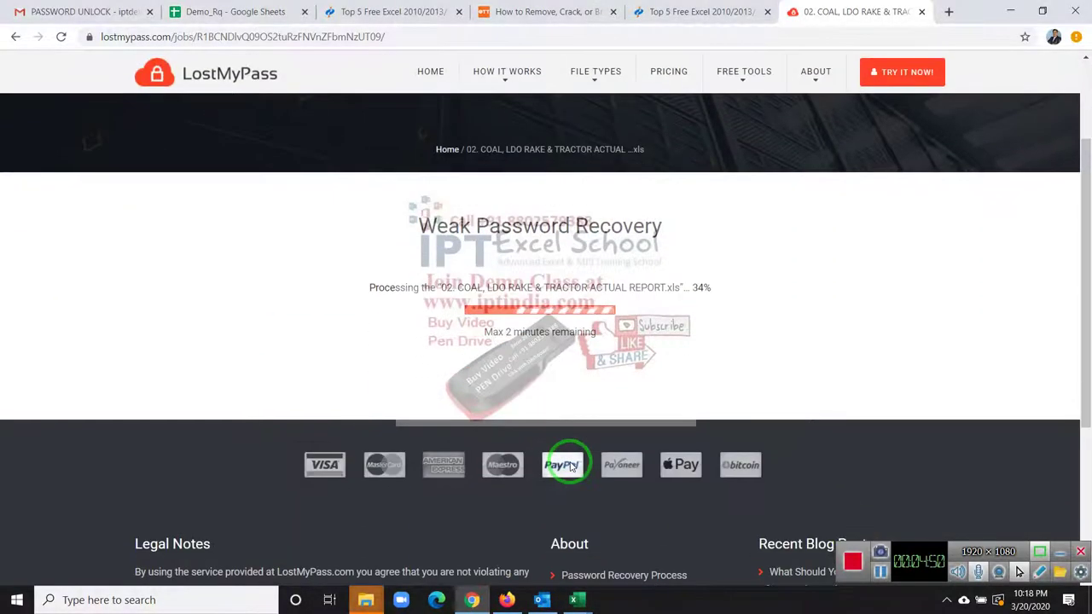
scroll(563, 450, up, 2)
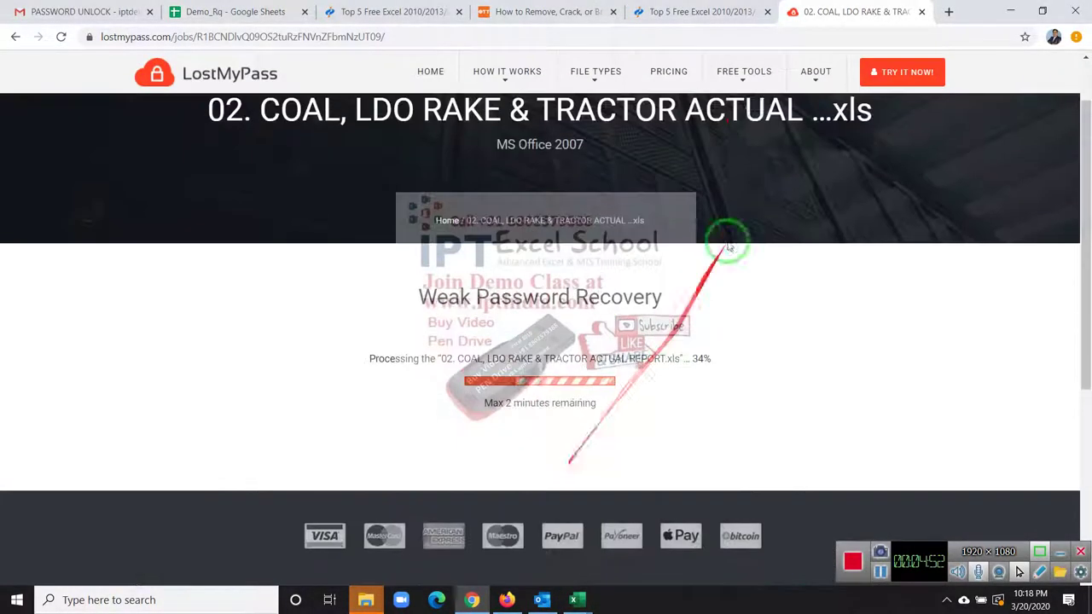
click(686, 12)
scroll(638, 378, up, 3)
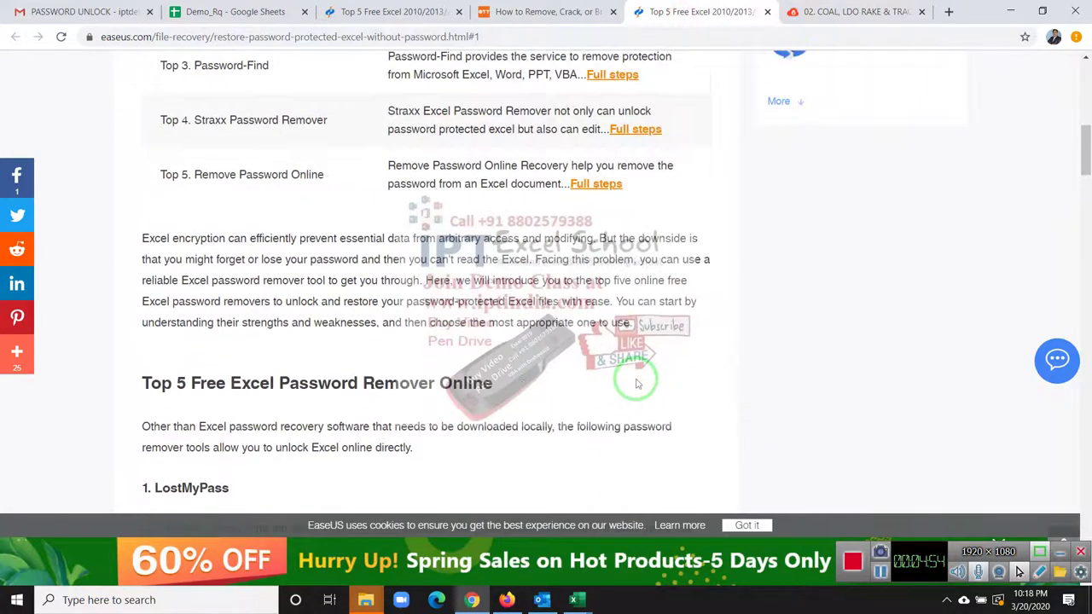
Step: From the article's Password-Online section, open the Password-Find website
scroll(638, 378, up, 4)
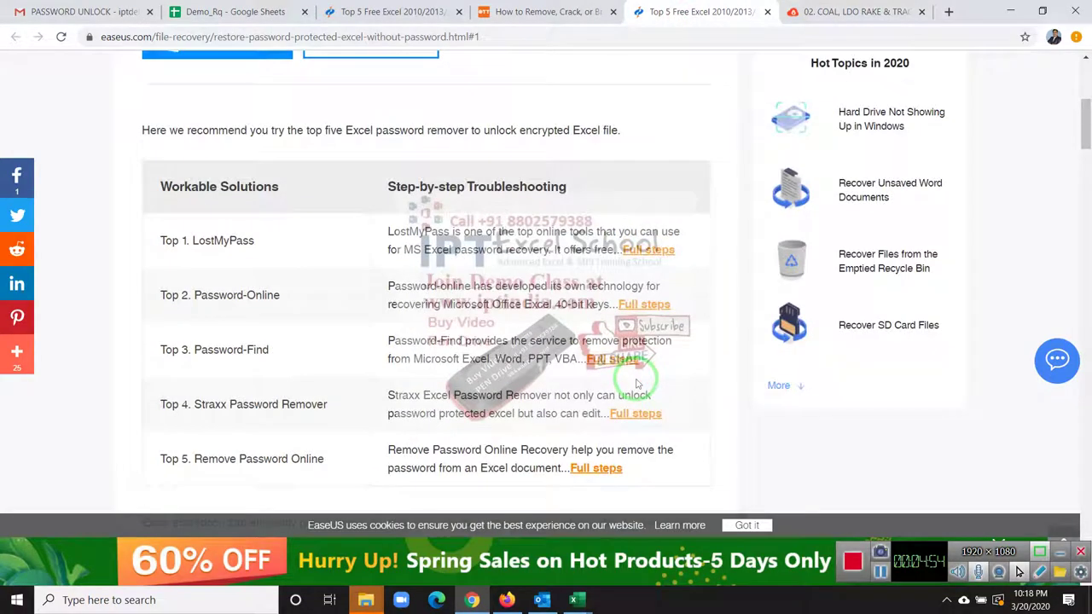
click(635, 304)
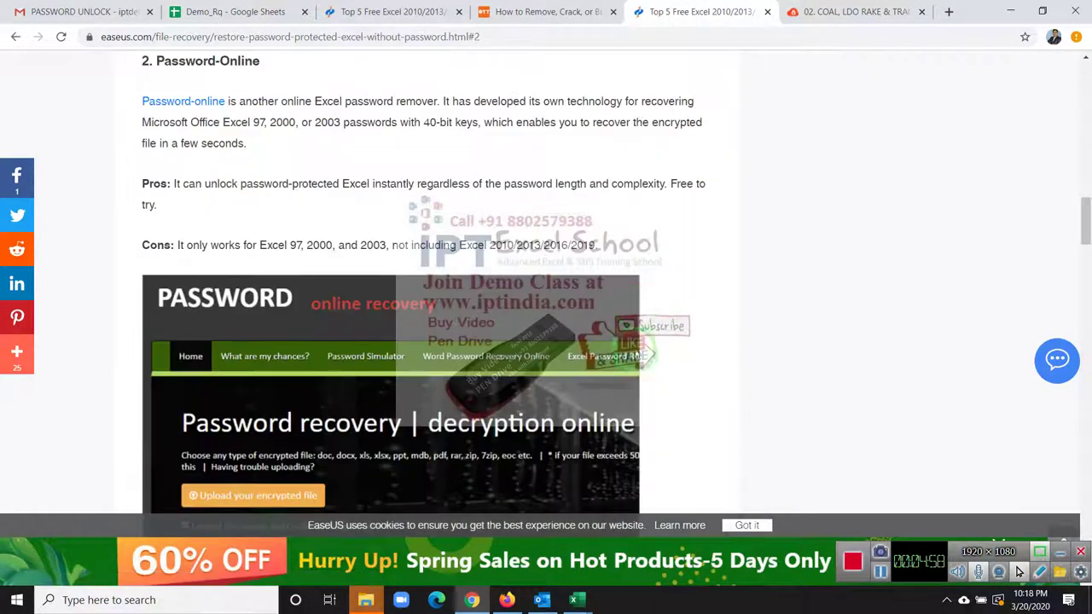
scroll(638, 363, down, 2)
scroll(638, 371, down, 1)
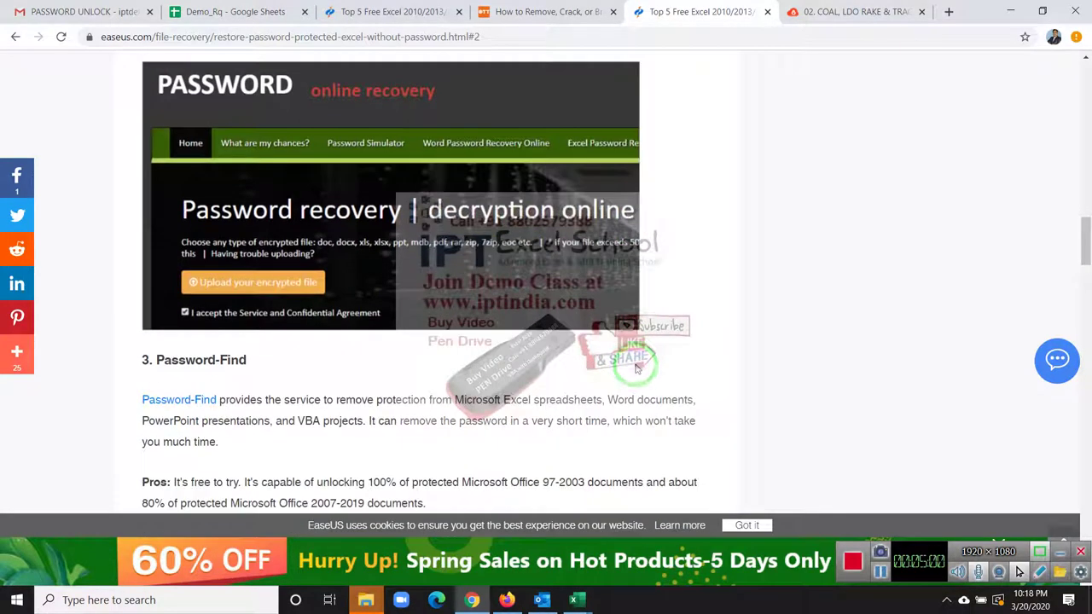
scroll(324, 323, down, 1)
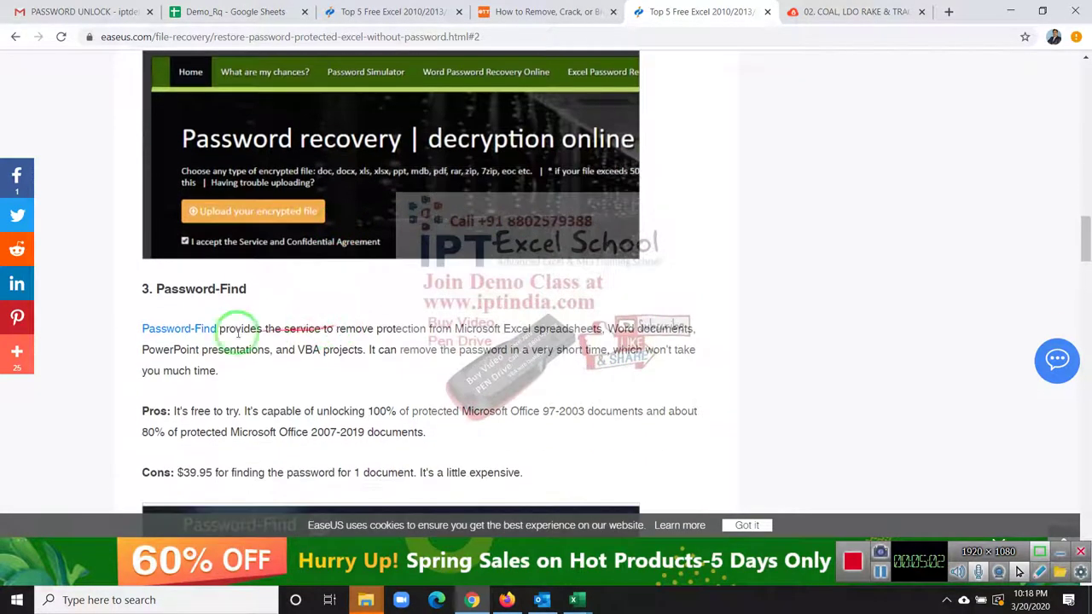
click(186, 337)
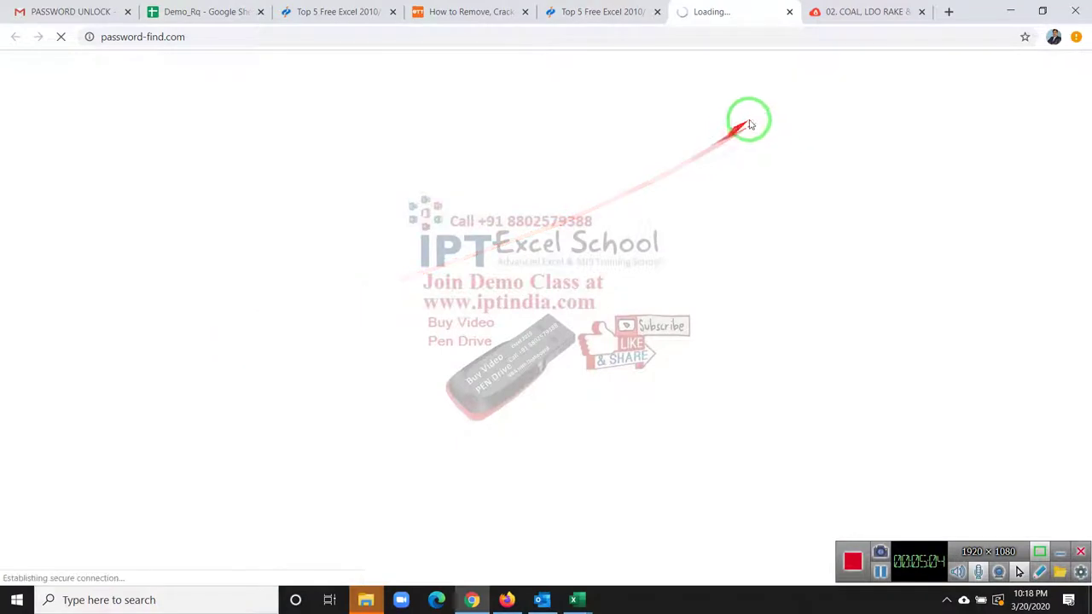
Step: Alternate between LostMyPass's recovery progress and the Password-Find site
click(840, 16)
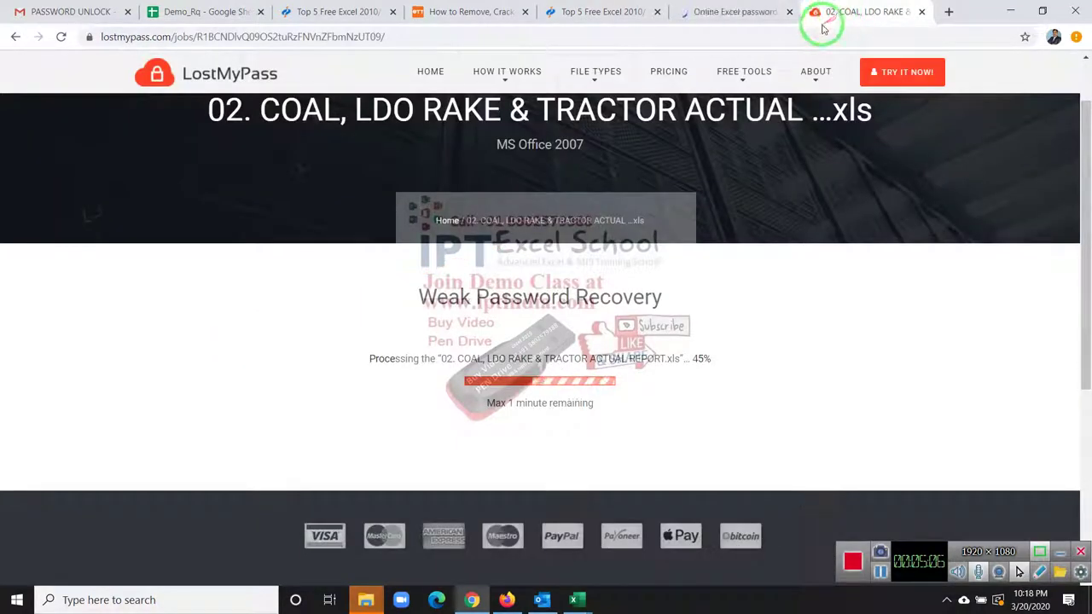
click(750, 20)
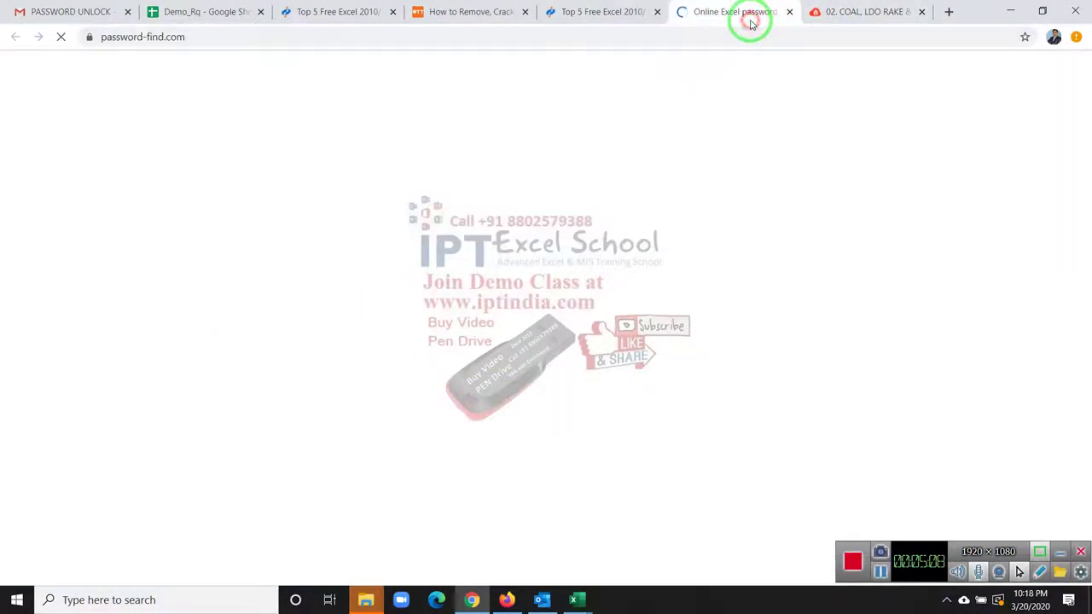
click(504, 271)
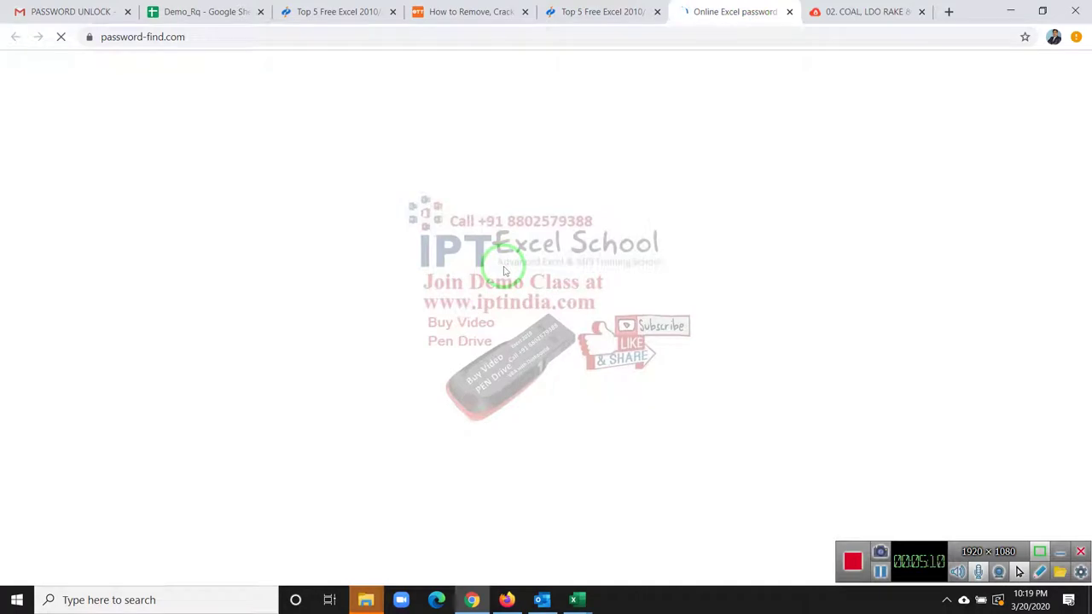
click(858, 13)
click(546, 273)
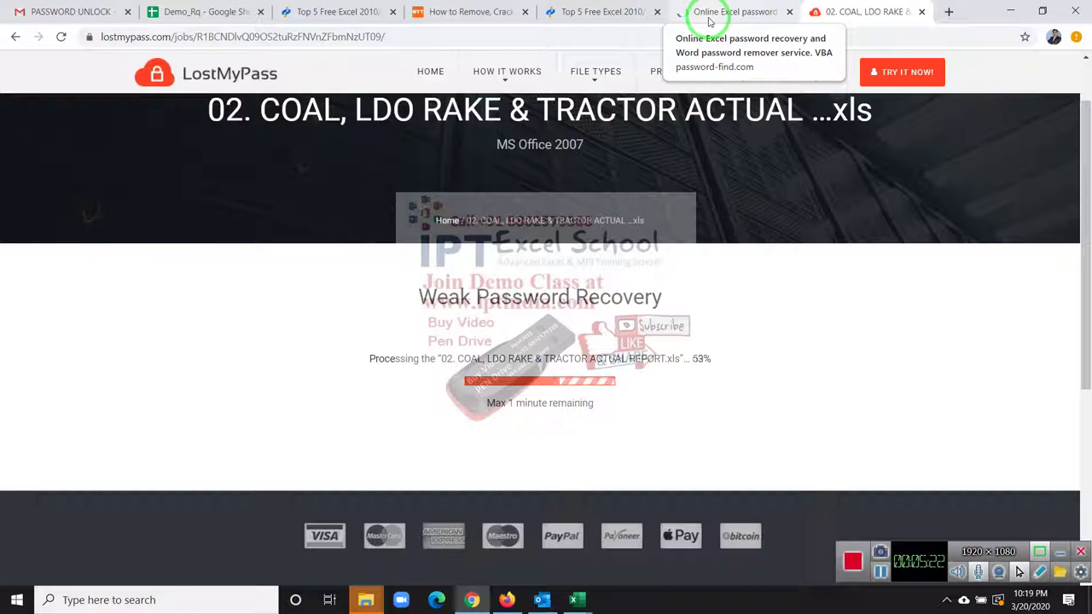
click(707, 15)
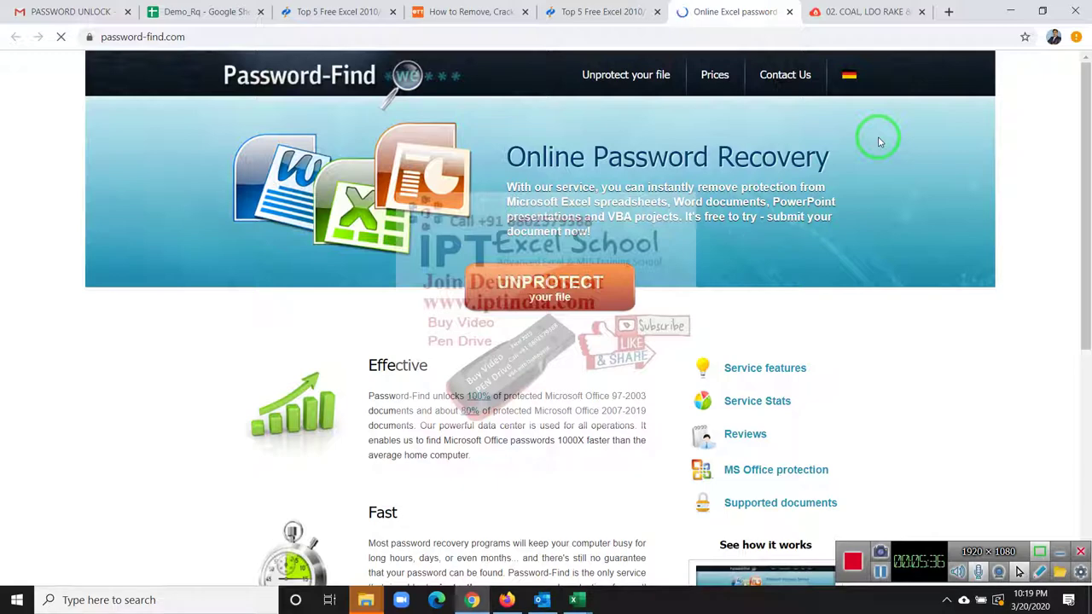
click(834, 10)
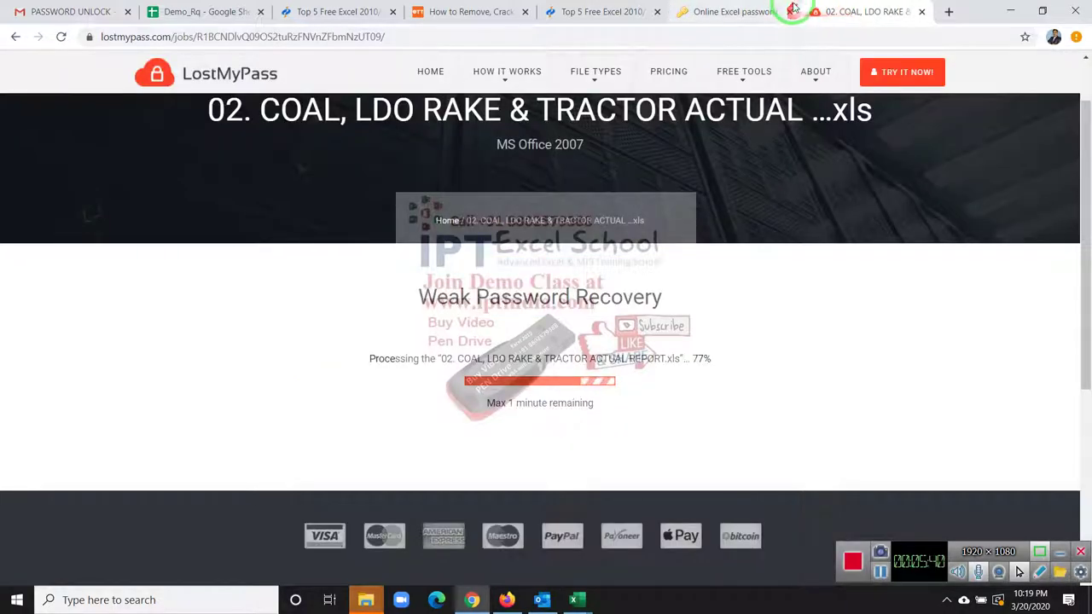
click(739, 14)
Step: Upload the locked 02. COAL, LDO RAKE & TRACTOR ACTUAL REPORT workbook to Password-Find's unprotect service
scroll(609, 392, down, 4)
scroll(609, 393, up, 4)
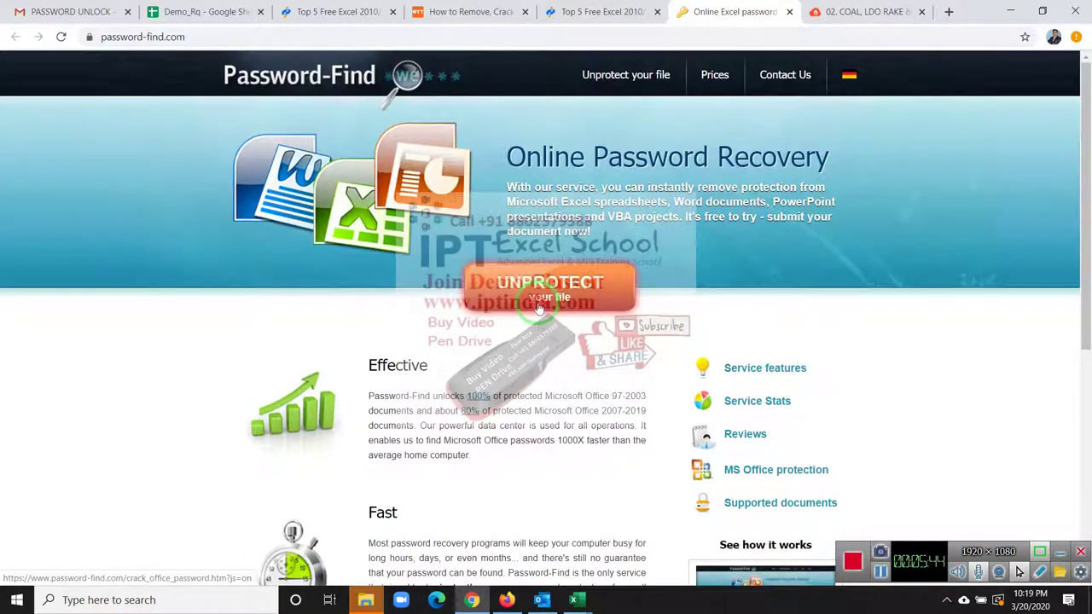
click(538, 308)
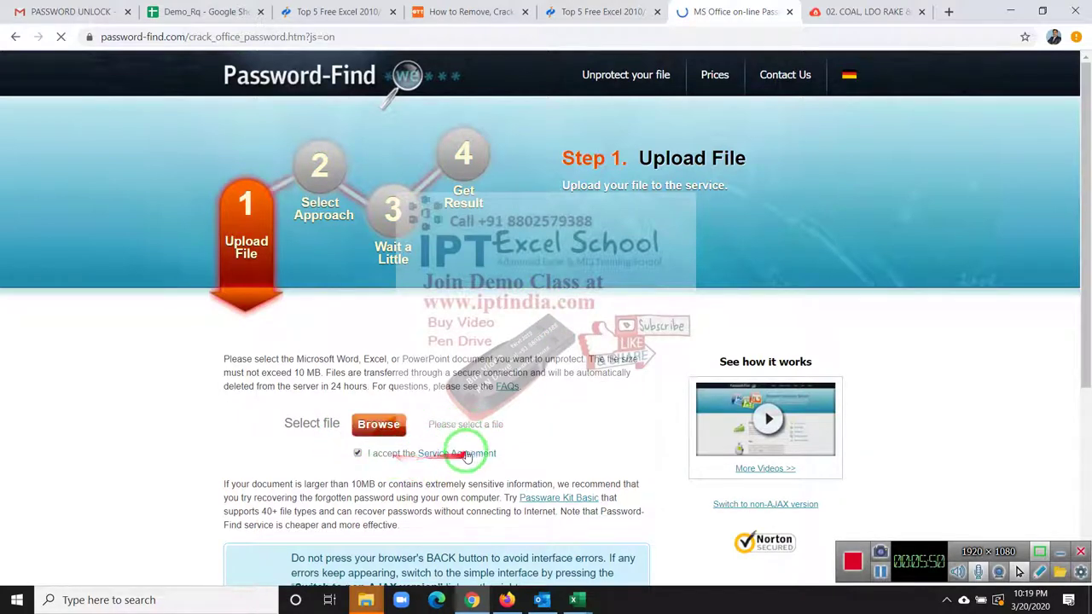
click(388, 427)
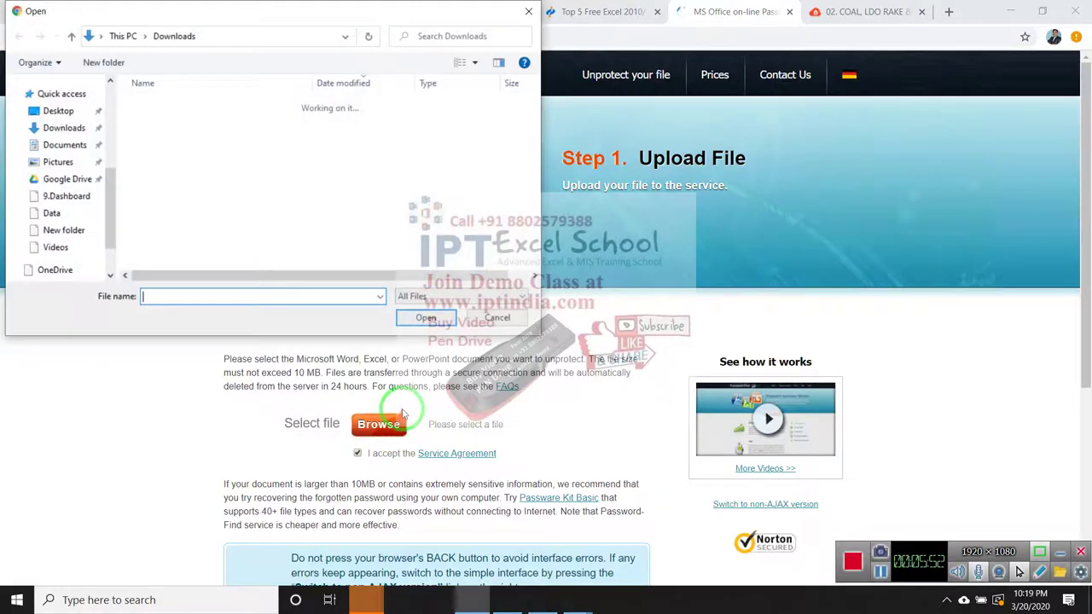
double_click(171, 124)
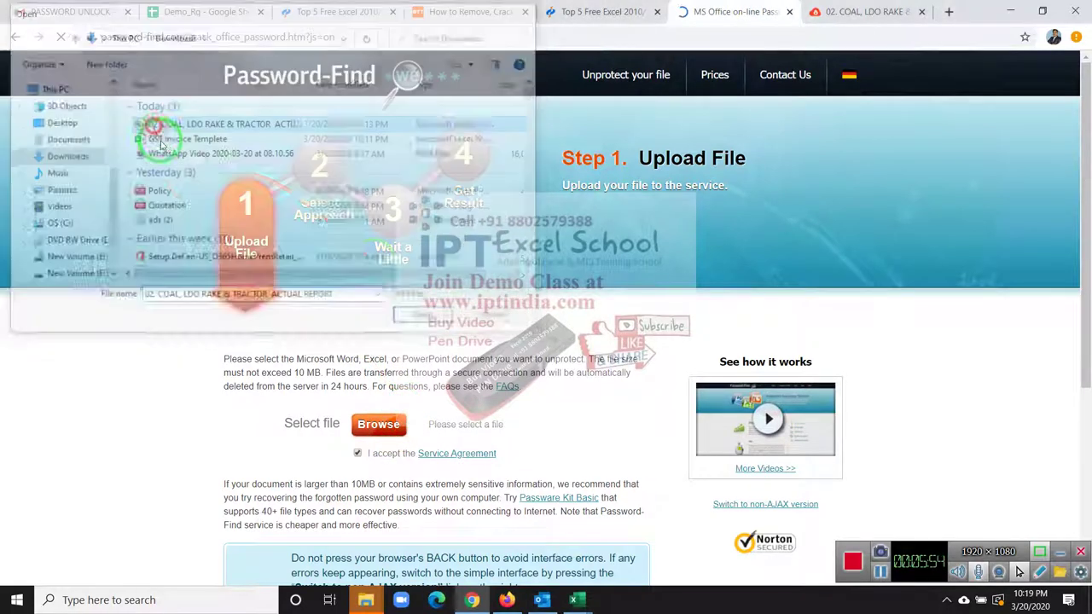
scroll(638, 371, down, 2)
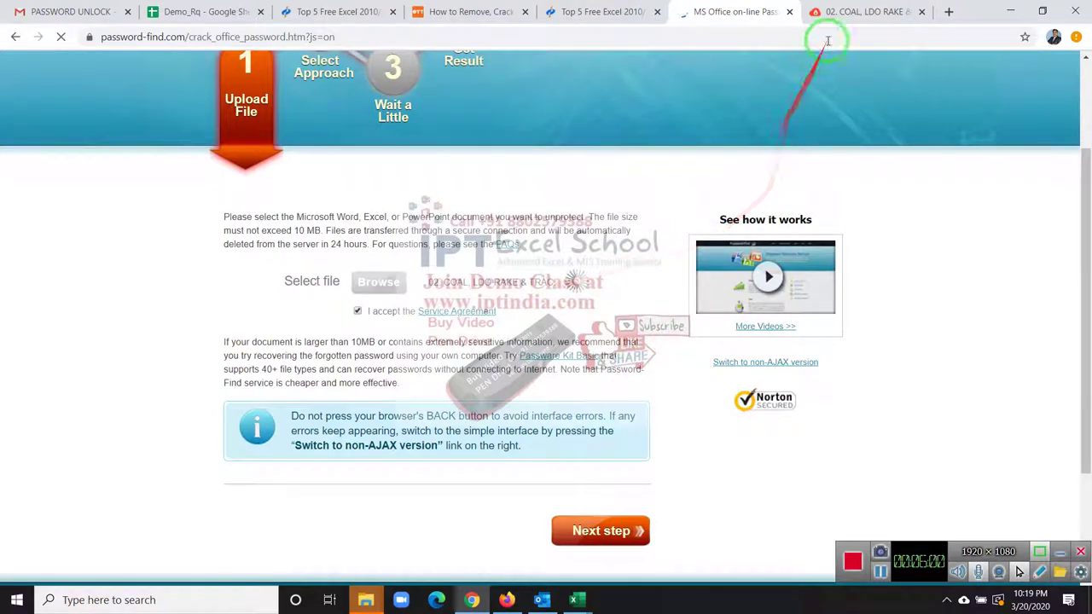
click(835, 12)
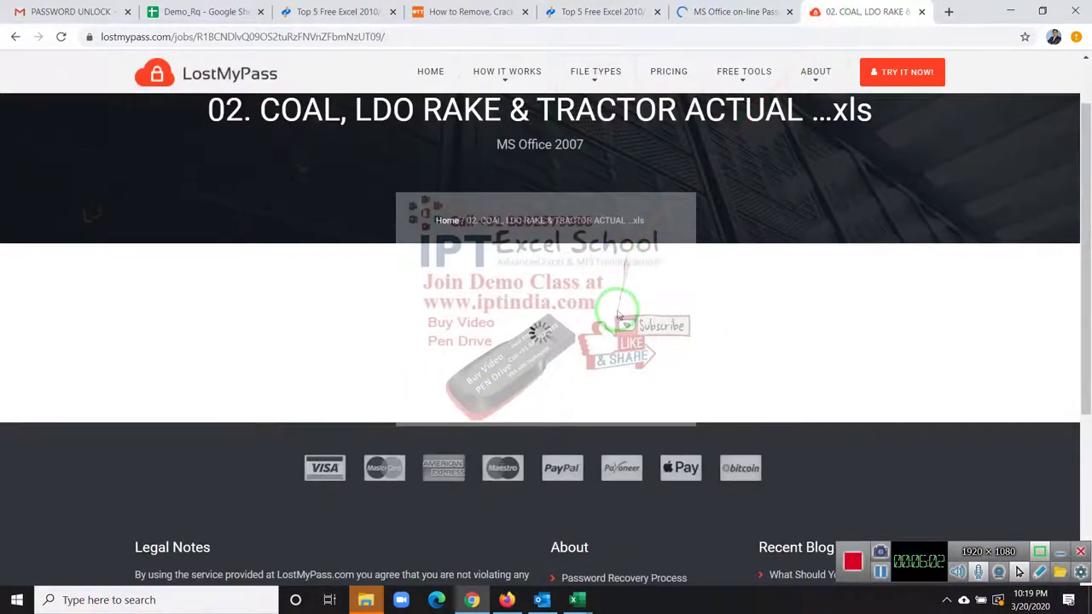
Step: Submit a saved e-mail address in LostMyPass's Verify Your Email Address form for Strong Password Recovery
scroll(667, 369, down, 1)
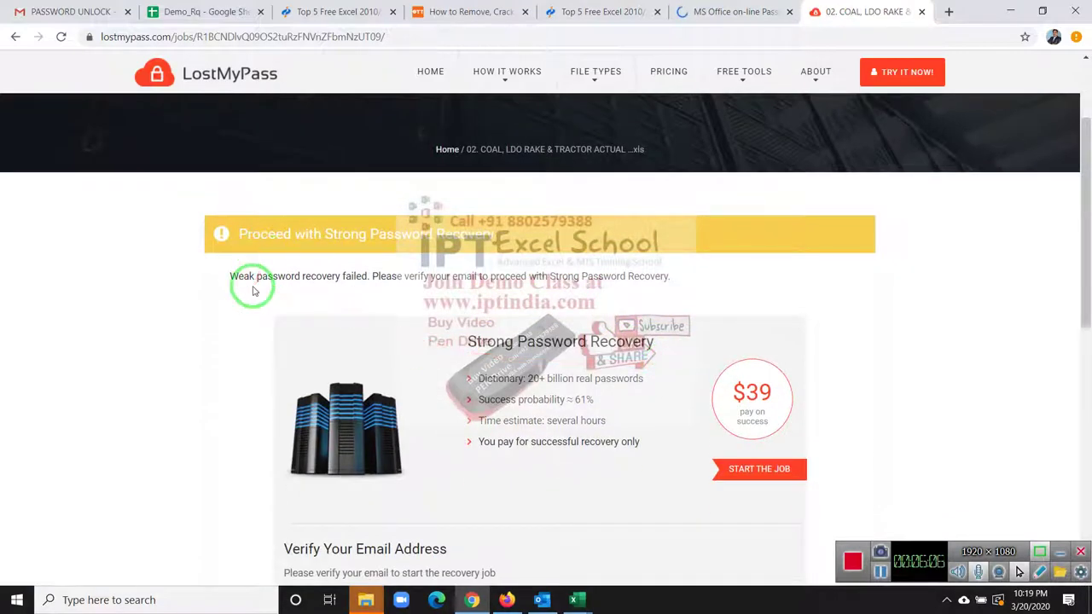
scroll(253, 290, down, 2)
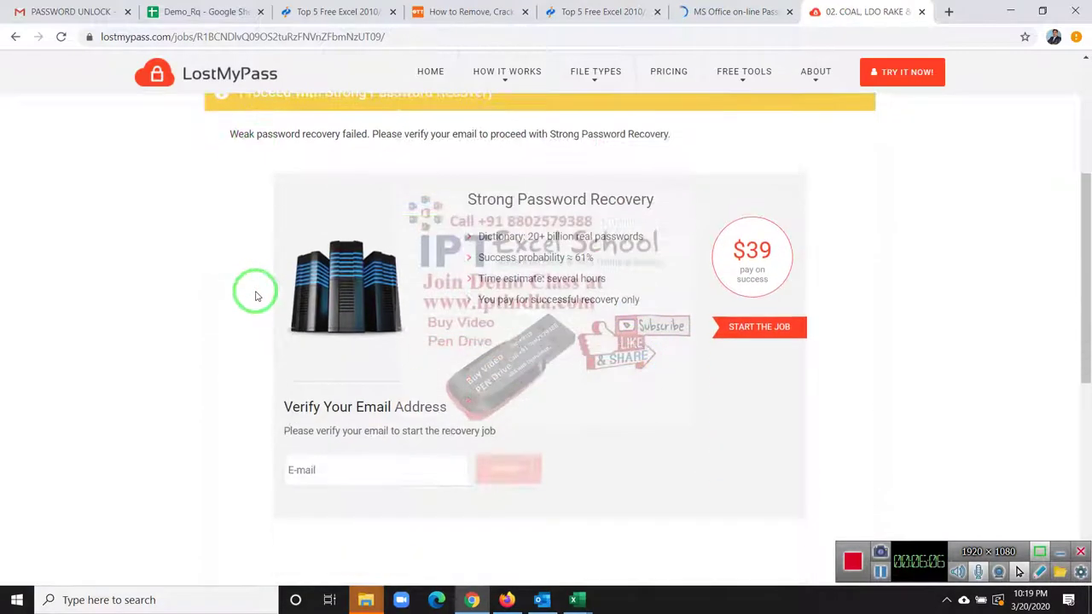
click(332, 463)
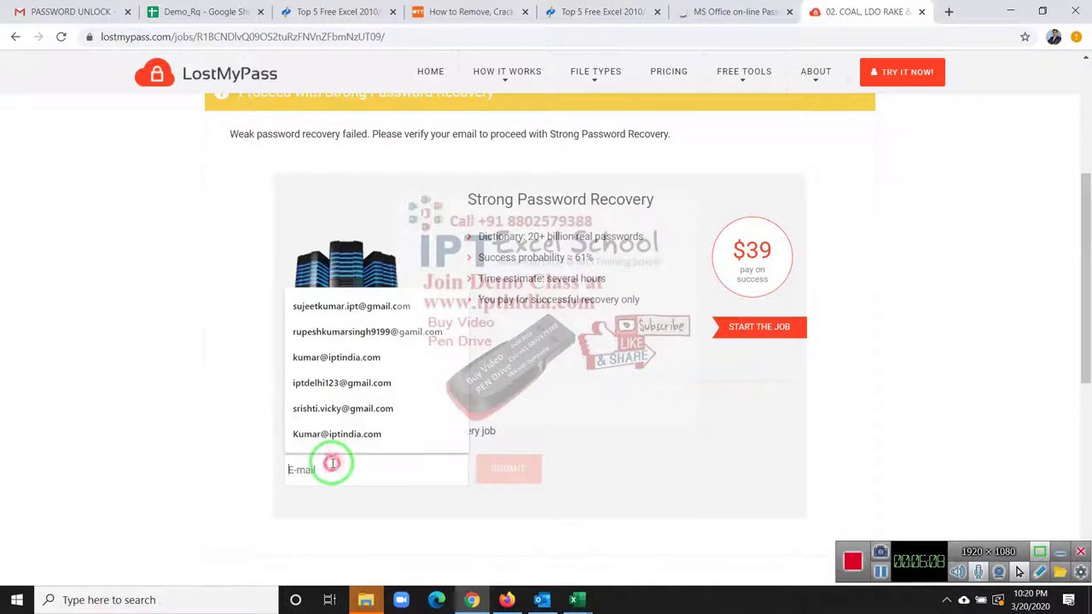
click(322, 388)
click(502, 470)
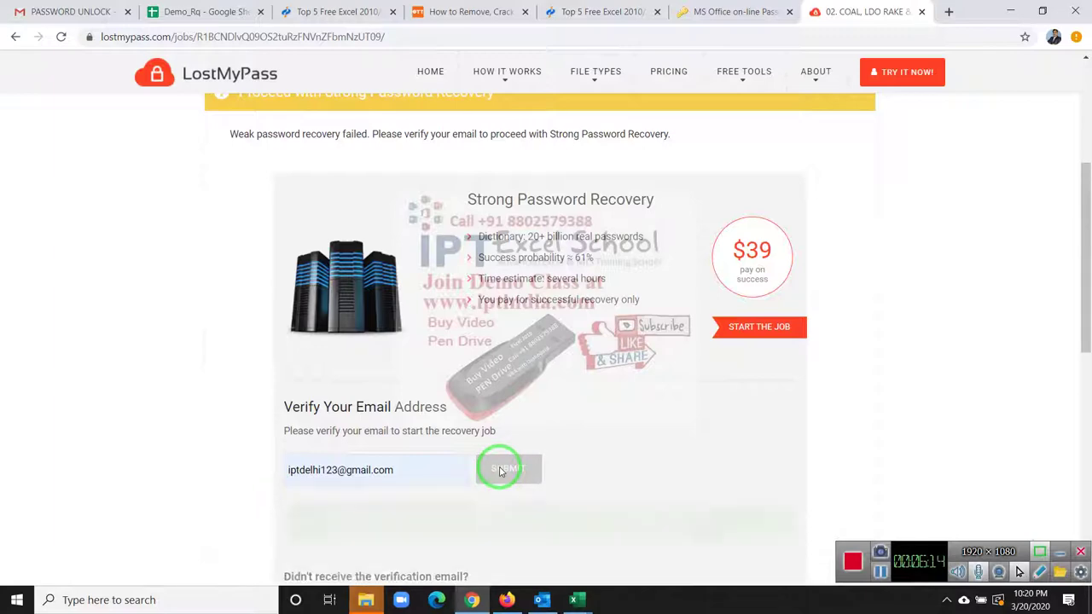
scroll(500, 461, down, 2)
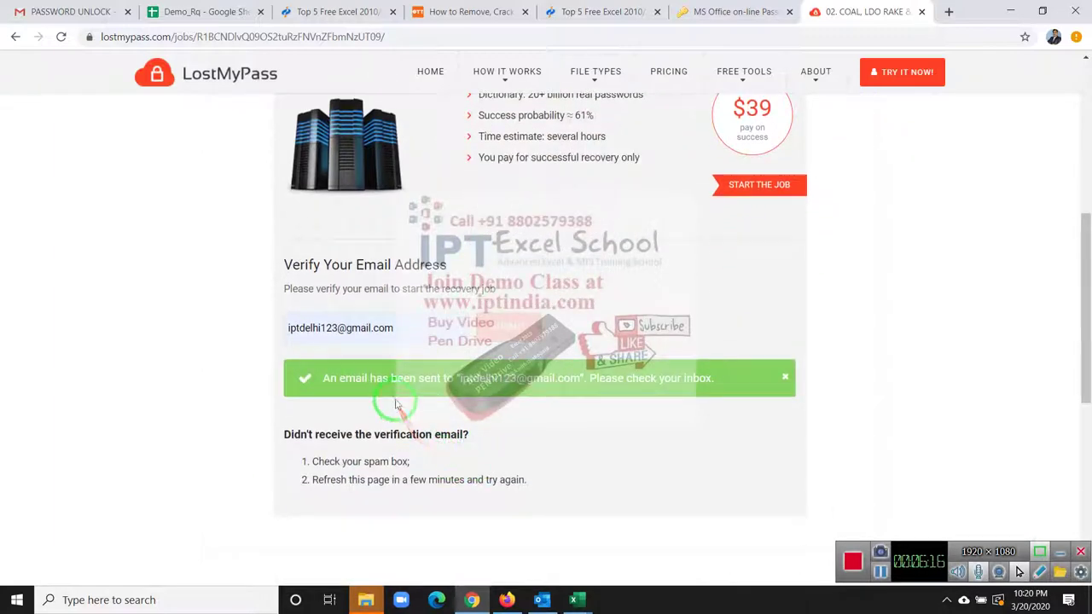
click(96, 23)
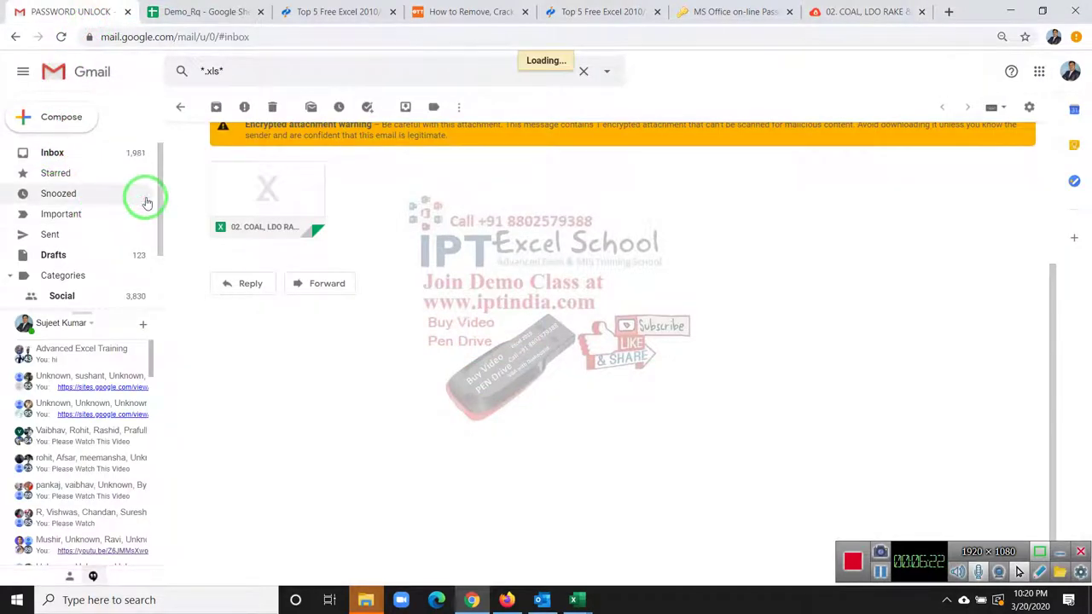
Step: In the LostMyPass message in Gmail, verify the e-mail address to start Strong Password Recovery
click(433, 174)
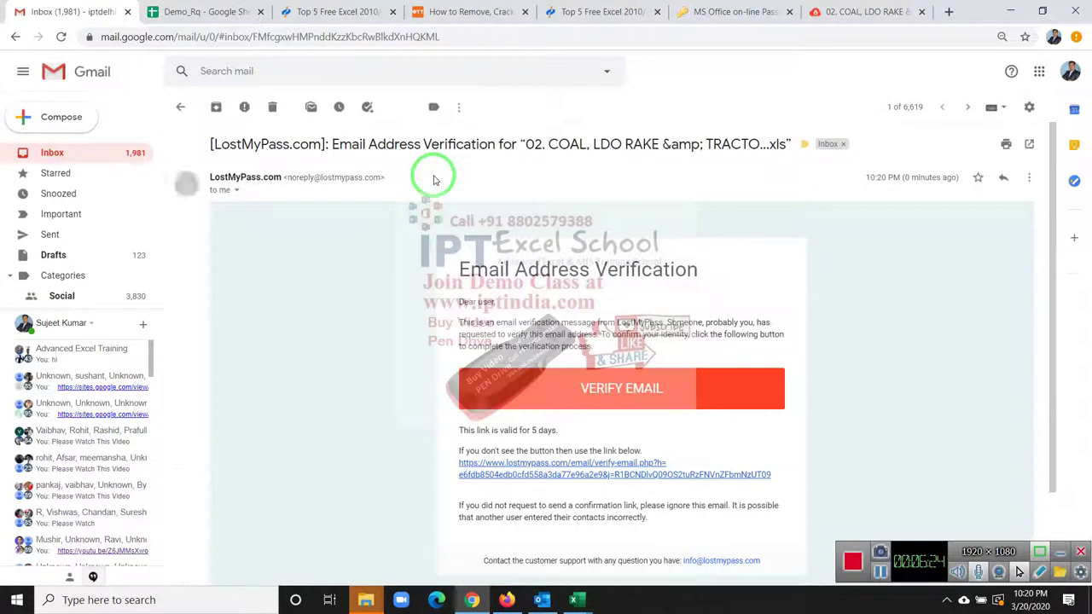
click(617, 406)
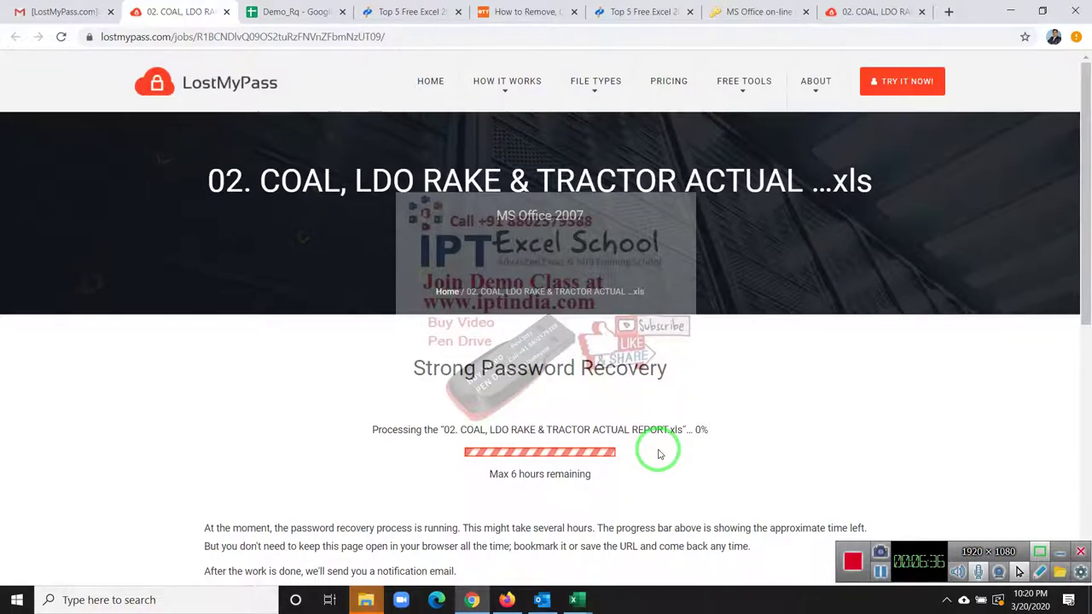
scroll(657, 454, down, 3)
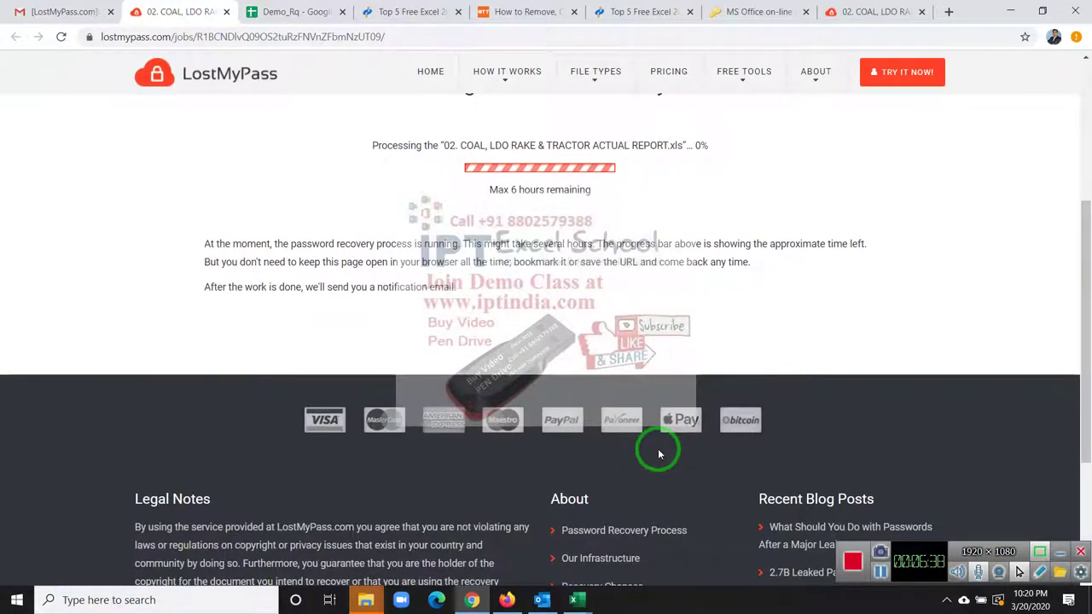
scroll(658, 450, up, 3)
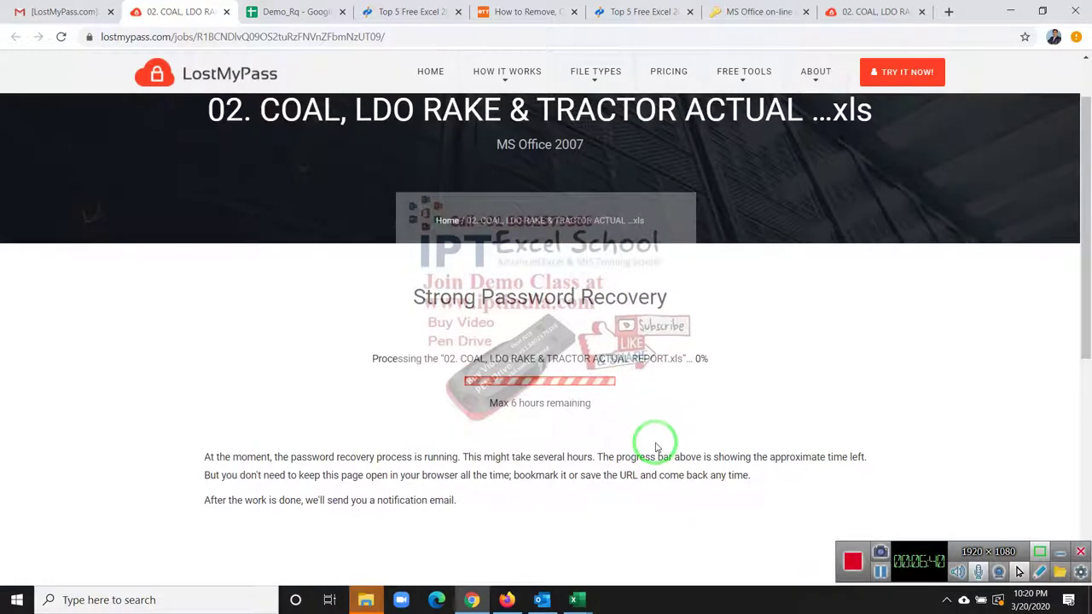
scroll(655, 445, down, 1)
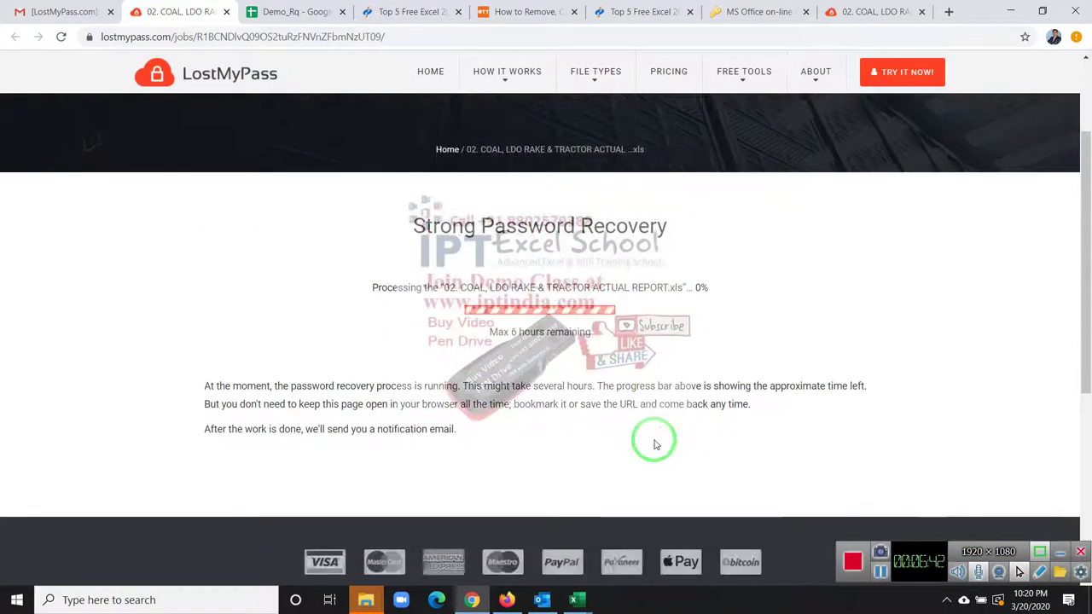
click(729, 10)
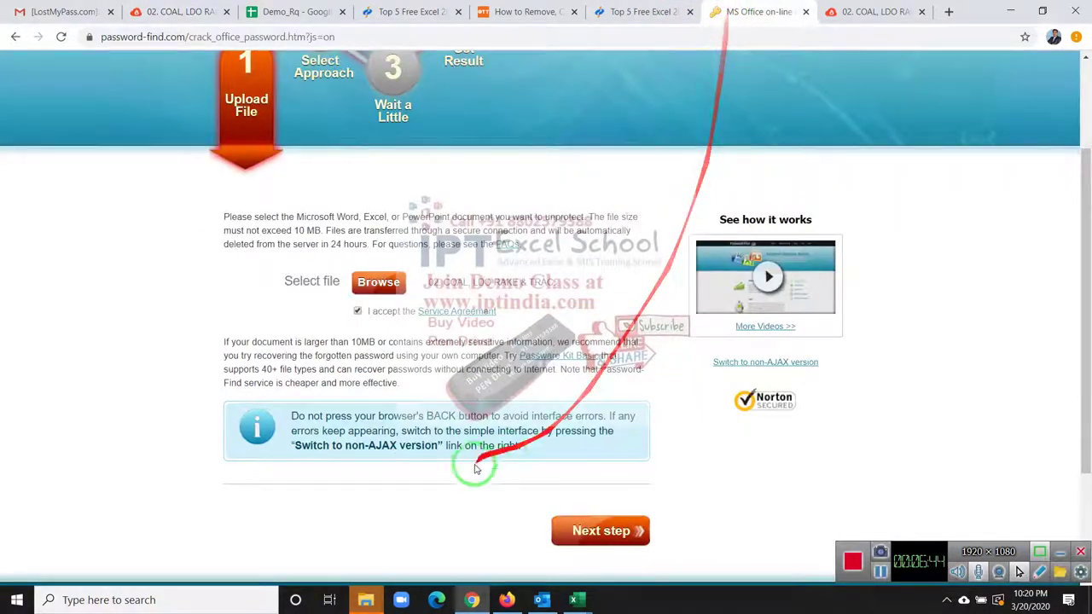
Step: Choose the Remove Password approach on Password-Find and proceed
click(585, 533)
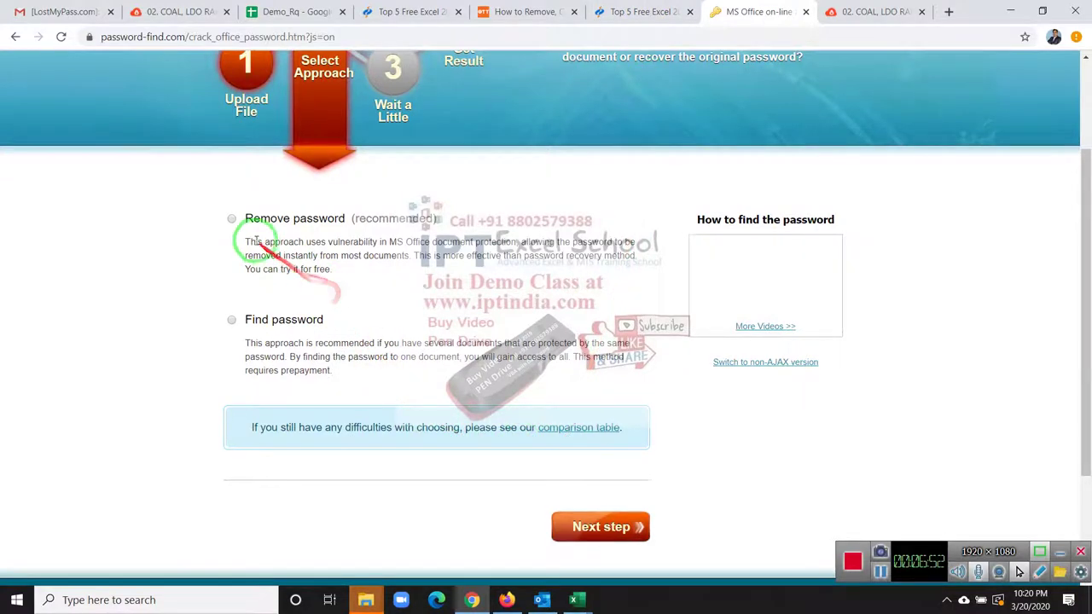
click(231, 220)
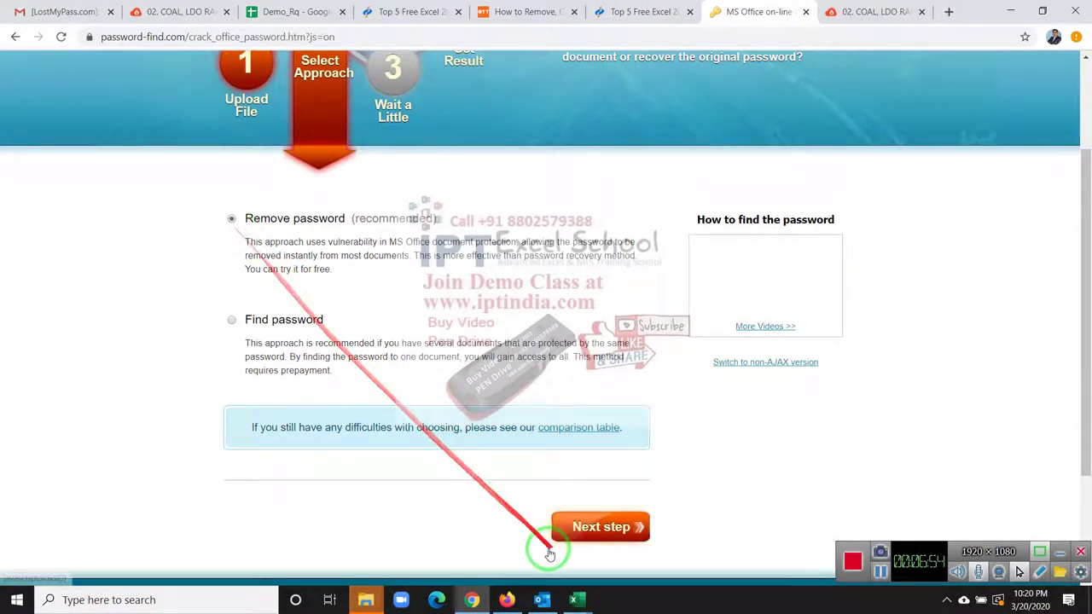
click(595, 529)
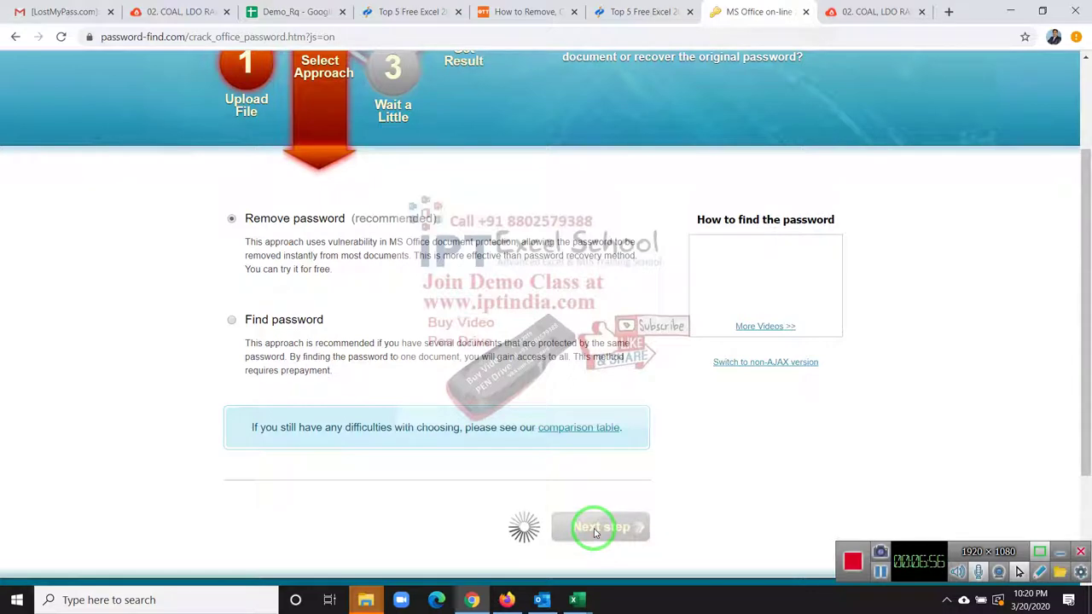
Step: Check both LostMyPass recovery pages, then return to Password-Find's Step 3 removal progress
click(183, 12)
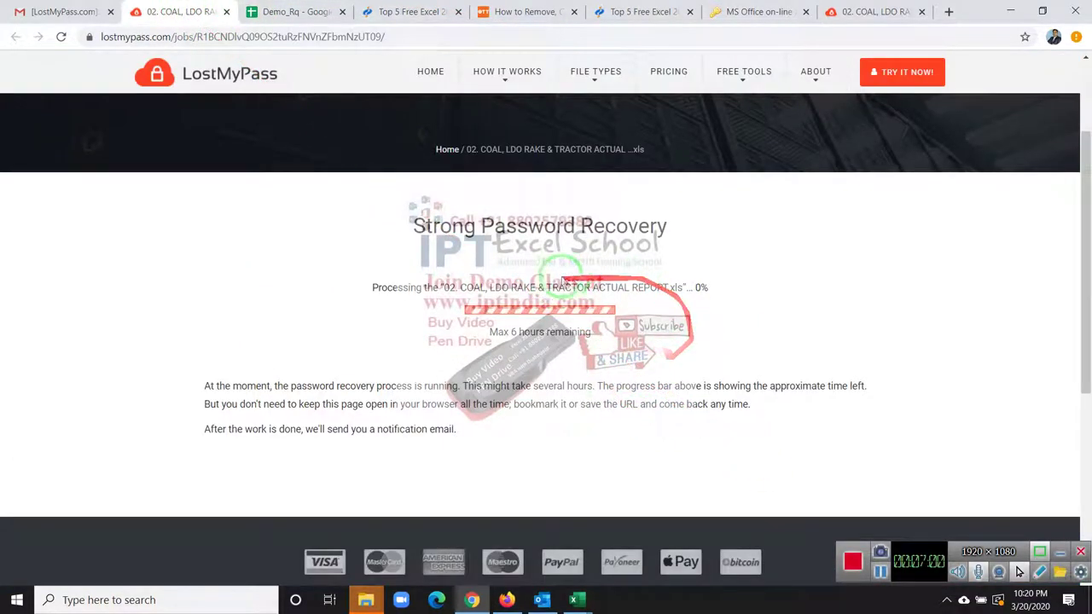
scroll(691, 407, down, 2)
scroll(711, 317, up, 2)
click(876, 13)
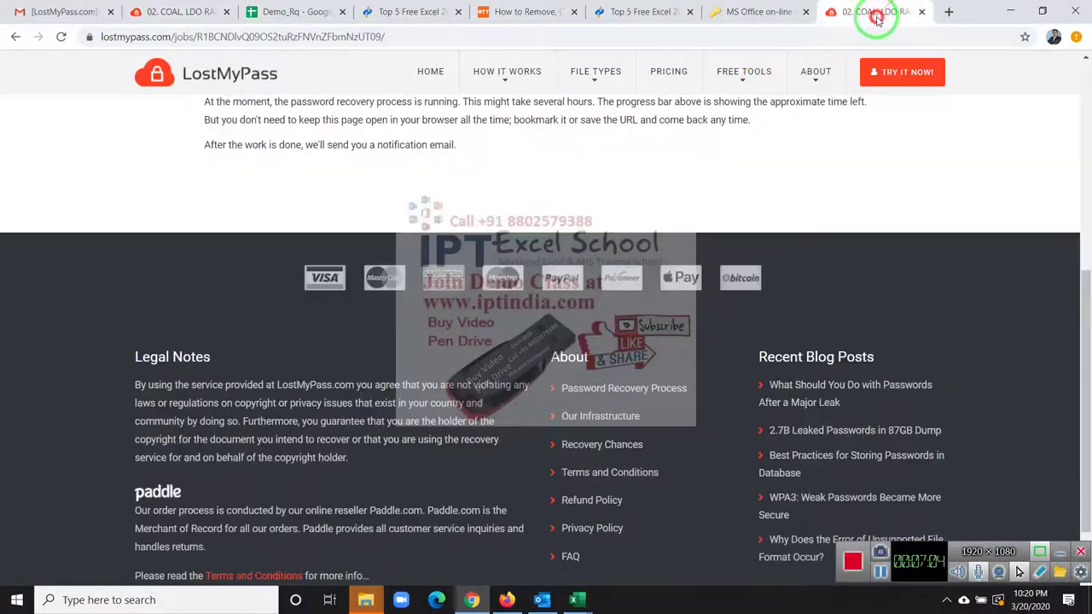
scroll(756, 312, up, 3)
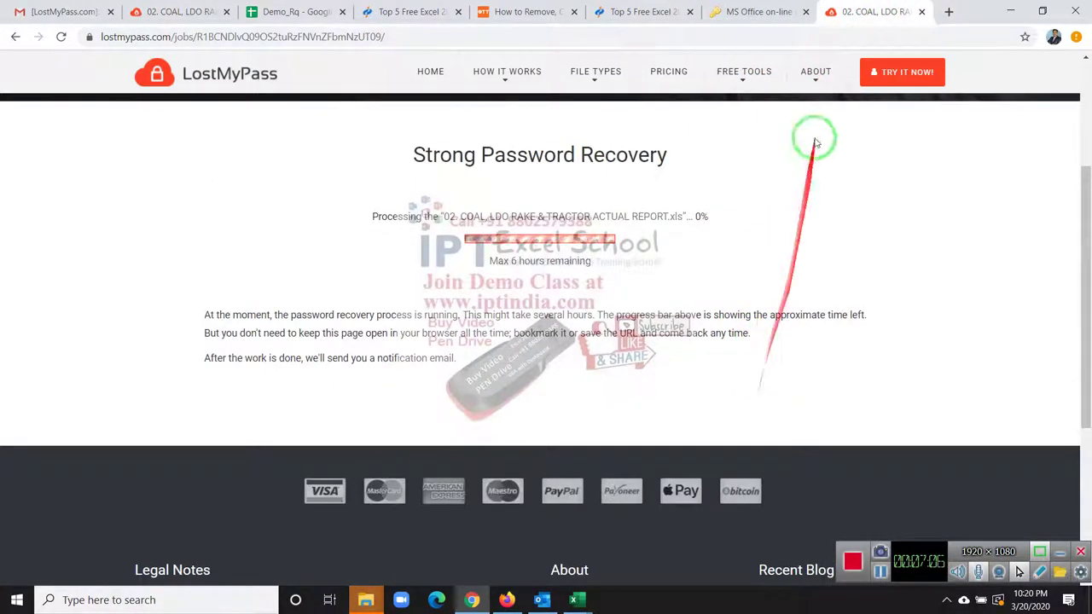
click(763, 12)
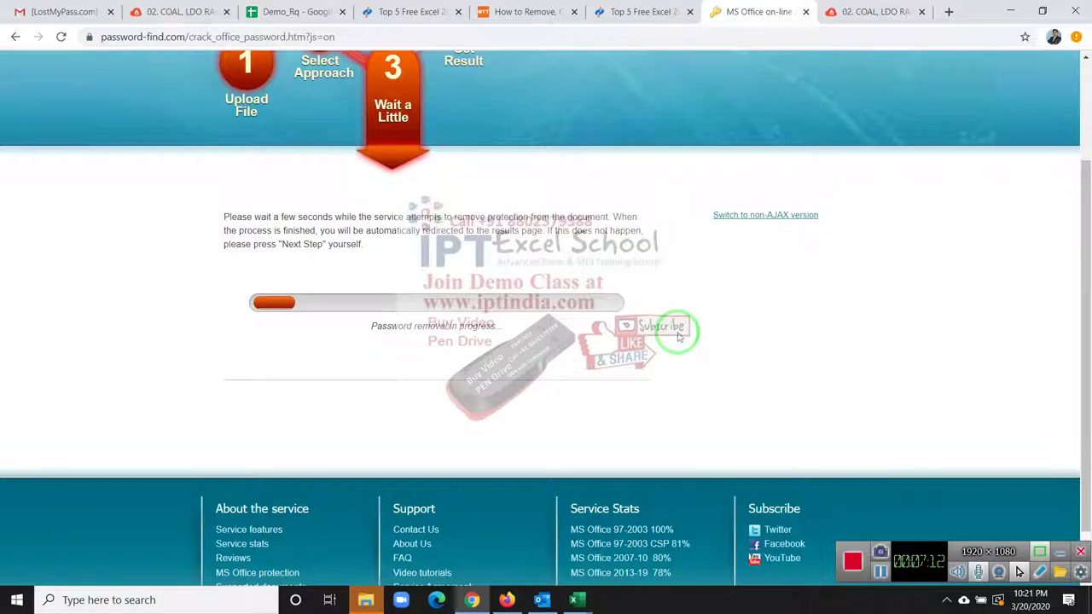
scroll(680, 341, up, 1)
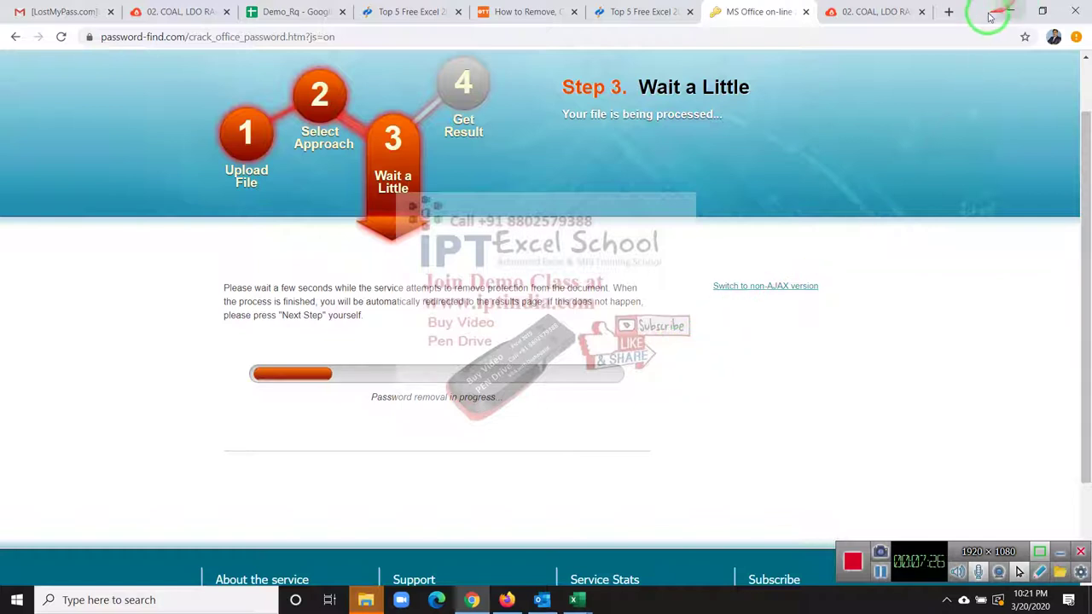
click(577, 600)
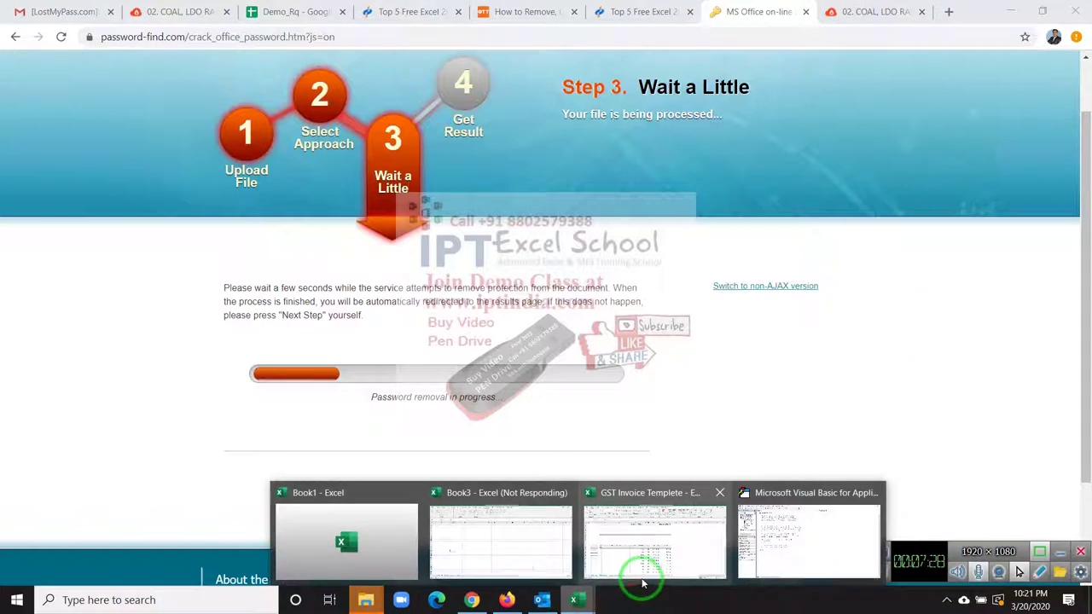
click(546, 577)
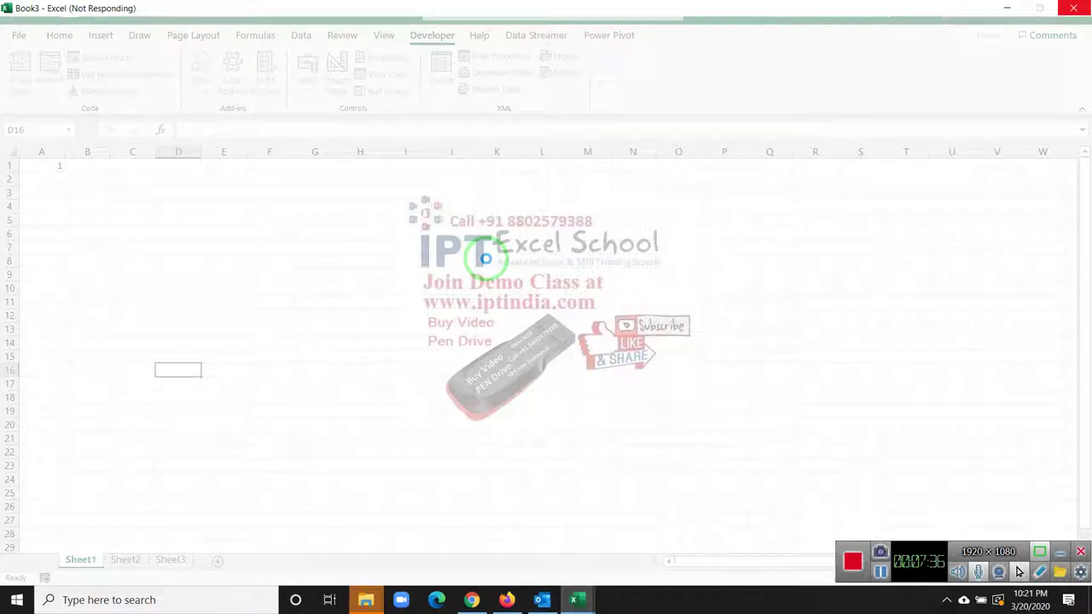
key(alt+Tab)
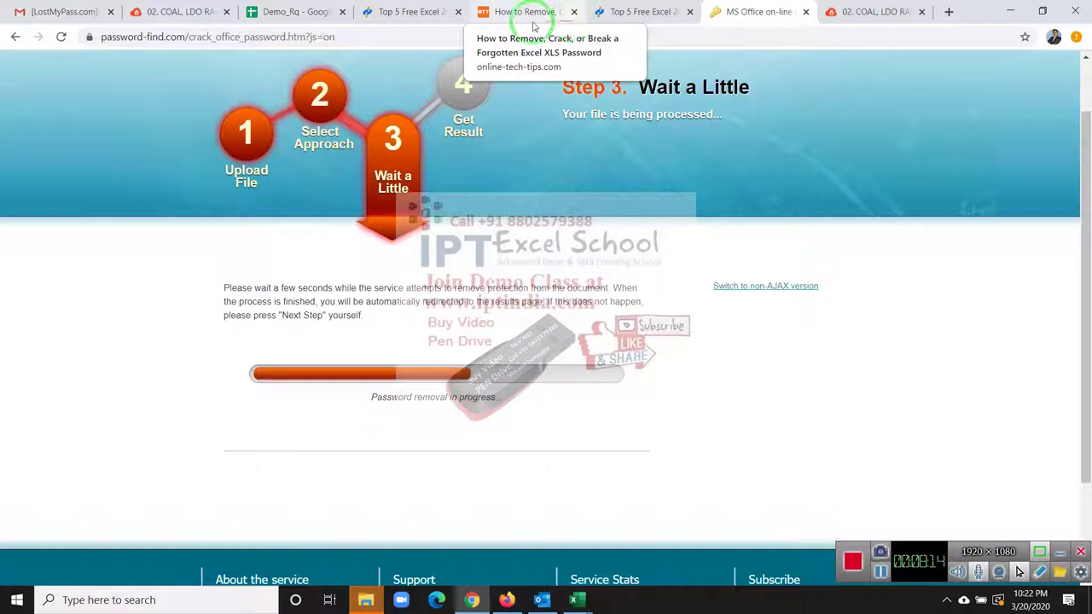
Step: Agree to supercomputer recovery on Password-Find, see that it needs a licence key, and close the page
click(883, 13)
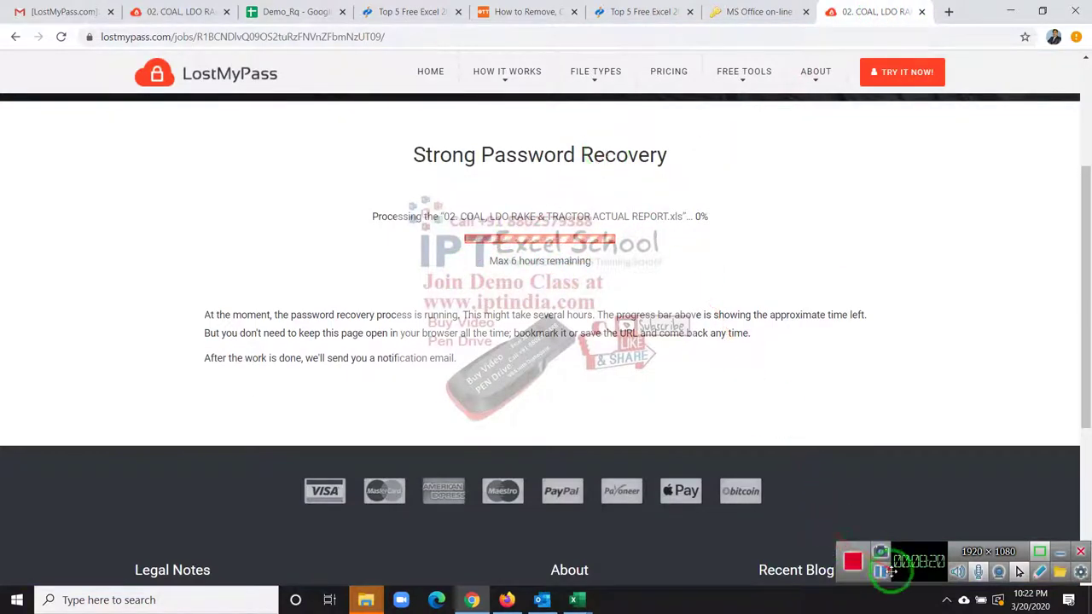
key(ctrl+shift+Tab)
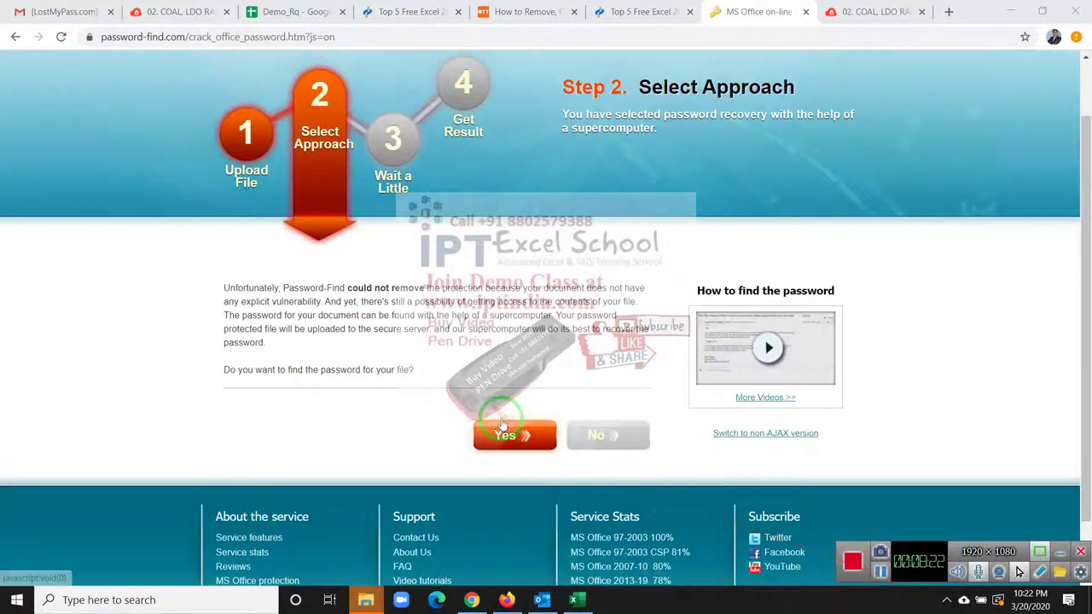
click(504, 432)
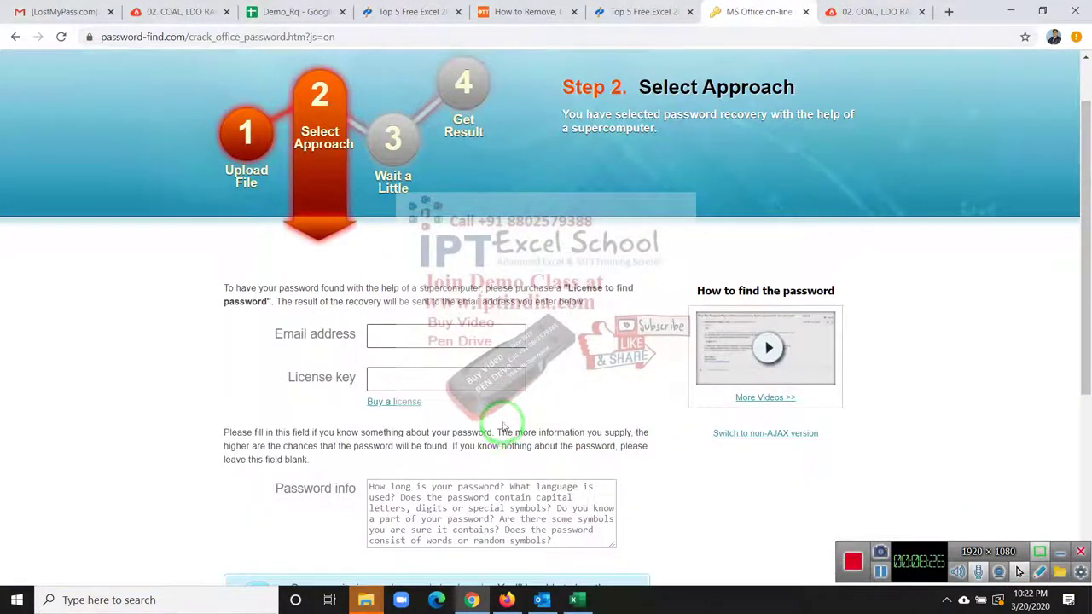
scroll(504, 427, down, 2)
scroll(504, 419, down, 3)
scroll(505, 420, up, 3)
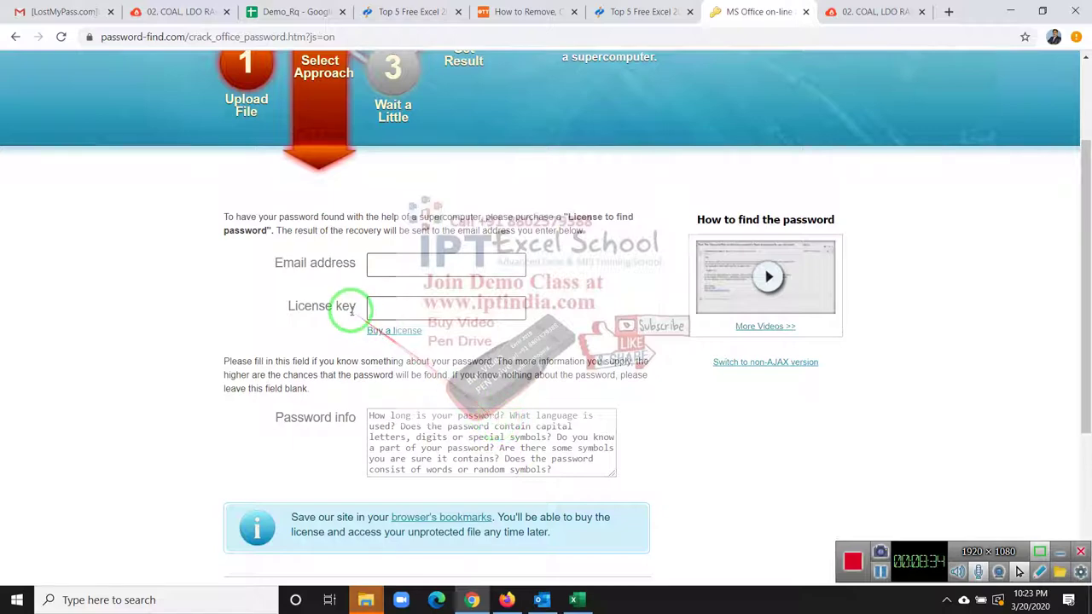
scroll(378, 312, up, 3)
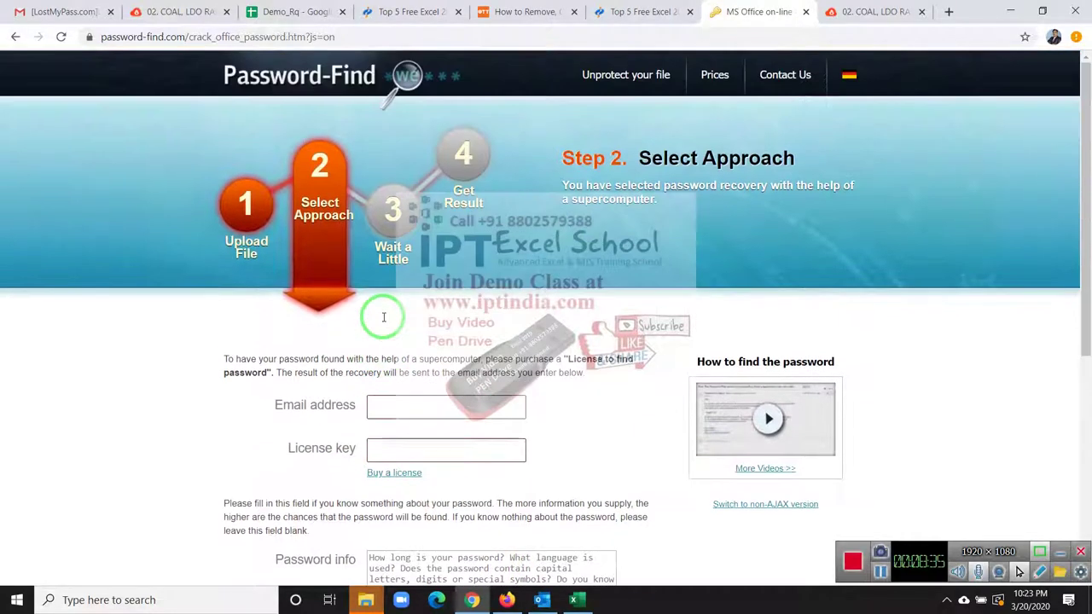
click(805, 12)
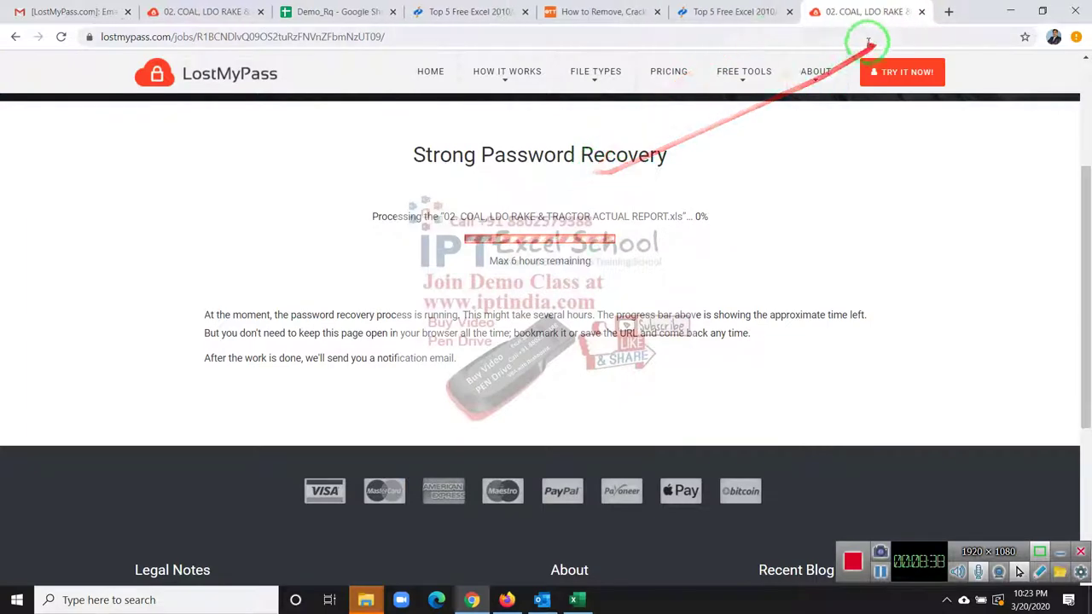
Step: Go back to the Google search results from the EaseUS top five removers article
click(653, 12)
scroll(560, 250, down, 3)
scroll(560, 250, down, 2)
scroll(560, 250, up, 7)
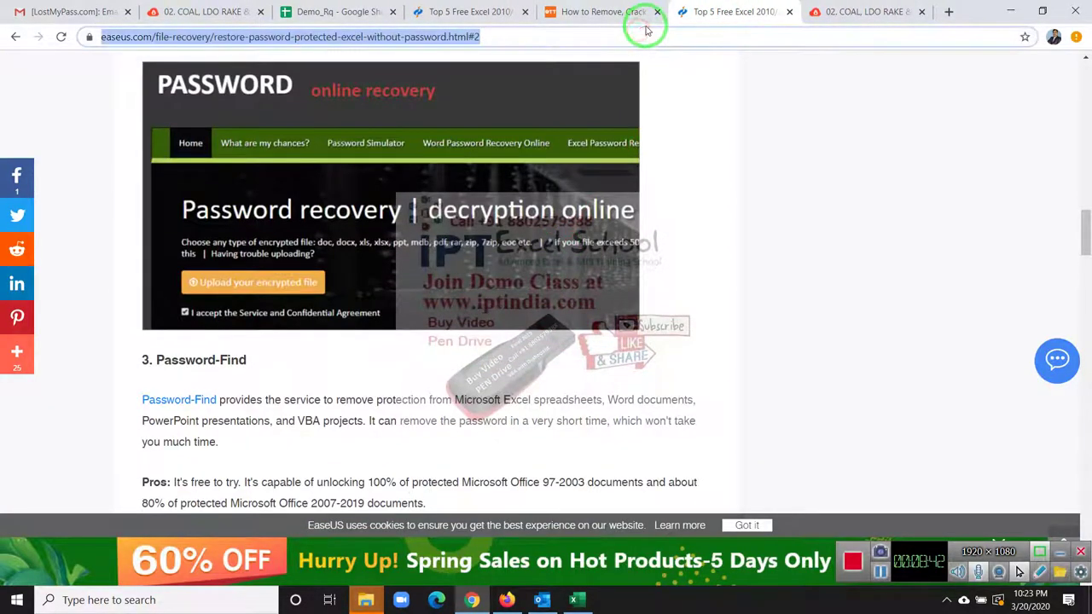
click(633, 12)
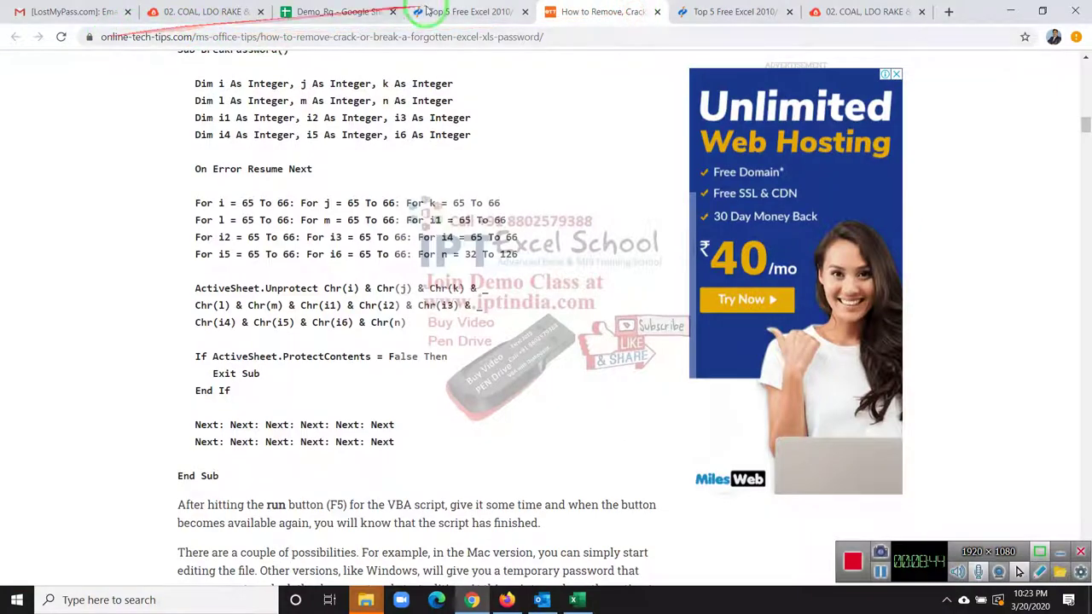
click(461, 12)
click(7, 39)
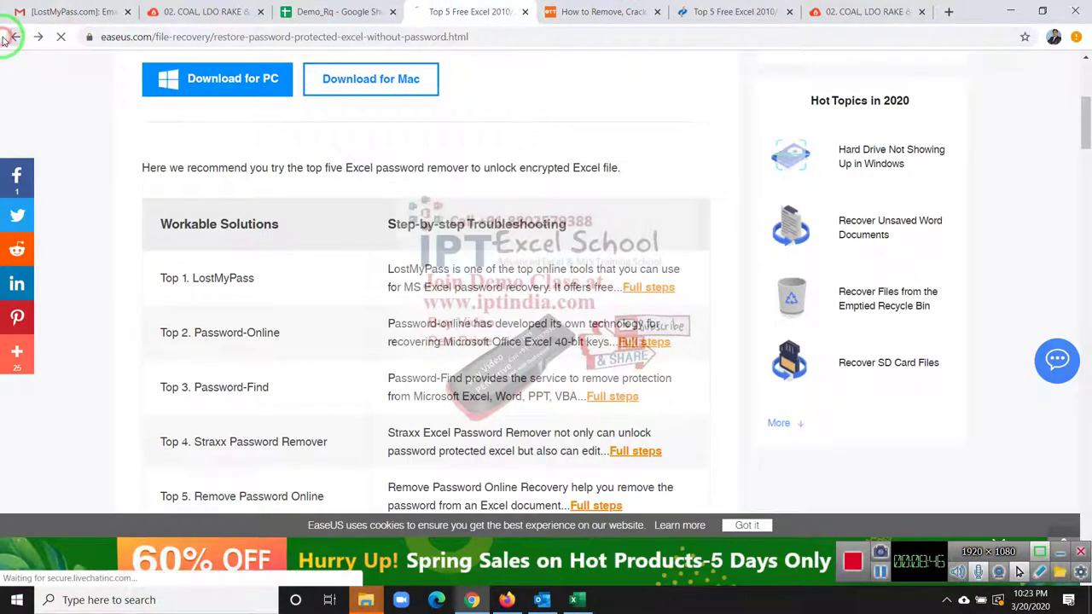
scroll(363, 226, up, 4)
scroll(362, 226, up, 2)
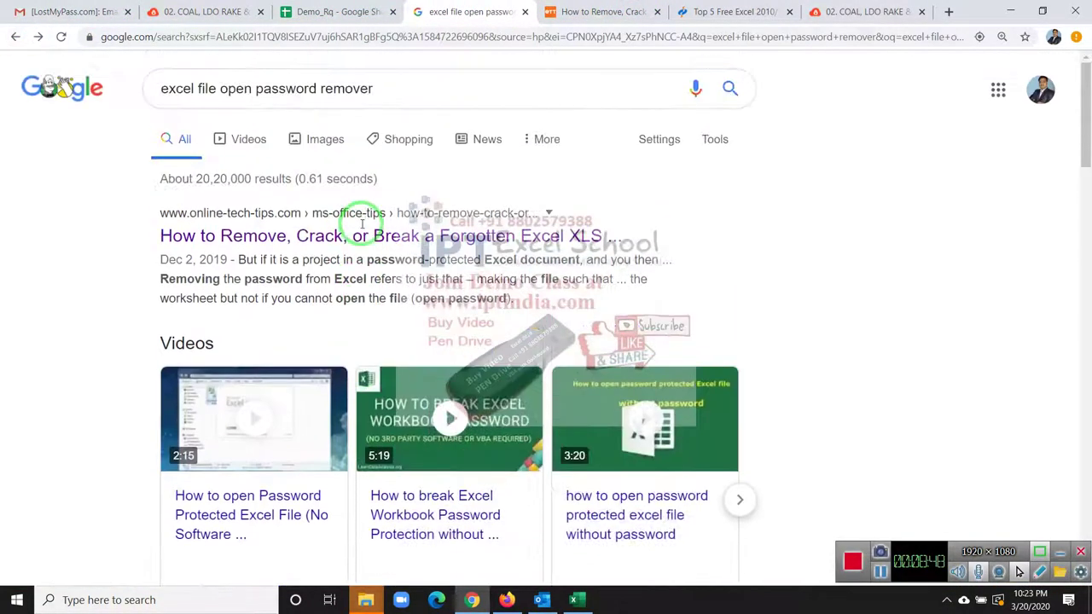
scroll(362, 226, down, 5)
scroll(363, 226, down, 2)
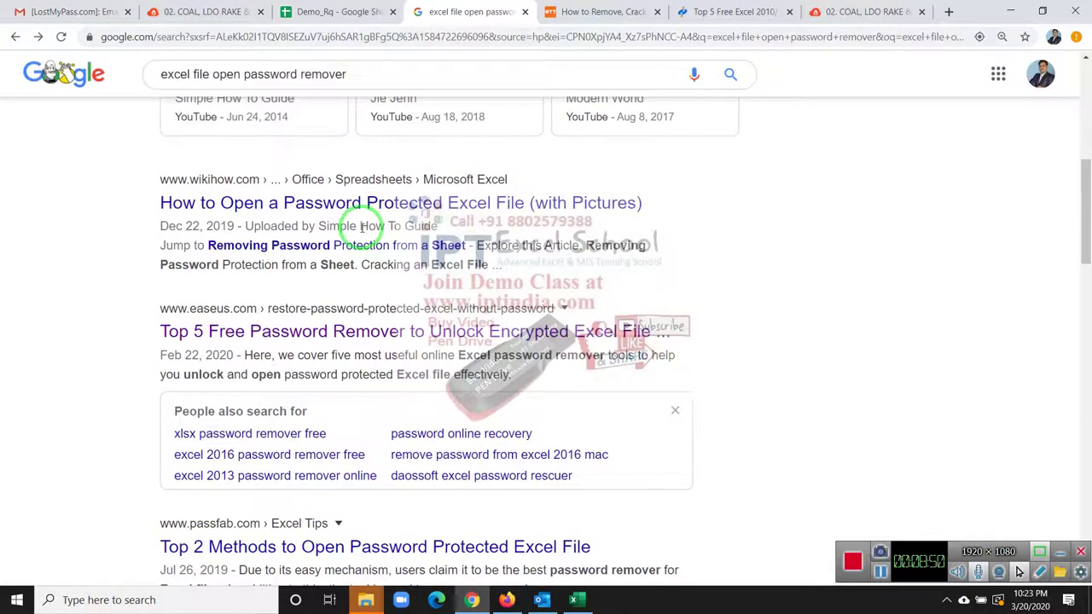
scroll(362, 227, up, 3)
scroll(383, 170, up, 3)
Step: Search 'excel file open password remover free' and open the freewordexcelpassword.com result in a new tab
click(415, 98)
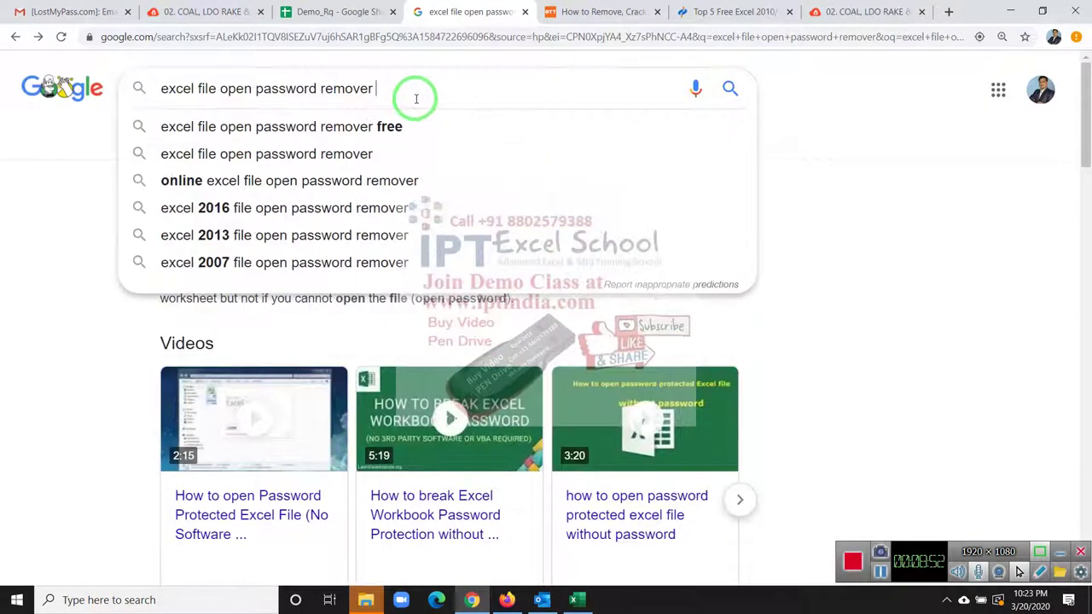
text(free)
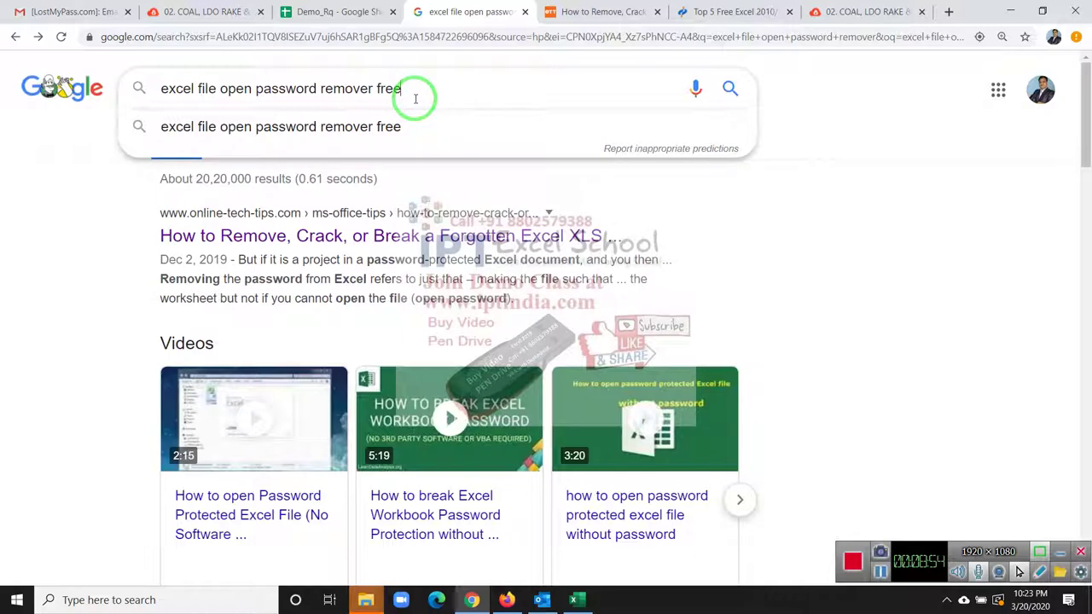
key(Return)
scroll(546, 327, down, 3)
scroll(546, 327, down, 1)
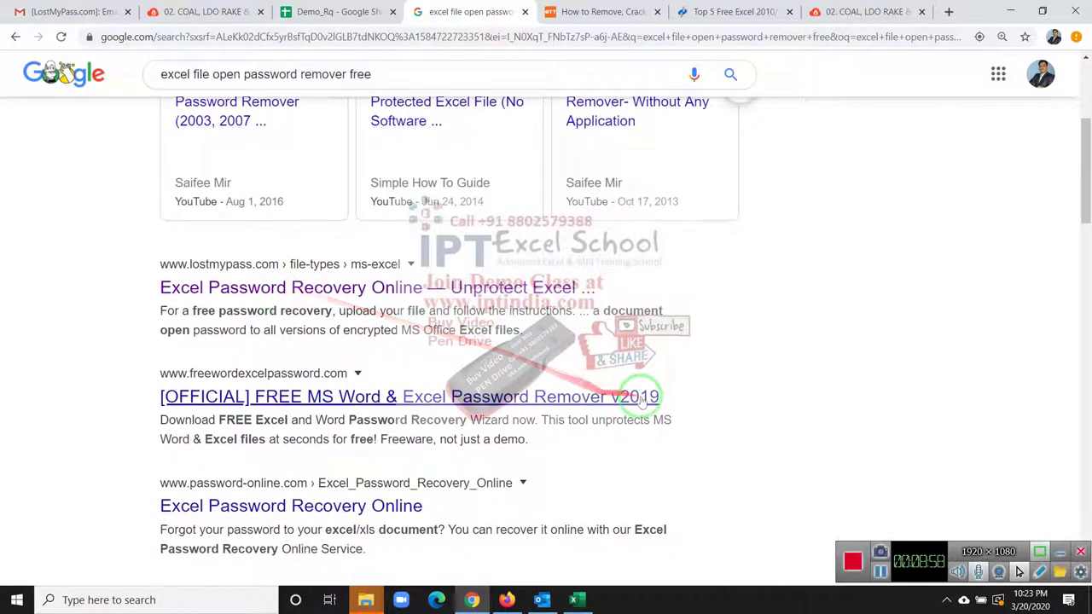
scroll(641, 399, down, 1)
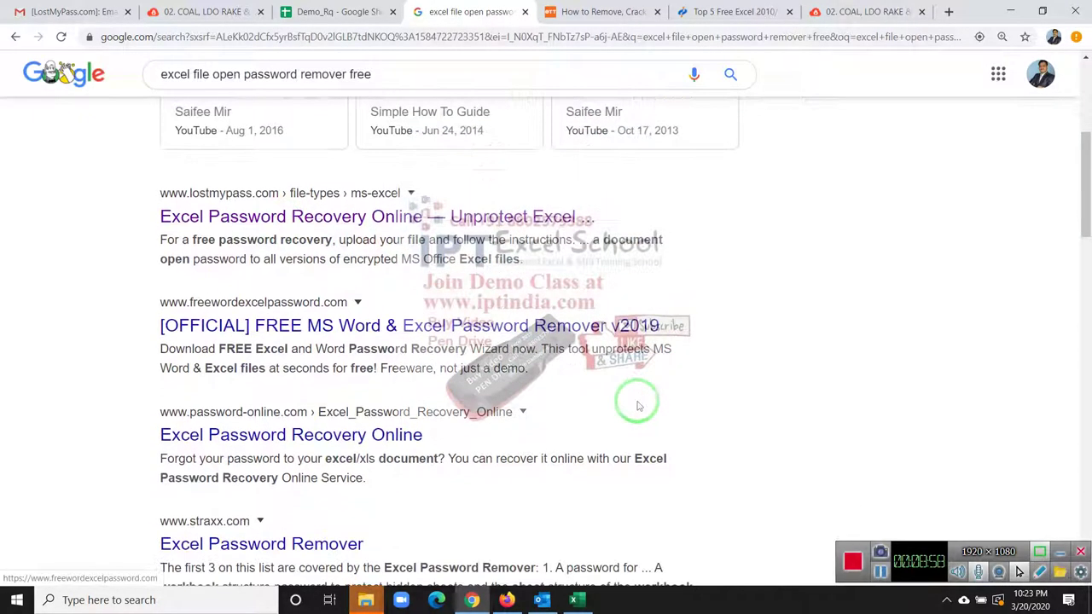
right_click(313, 333)
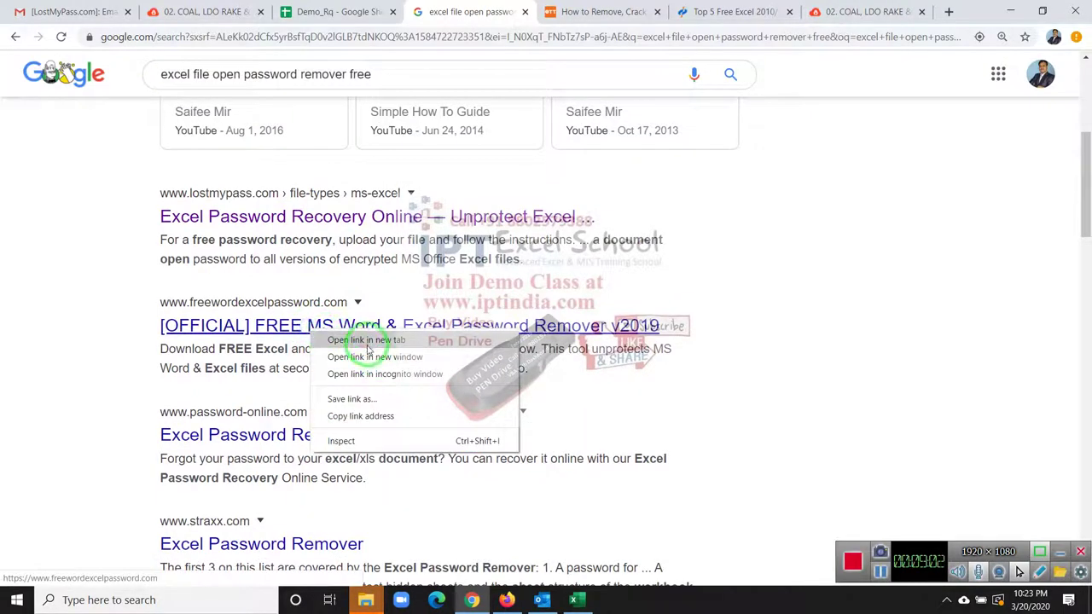
click(366, 344)
Step: Close the VBA and EaseUS article tabs and view the free Word & Excel remover site
click(612, 13)
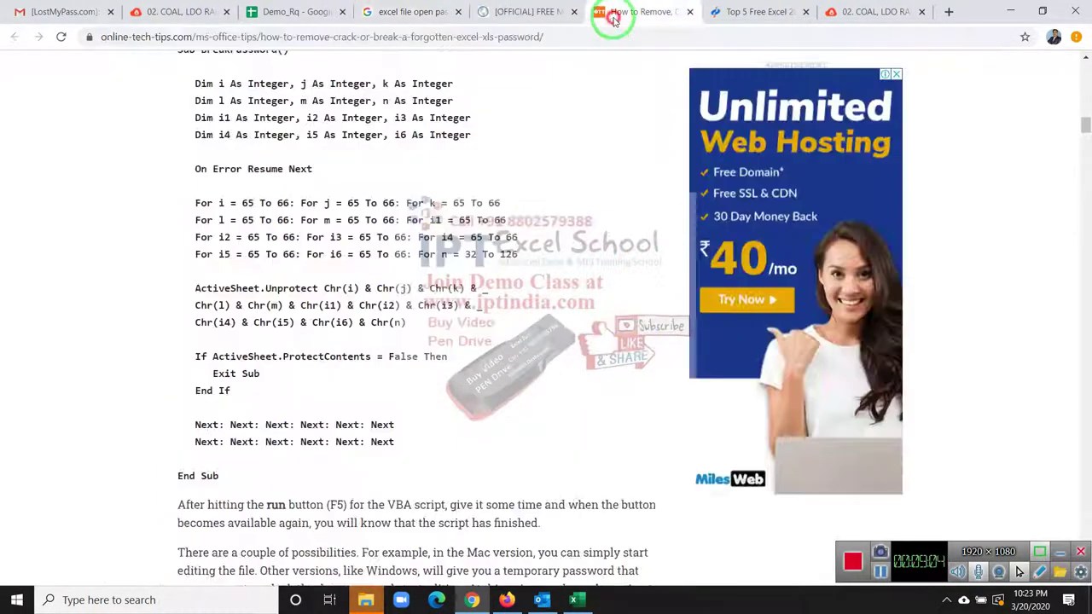
click(691, 12)
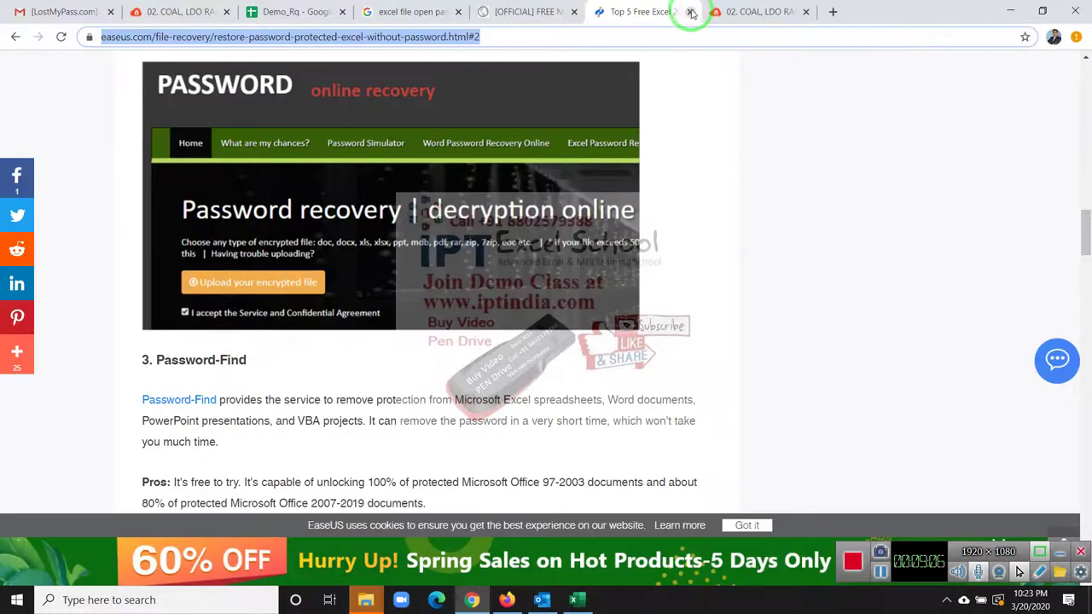
click(690, 12)
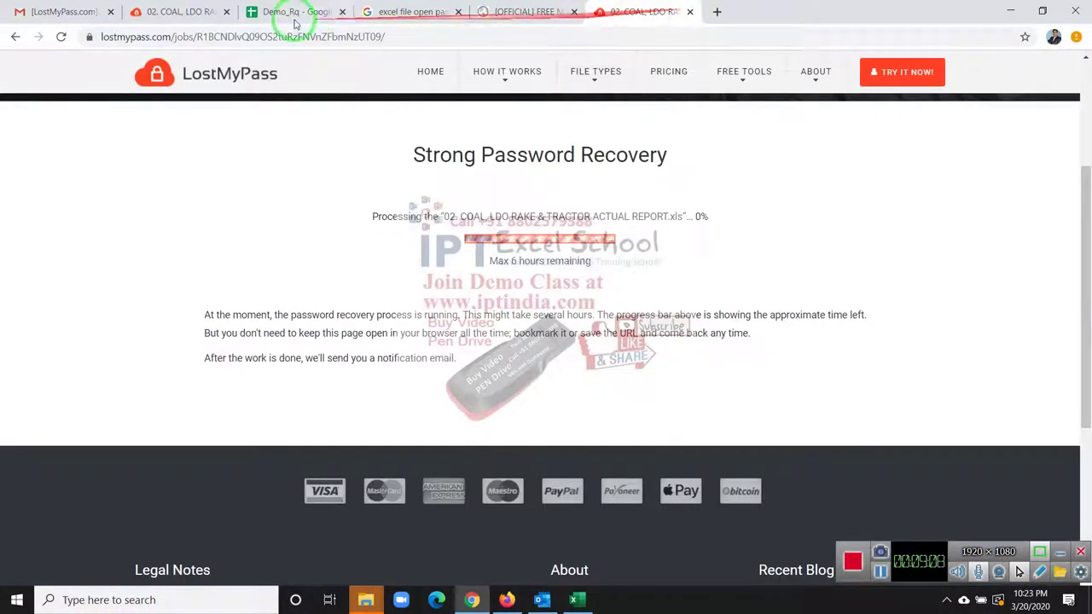
click(175, 12)
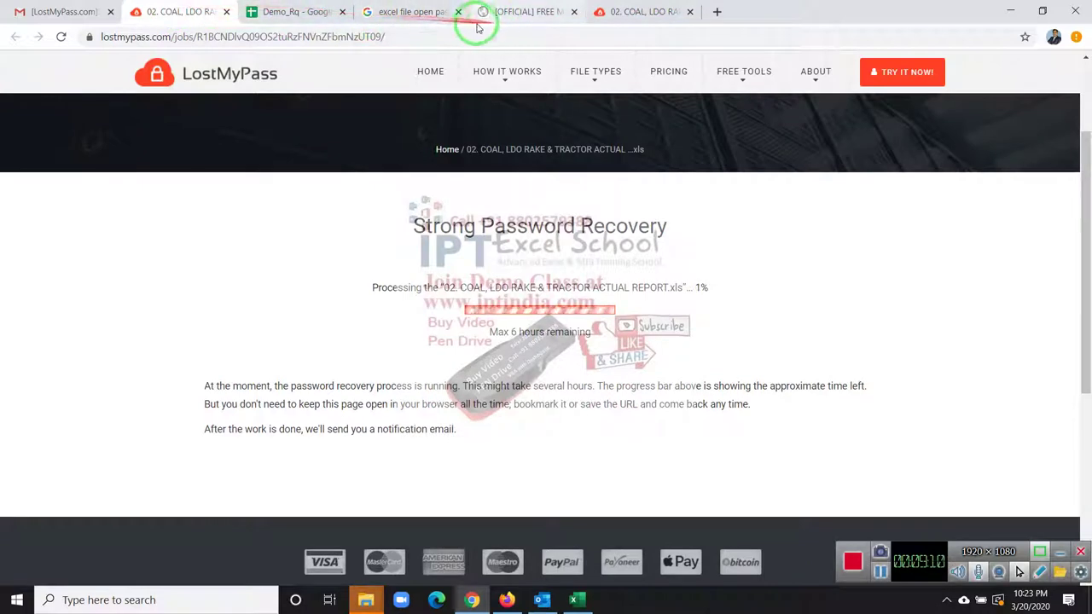
drag(545, 84, 602, 210)
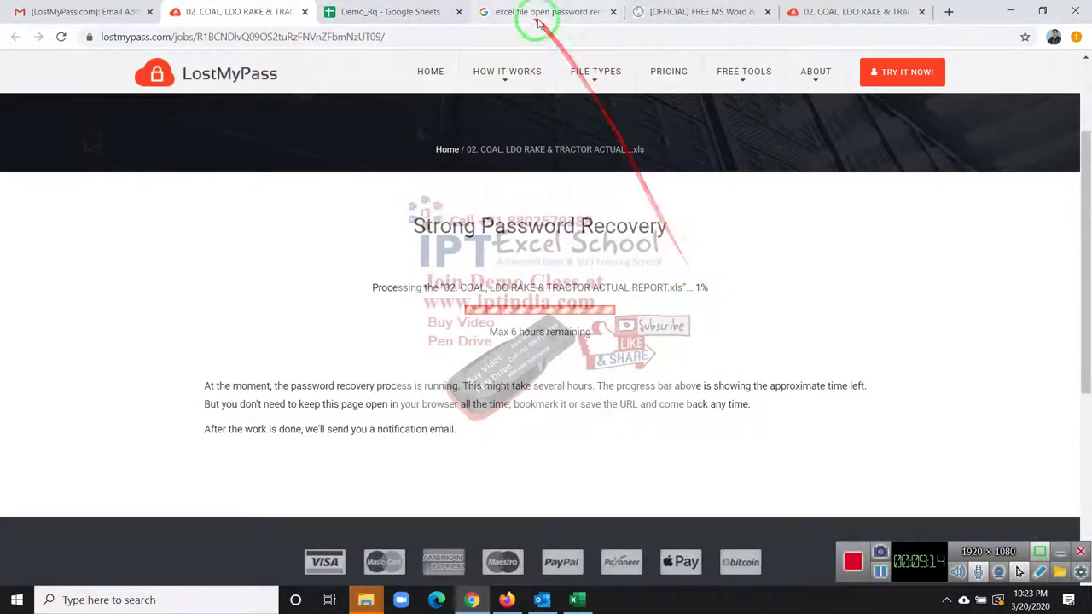
click(691, 12)
drag(691, 13, 707, 402)
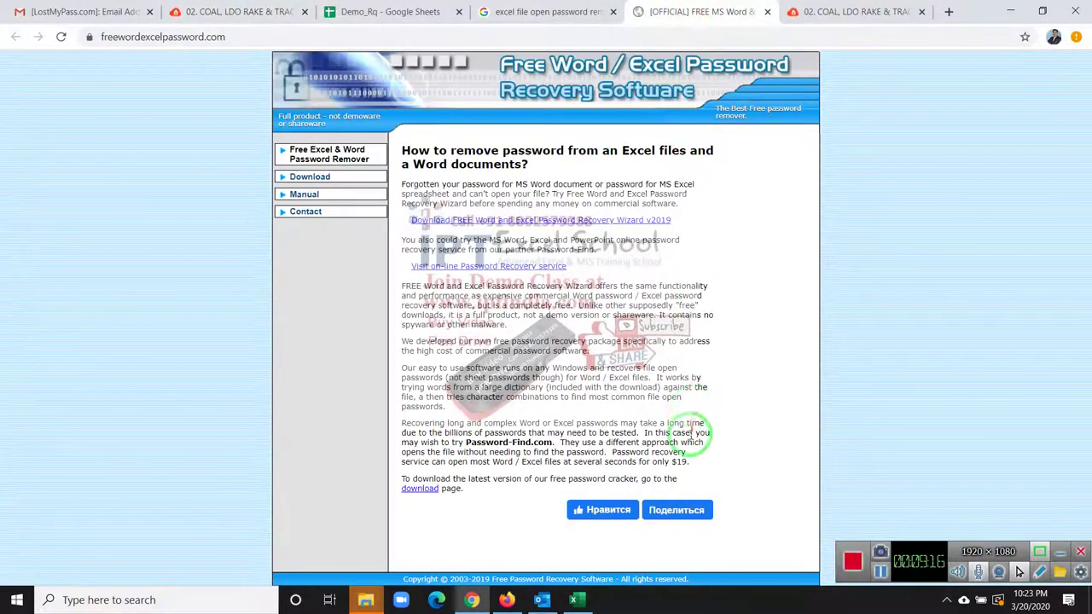
Step: From the Free Word/Excel Password Recovery site, open the service.password-find.com online Excel recovery page
drag(673, 412, 129, 165)
drag(282, 149, 323, 149)
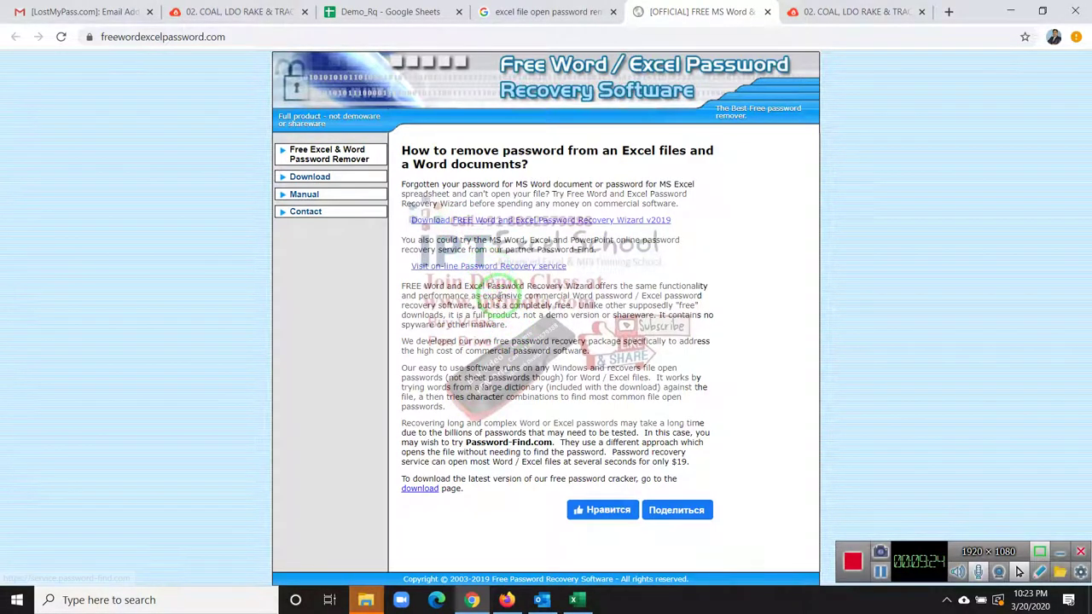
click(494, 268)
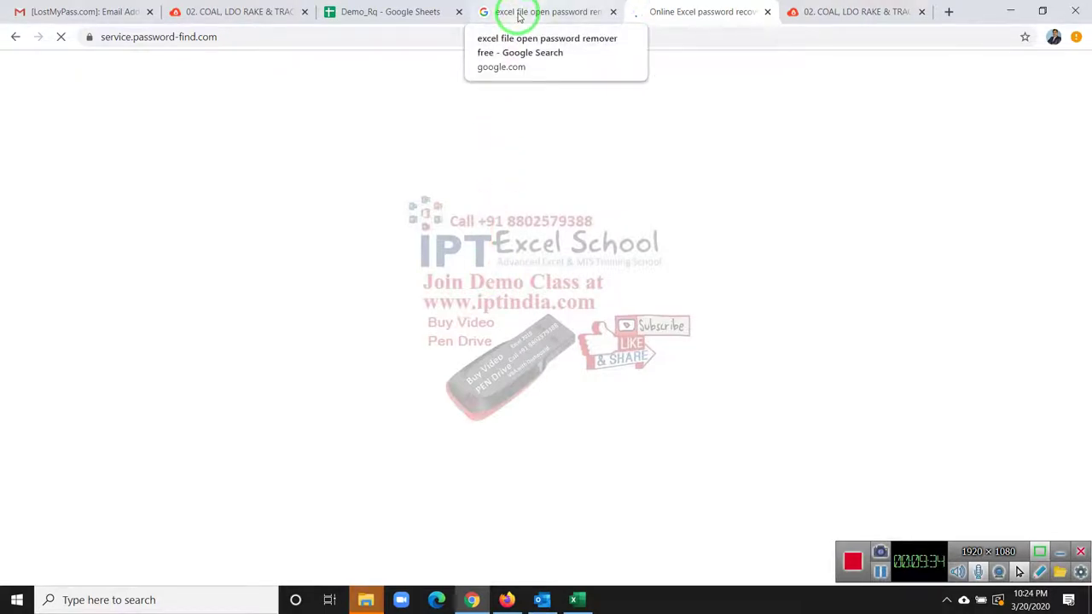
click(518, 17)
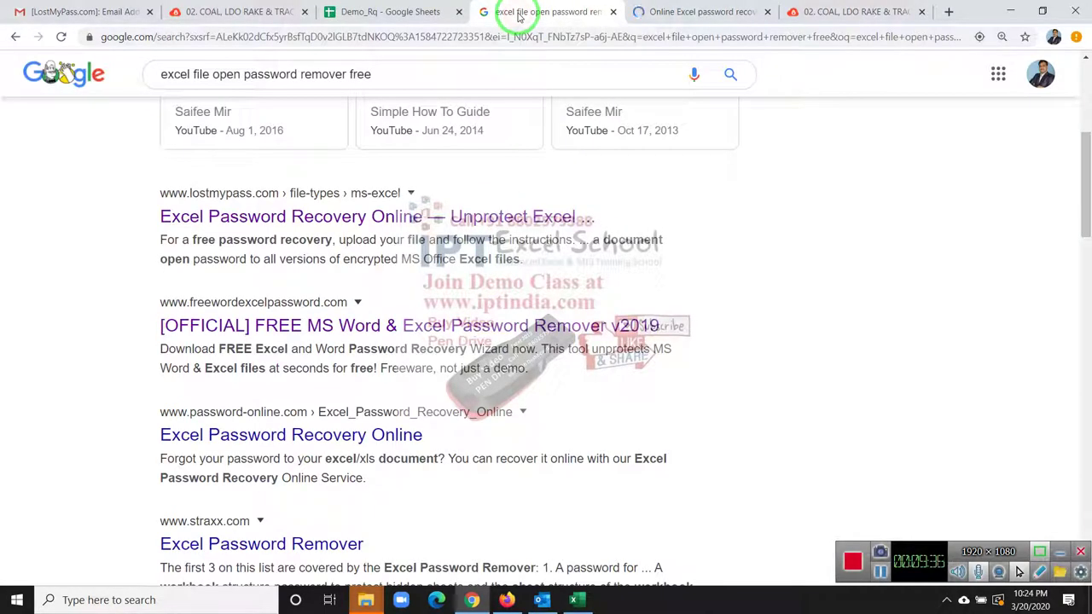
click(888, 578)
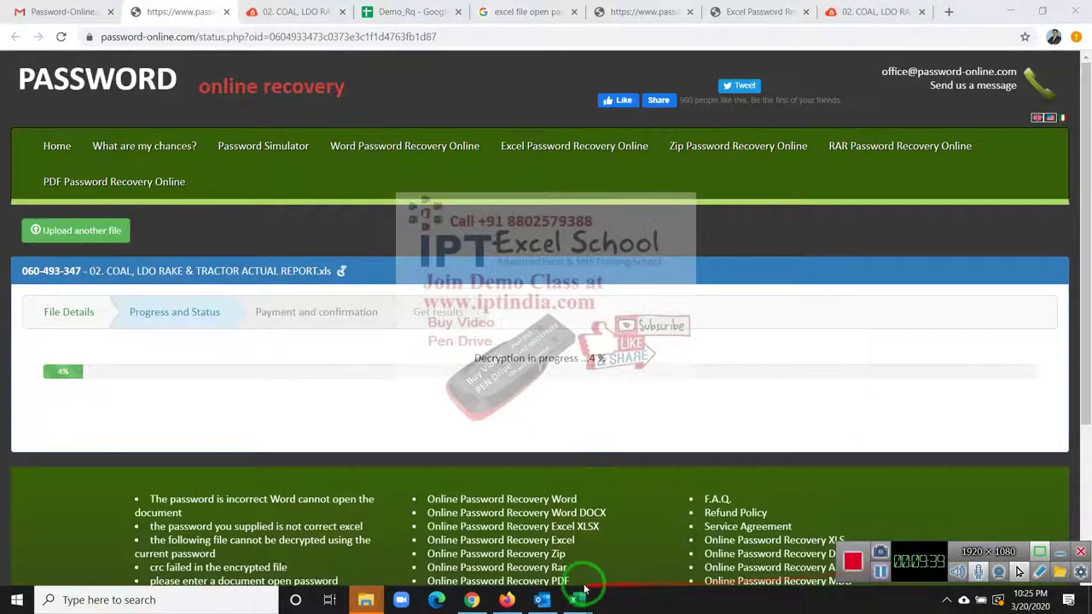
Step: Go back from password-online.com's thank-you page to the Excel password recovery online page
drag(585, 584, 439, 103)
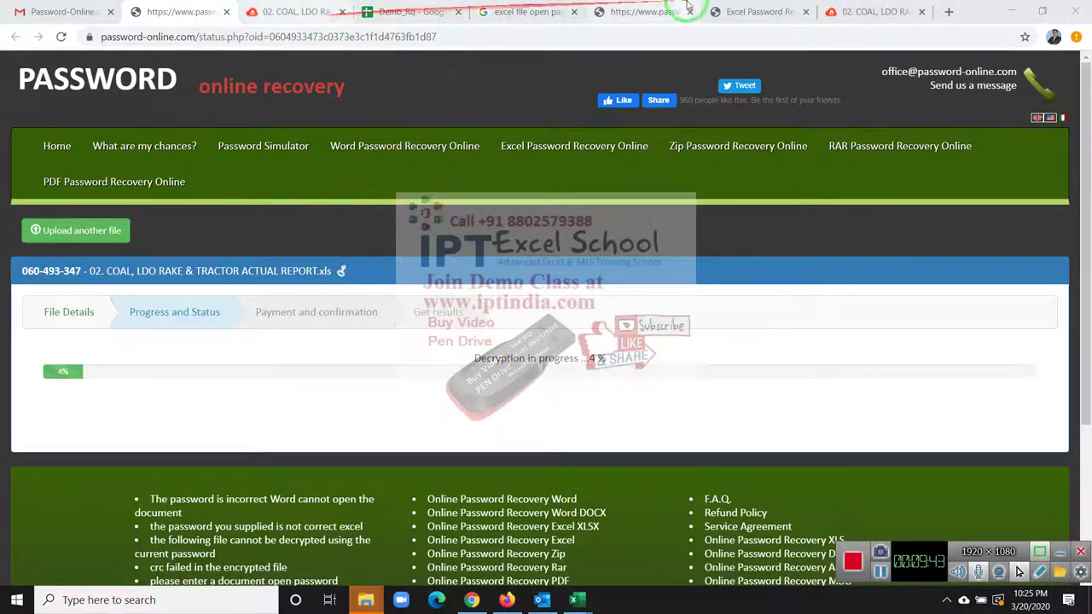
click(755, 13)
click(650, 13)
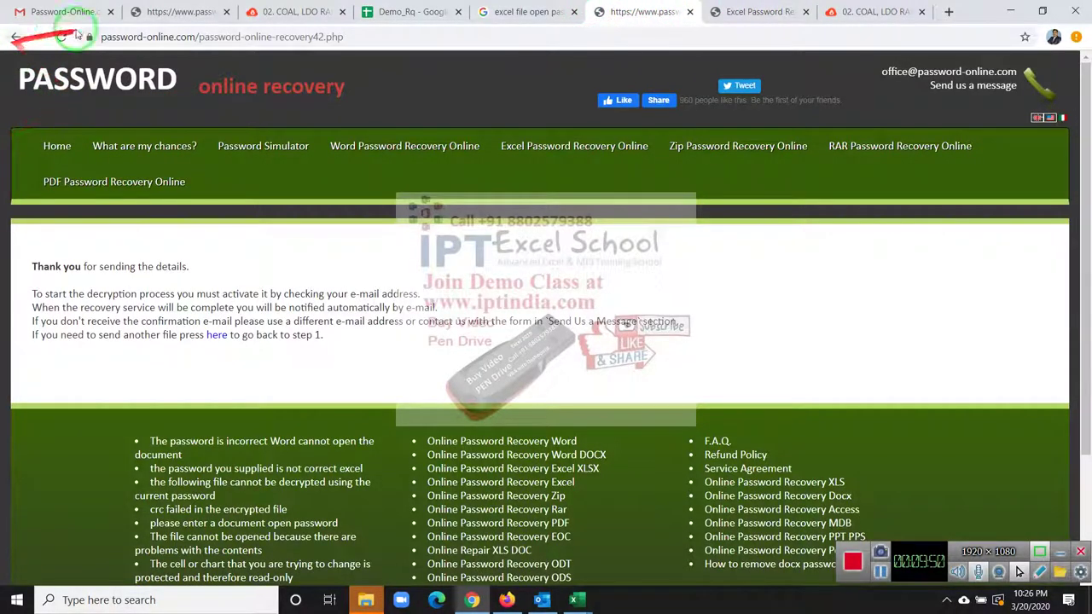
click(14, 37)
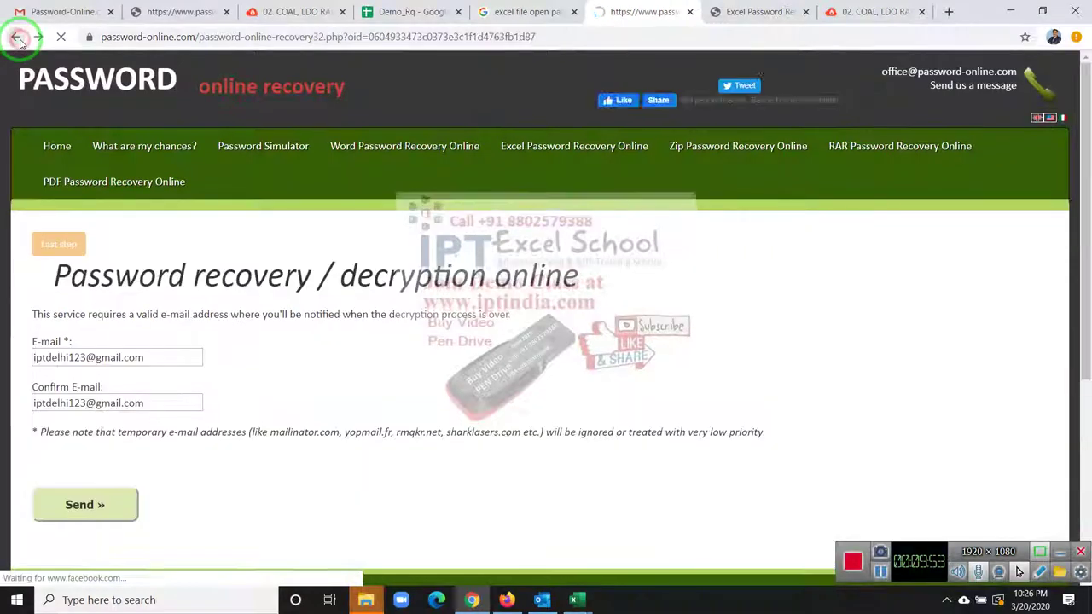
click(14, 38)
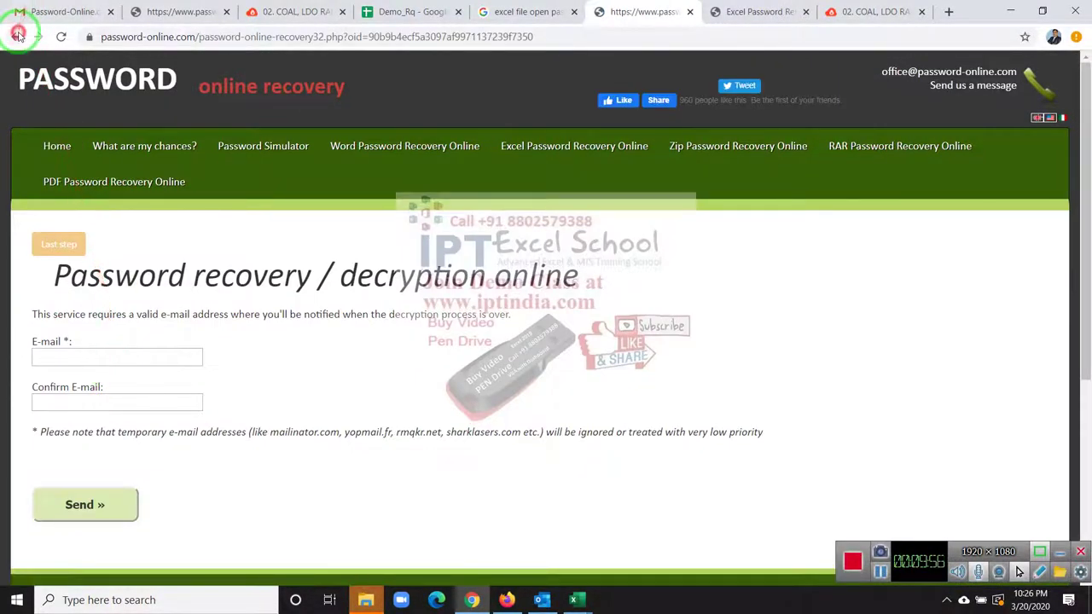
click(17, 37)
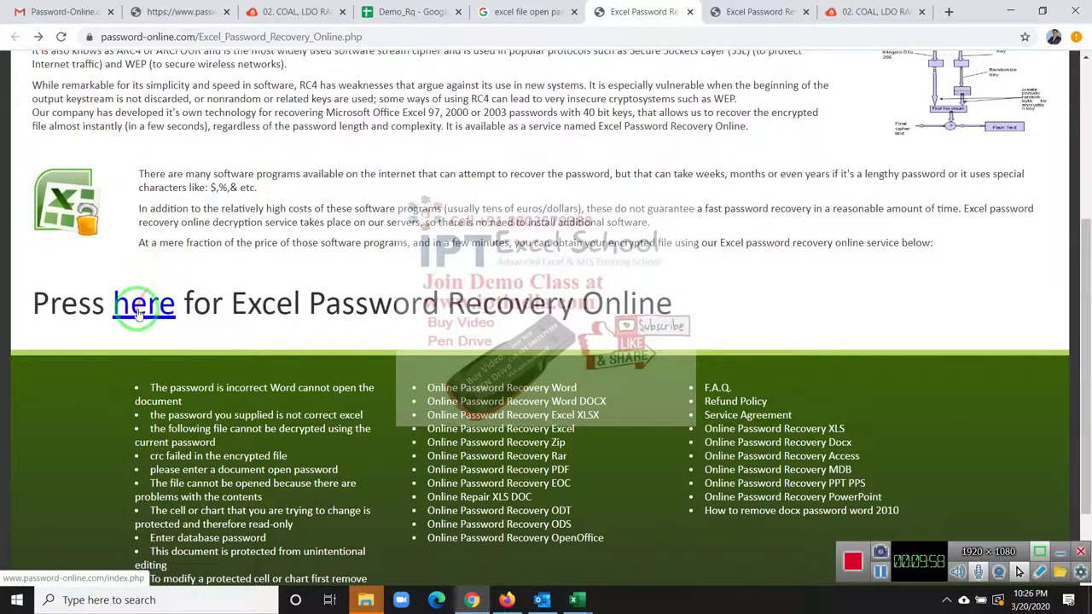
Step: Reach Password-Online.com's home upload page offering 10-Euro encrypted-file recovery
drag(138, 313, 228, 76)
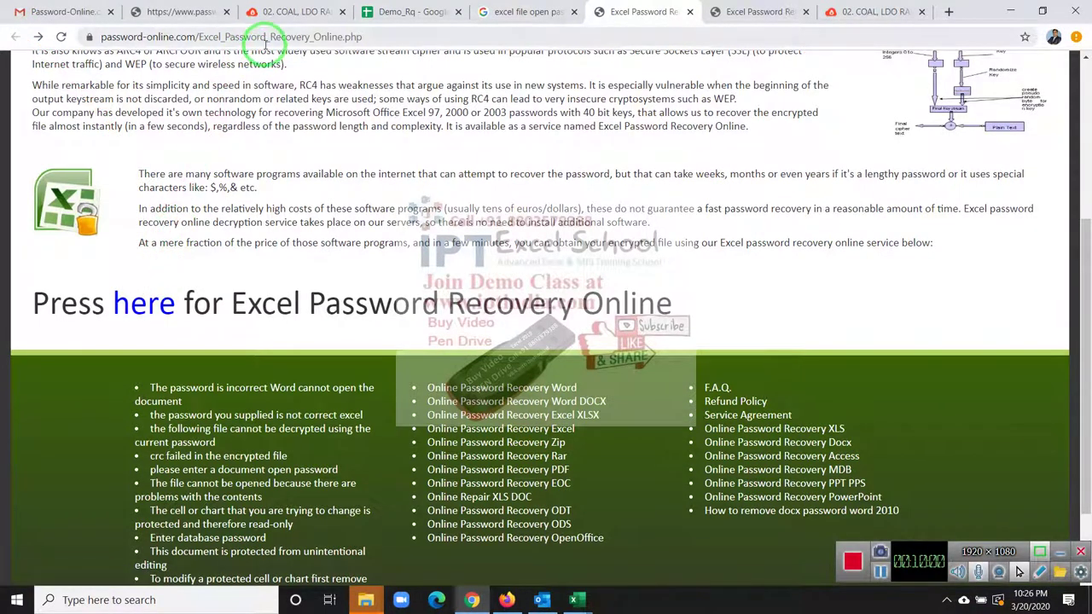
click(145, 307)
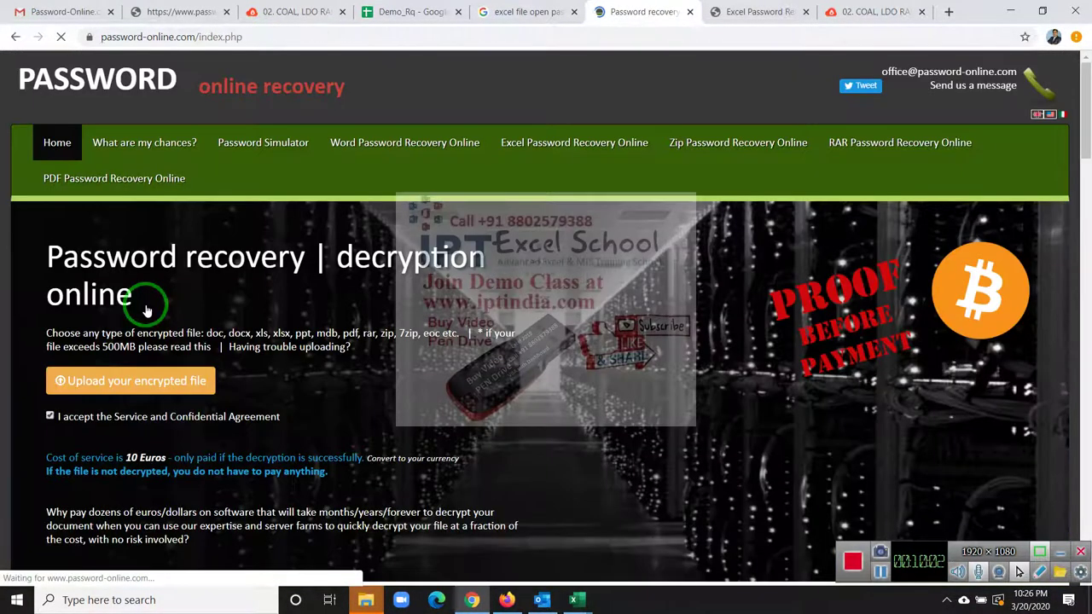
click(146, 418)
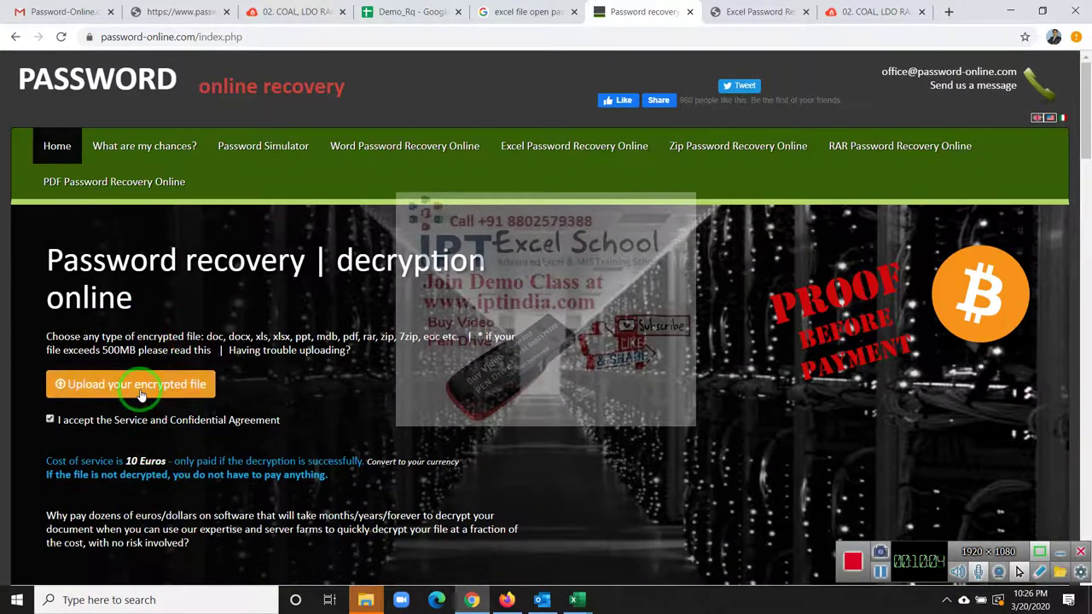
scroll(298, 431, down, 3)
scroll(297, 431, up, 2)
scroll(298, 431, up, 1)
drag(298, 426, 619, 119)
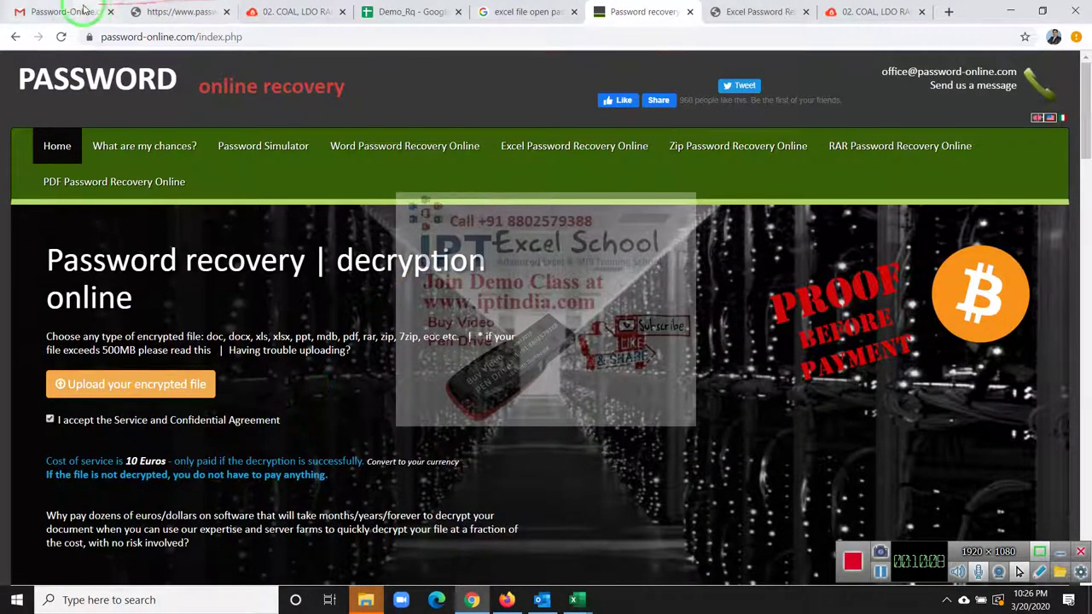
click(73, 11)
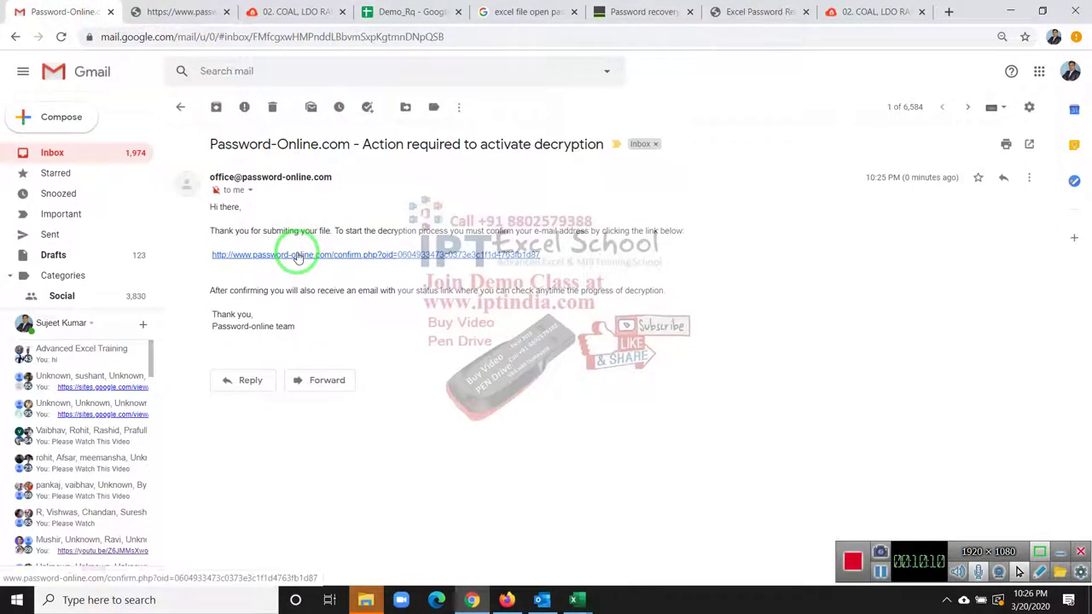
Step: Confirm password-online decryption is at 4%, then view straxx.com's Excel Password Remover page
click(175, 12)
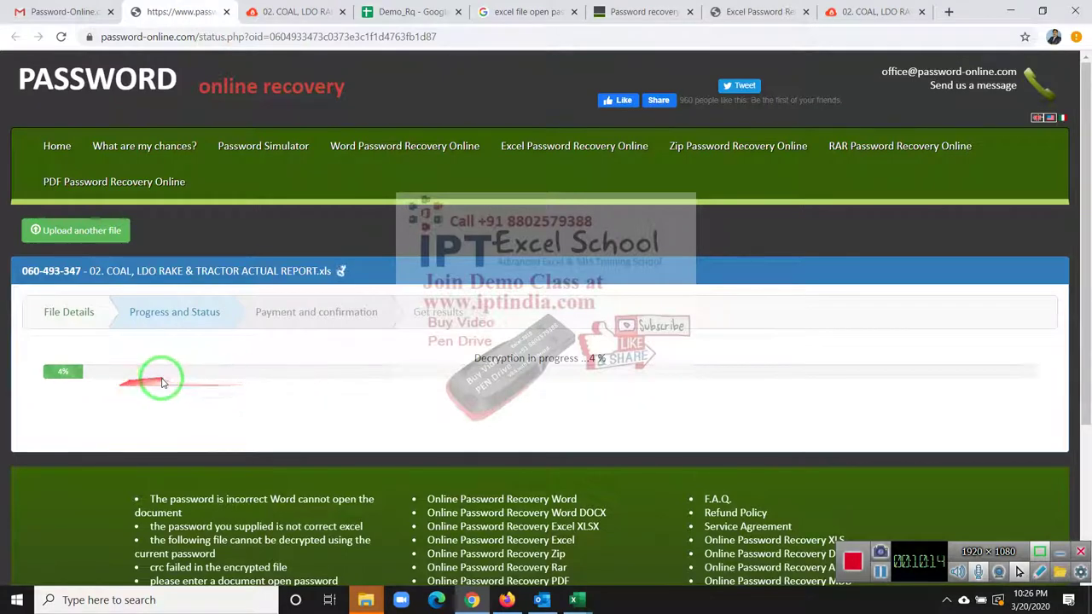
click(765, 10)
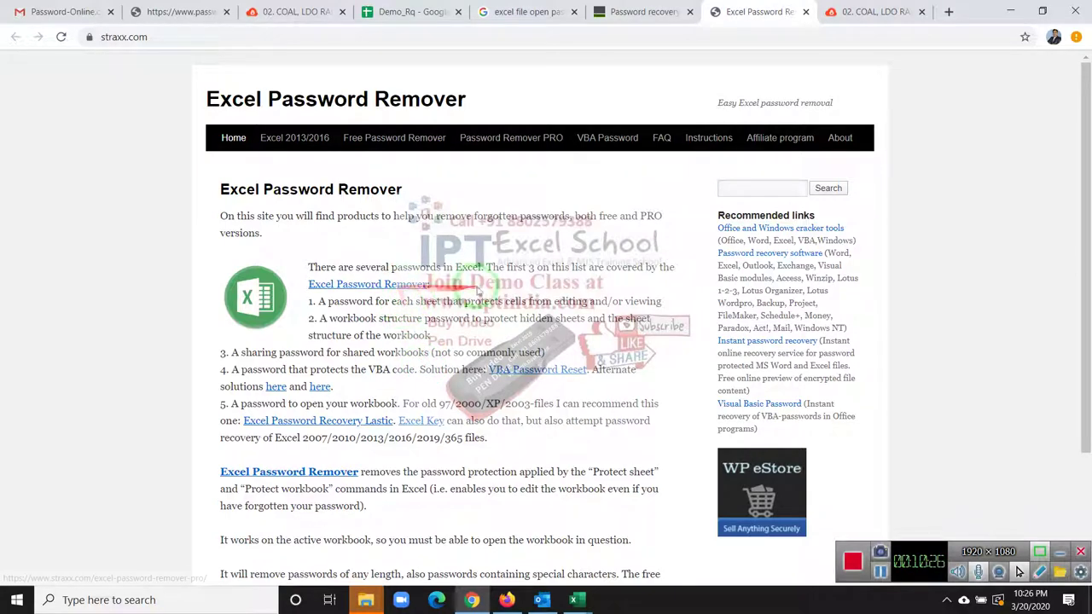
Step: Read straxx.com's five Excel password types and open the Excel Password Recovery Lastic tool under item 5
scroll(477, 307, down, 2)
scroll(502, 305, up, 1)
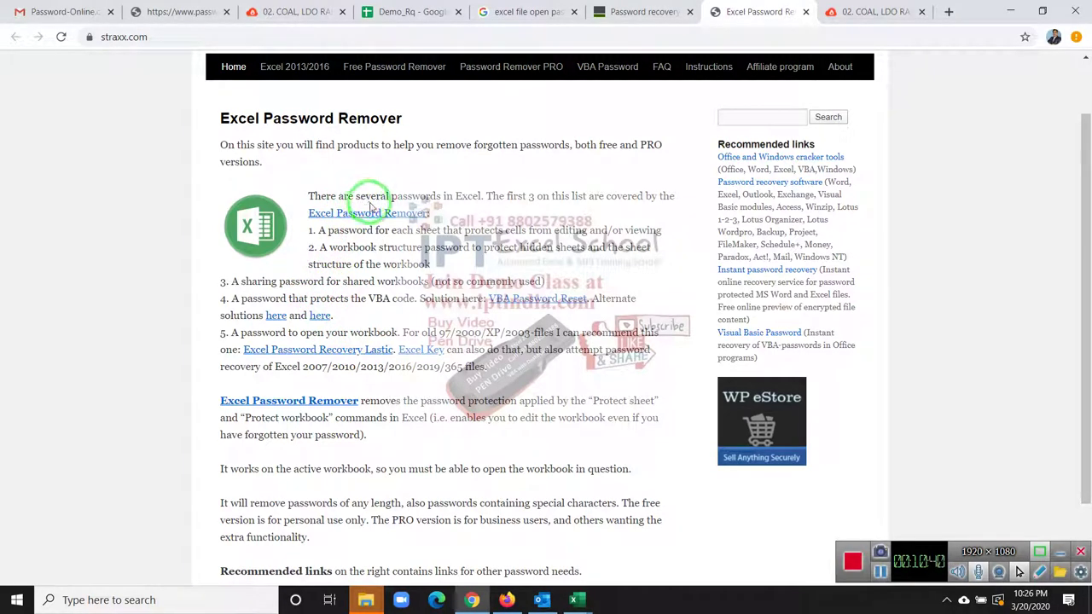
drag(595, 198, 652, 210)
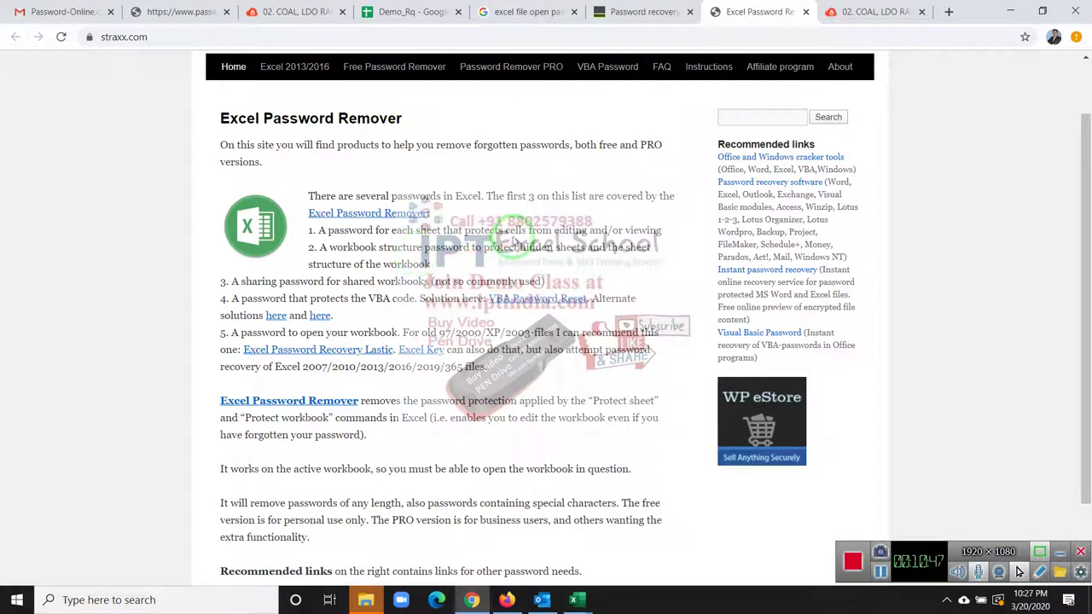
click(376, 232)
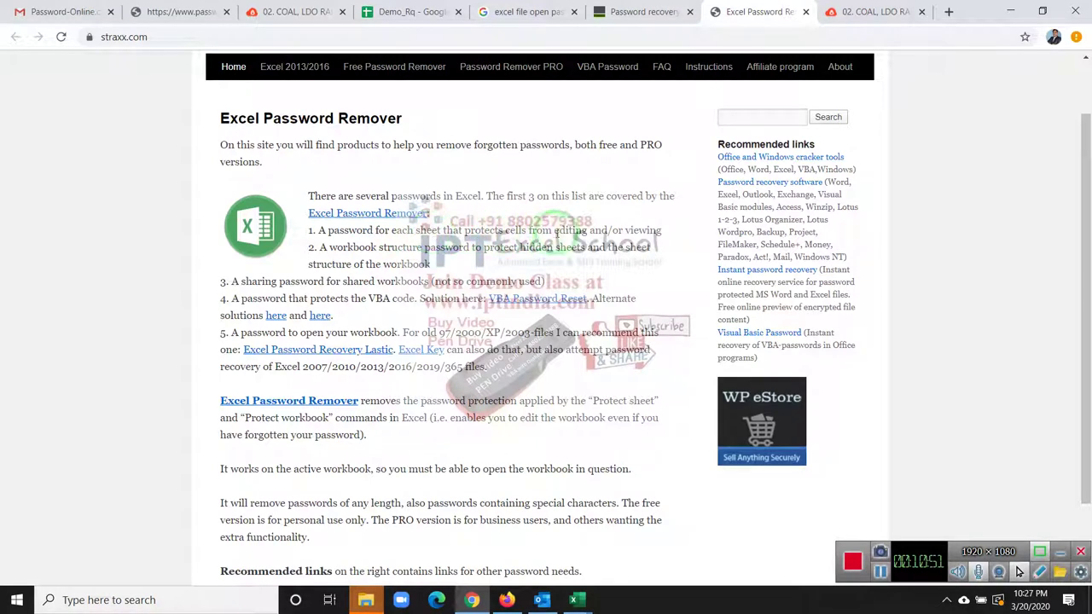
click(403, 259)
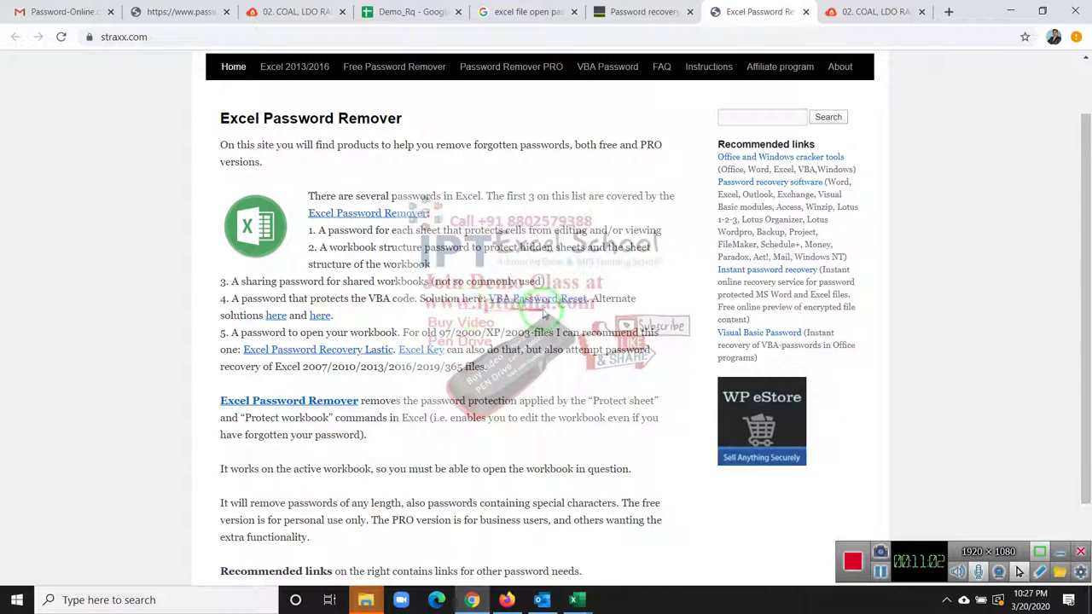
click(303, 357)
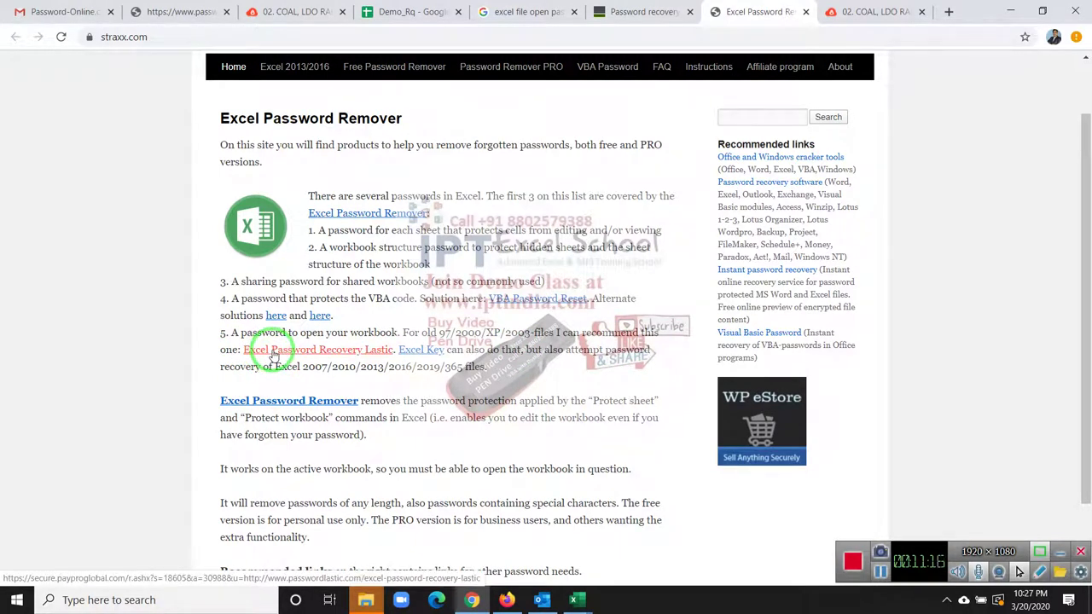
click(274, 352)
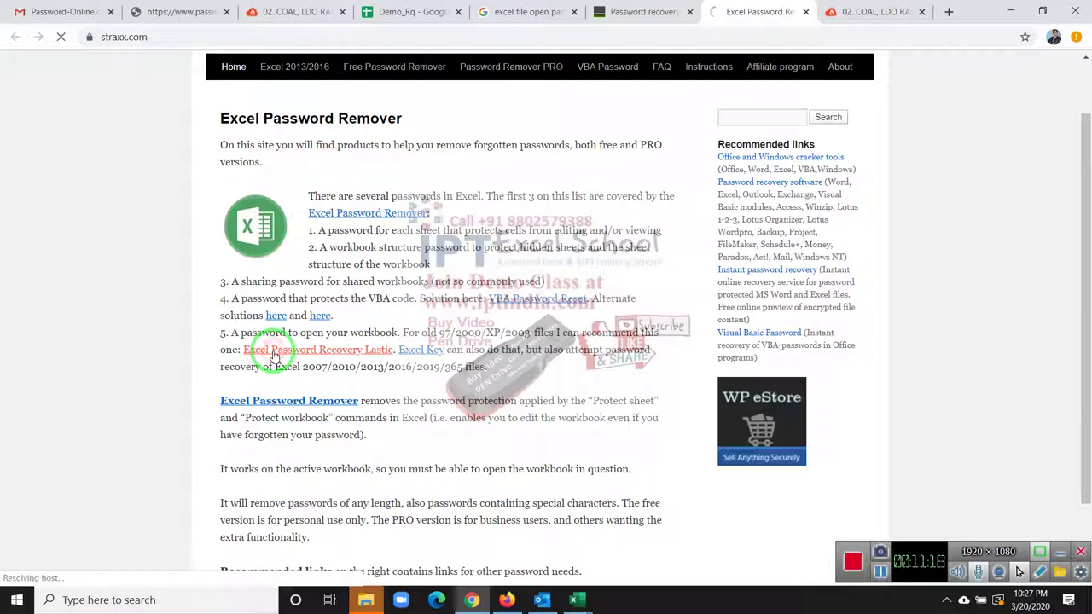
scroll(294, 367, down, 2)
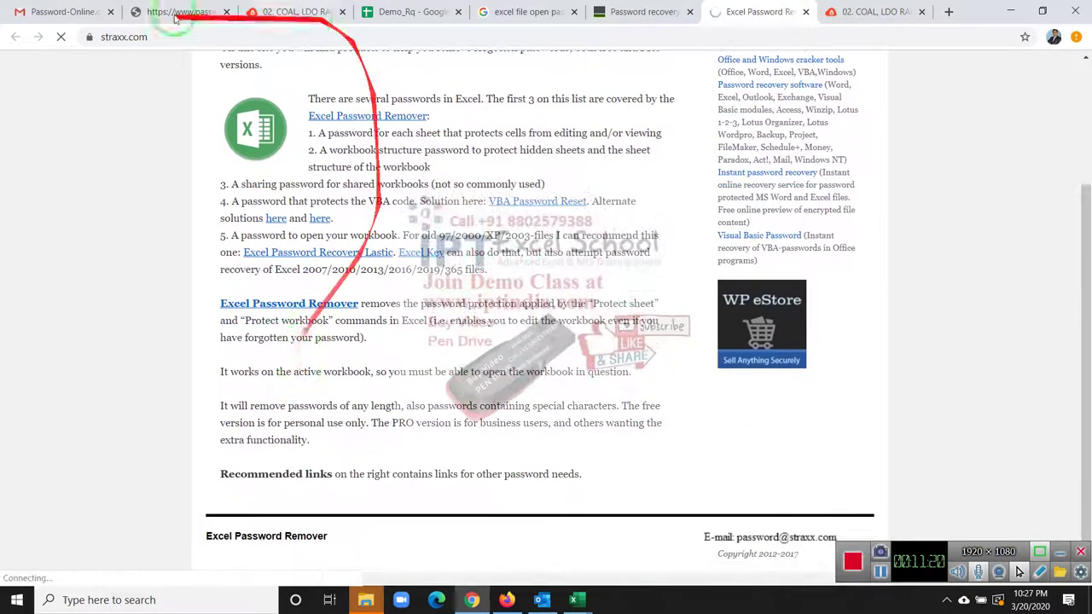
click(175, 13)
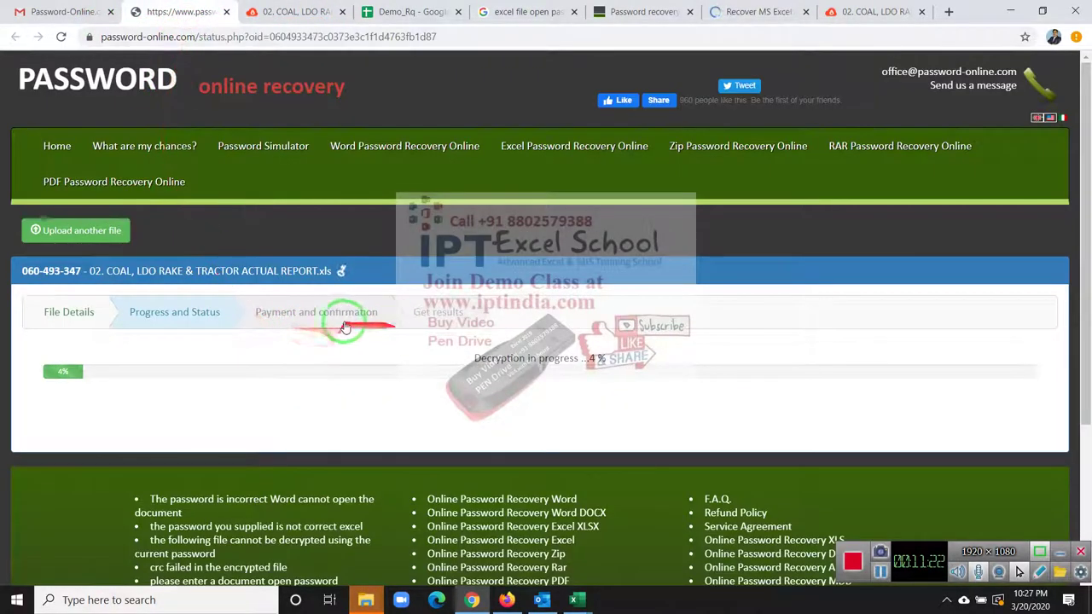
Step: Check the LostMyPass and password-online decryption progress tabs
click(288, 17)
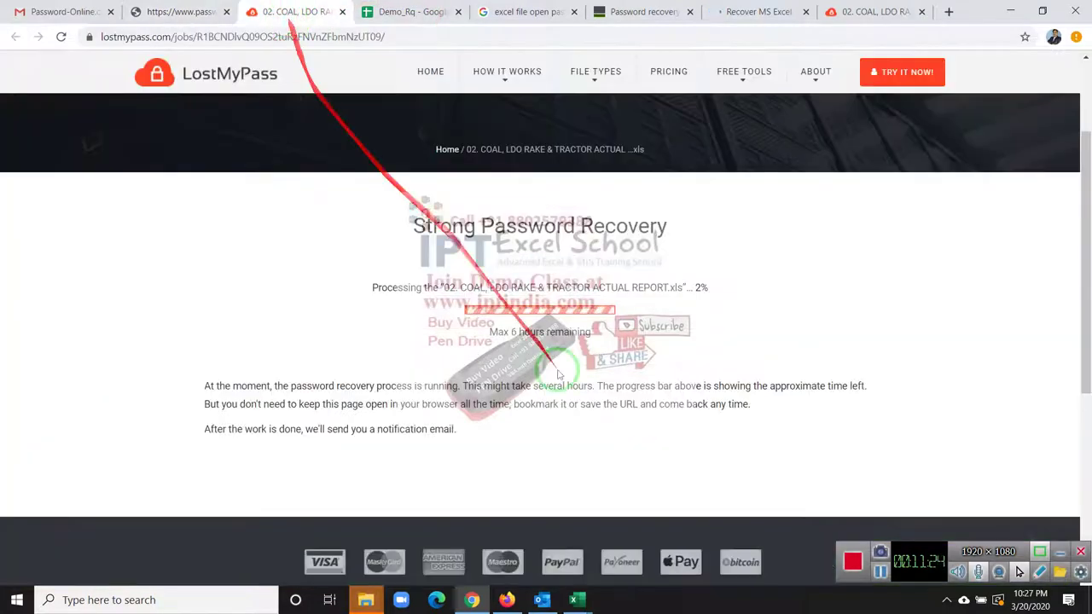
click(178, 13)
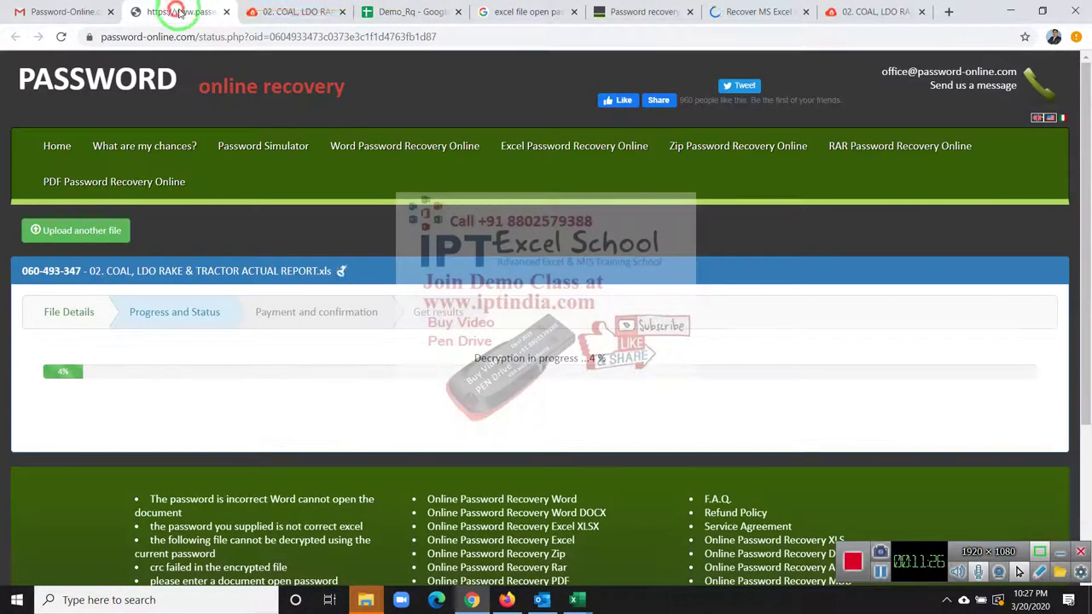
mouse_move(758, 30)
mouse_down()
mouse_move(780, 462)
mouse_move(877, 568)
mouse_up()
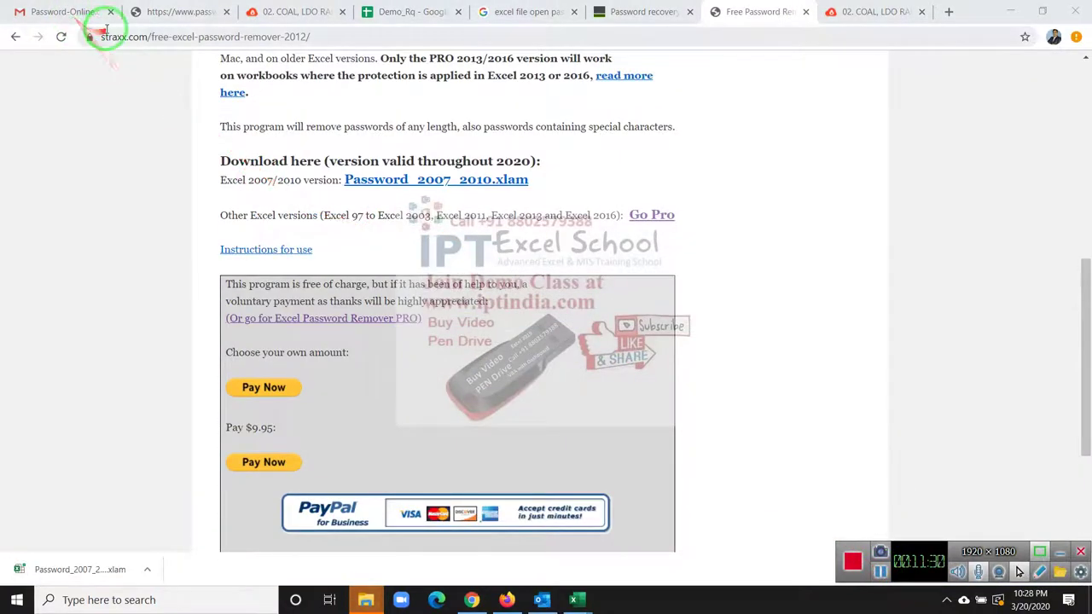
Step: On the free remover page, open the downloaded Password_2007_2010.xlam add-in from the download bar
click(108, 36)
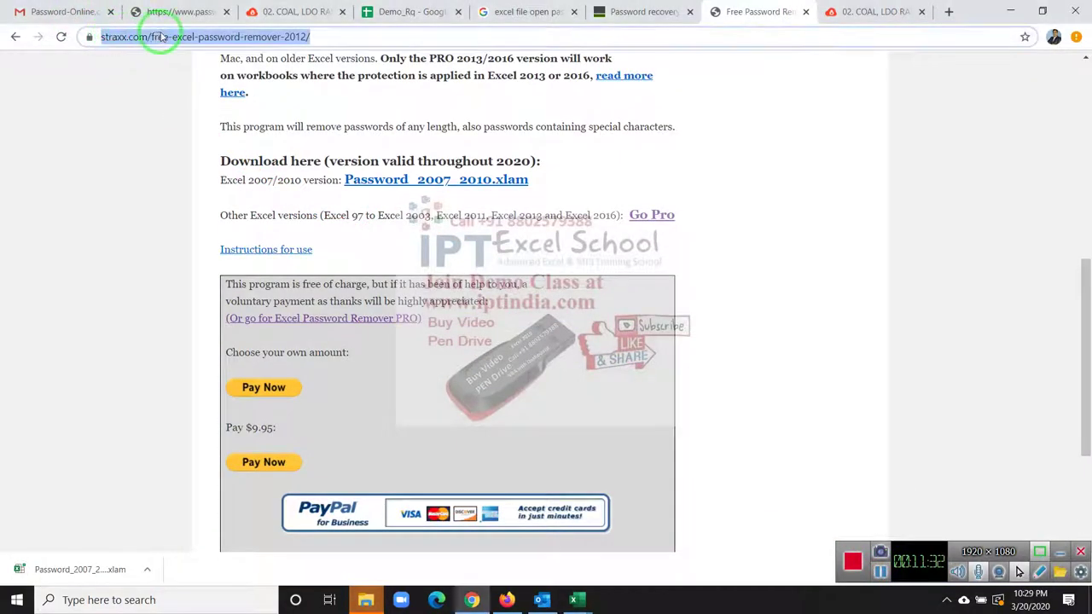
scroll(275, 171, up, 9)
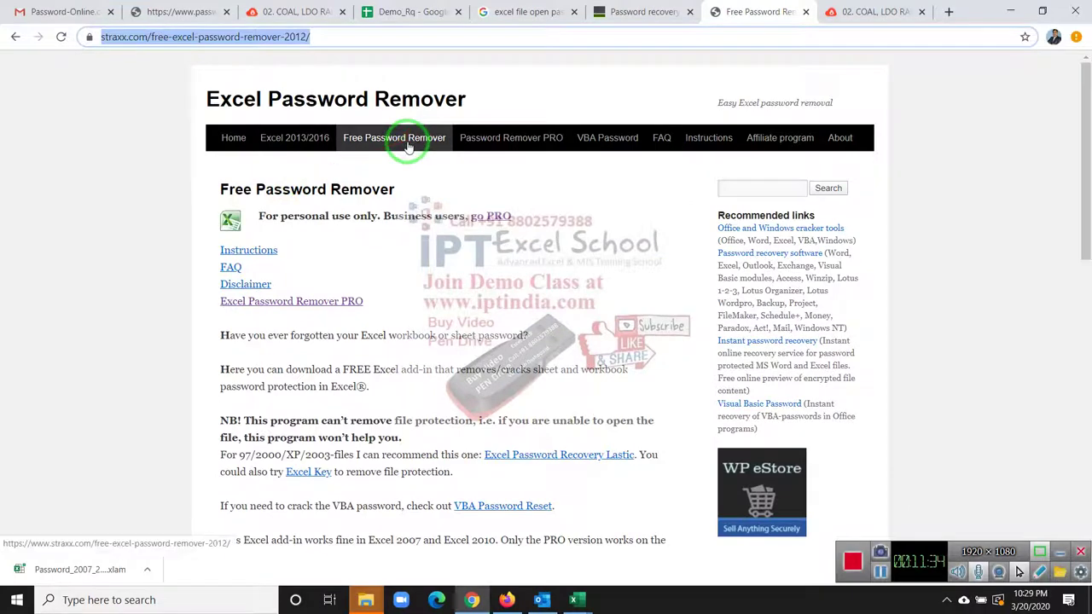
scroll(405, 139, down, 1)
scroll(402, 167, down, 3)
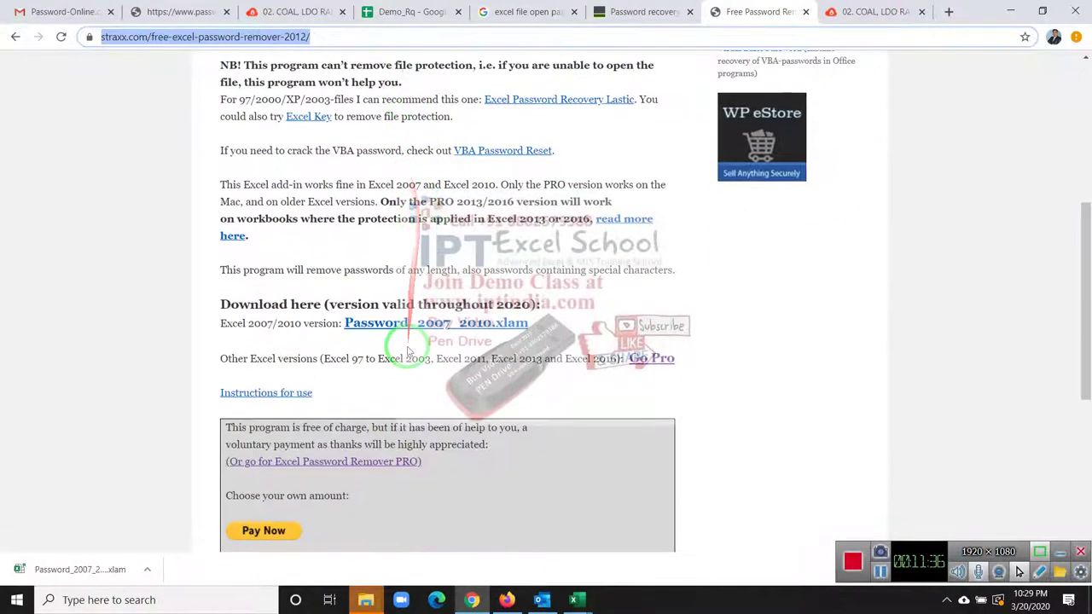
click(99, 577)
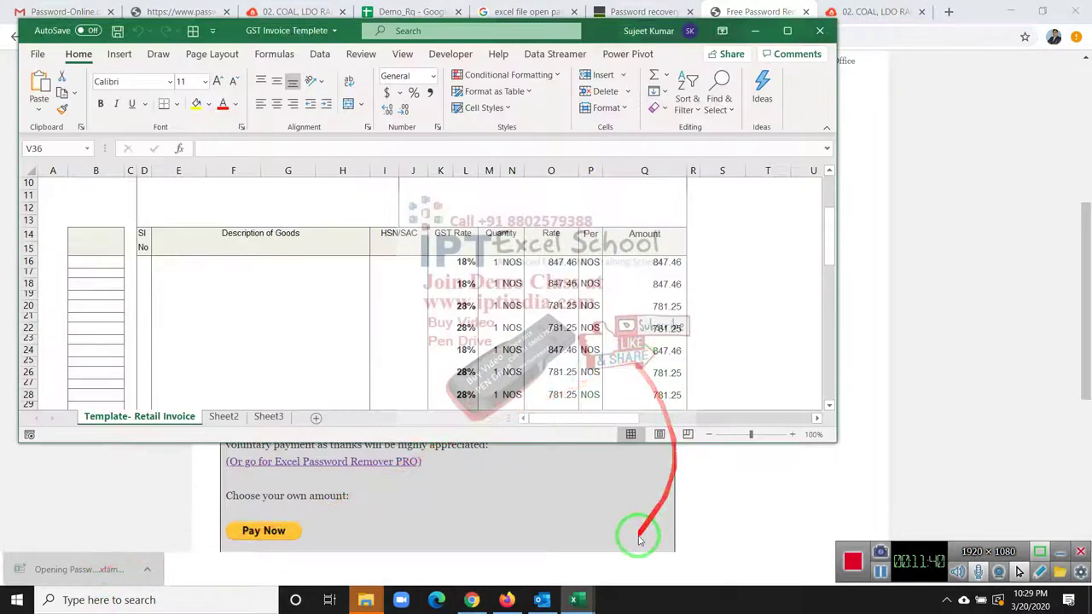
Step: Maximize the GST invoice workbook and switch to the empty Sheet2
click(515, 261)
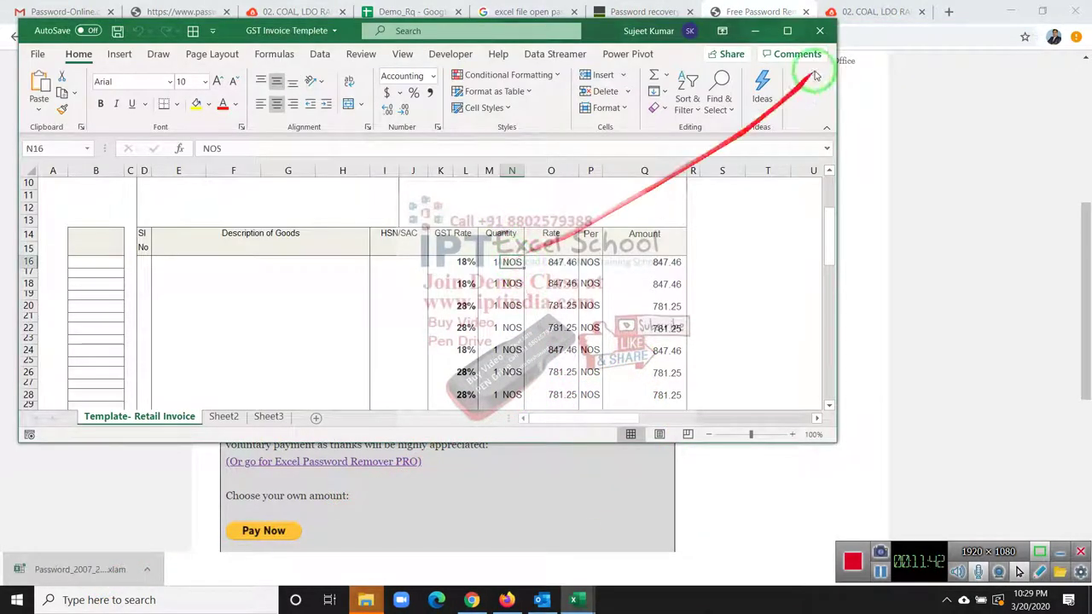
click(786, 31)
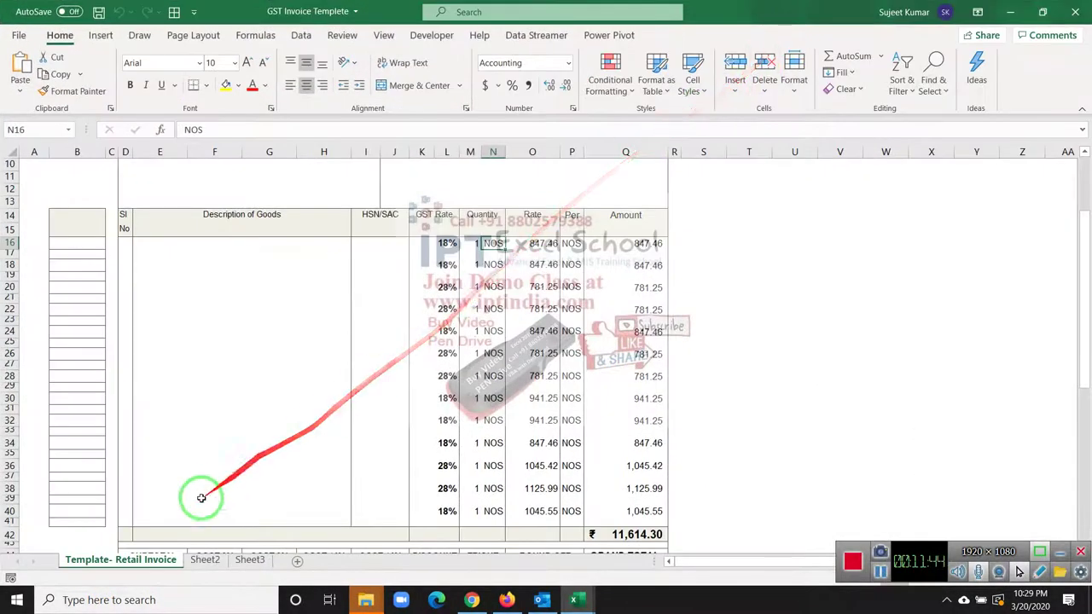
click(209, 560)
Step: Protect Sheet2 without a password, then remove that protection again
right_click(221, 561)
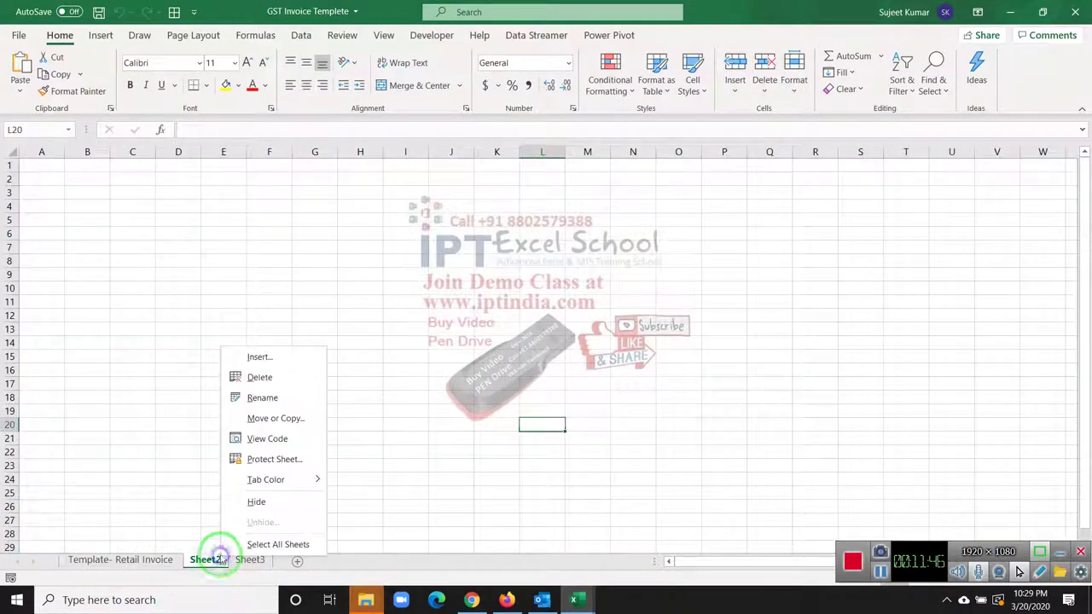
click(269, 460)
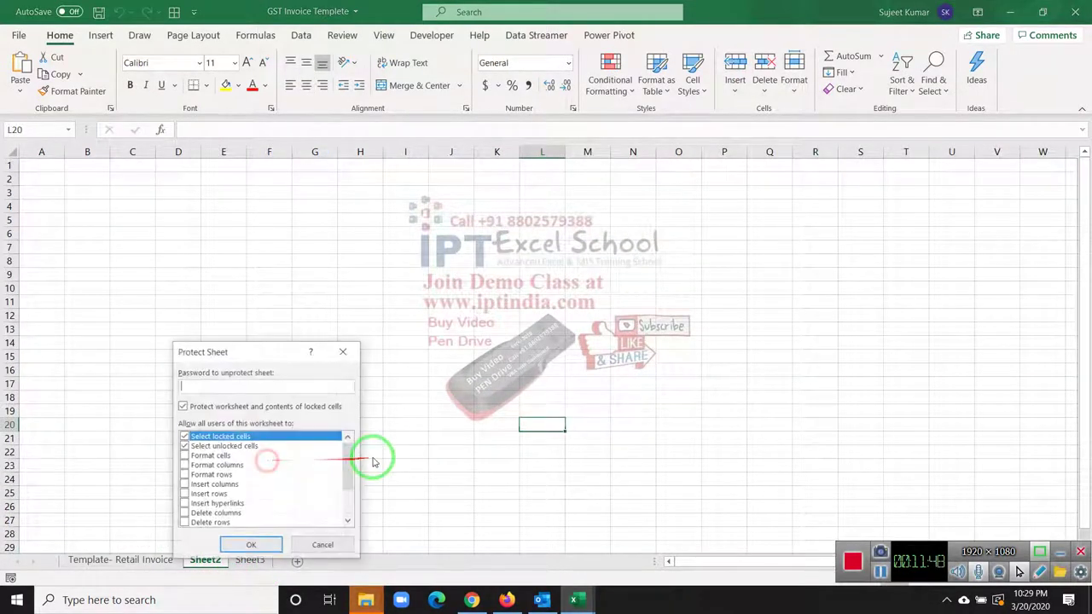
click(261, 542)
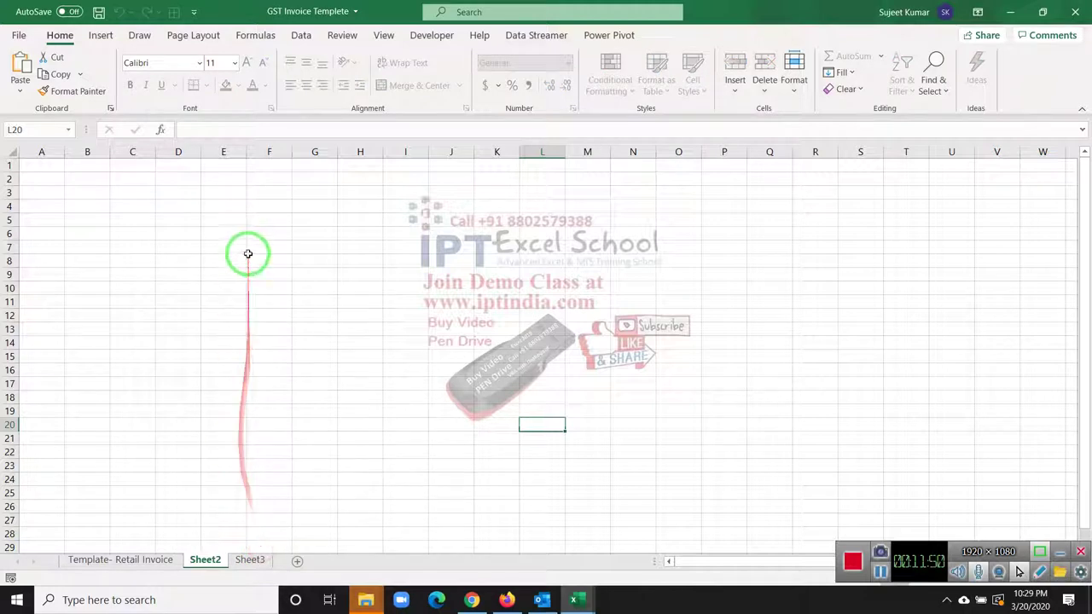
right_click(207, 559)
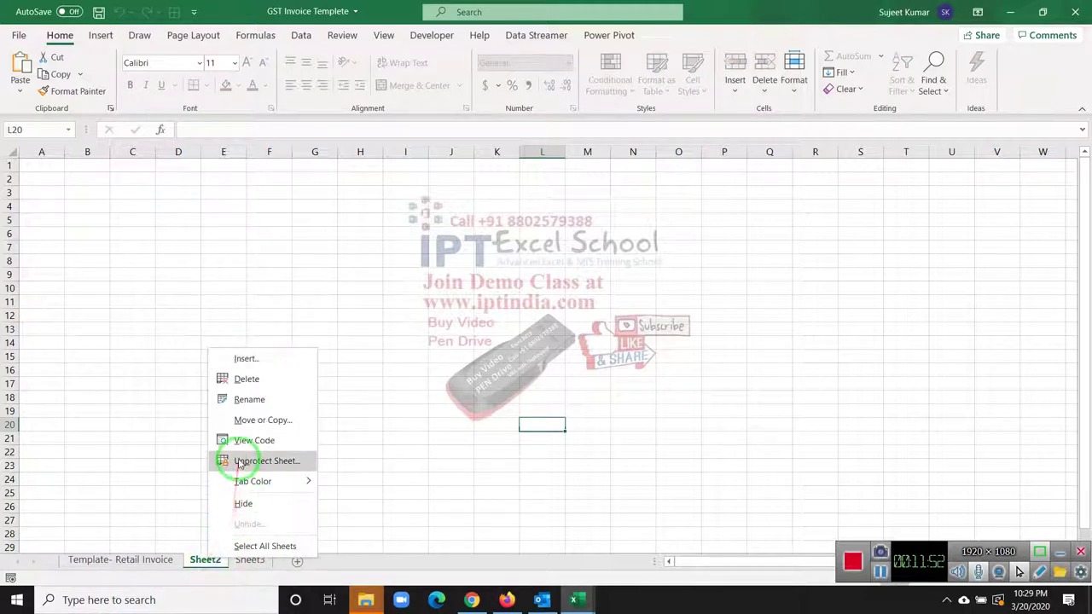
click(252, 461)
Step: Protect Sheet2 with a password, re-entering it to confirm
right_click(209, 560)
click(256, 462)
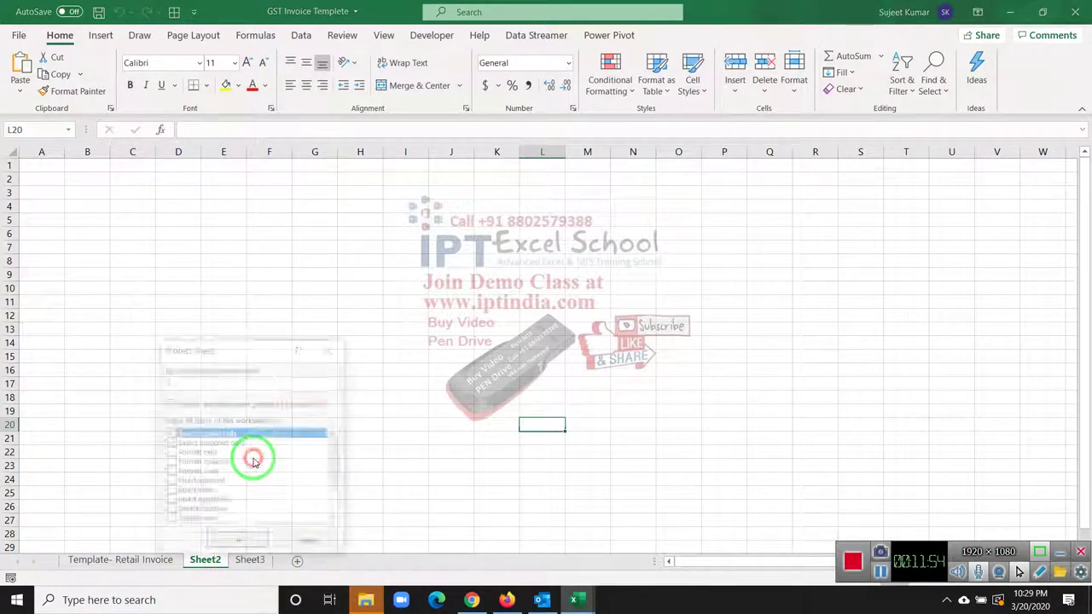
key(Return)
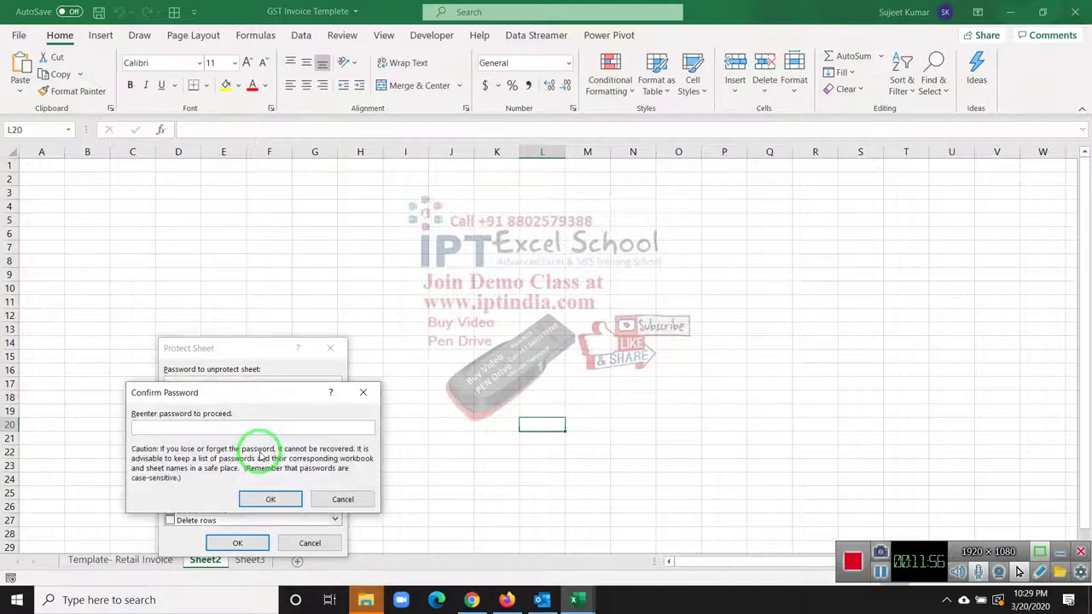
key(Return)
click(495, 220)
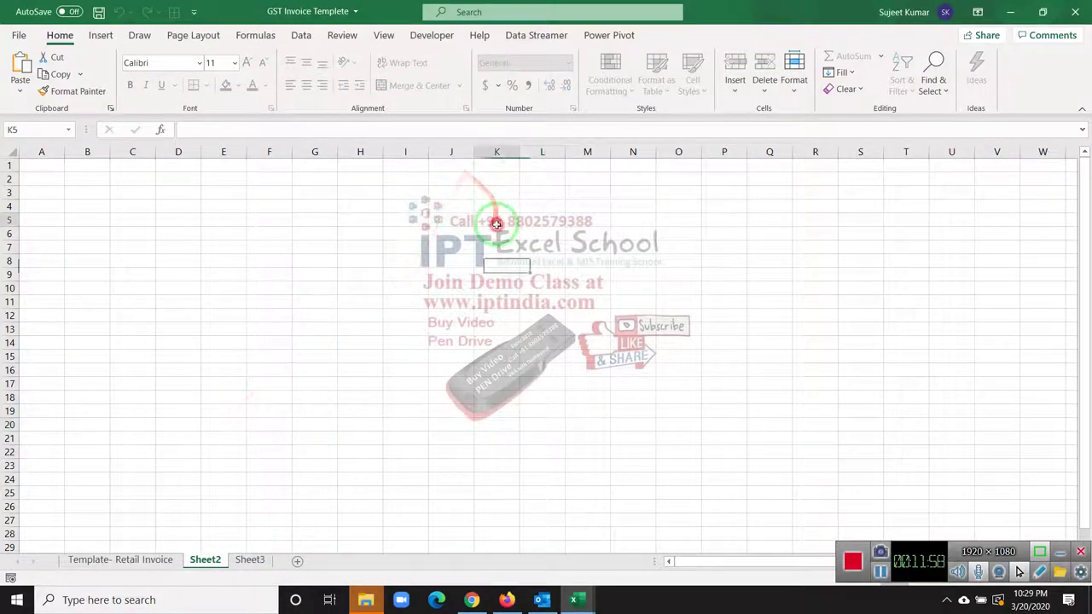
Step: Check Macros on the Developer tab, close the empty Macro dialog, and return to Chrome's remover page
click(415, 40)
click(50, 70)
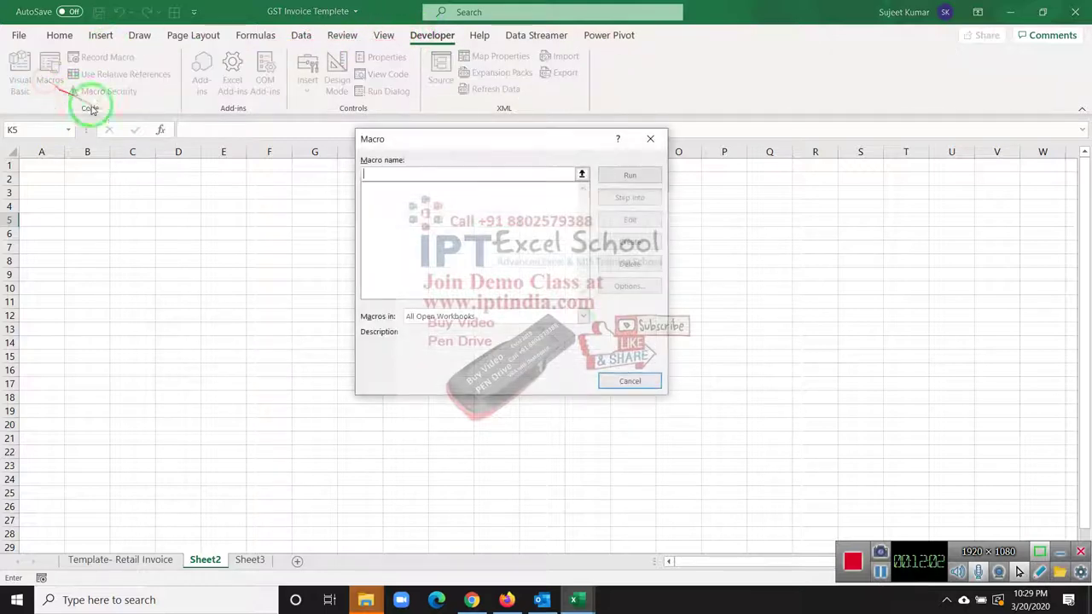
click(650, 138)
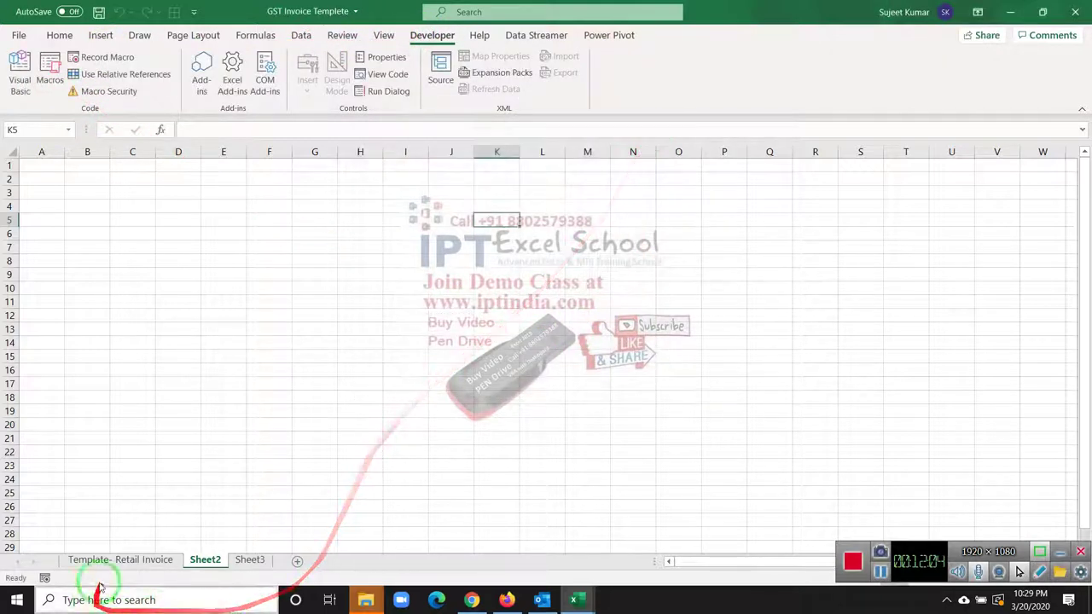
click(474, 601)
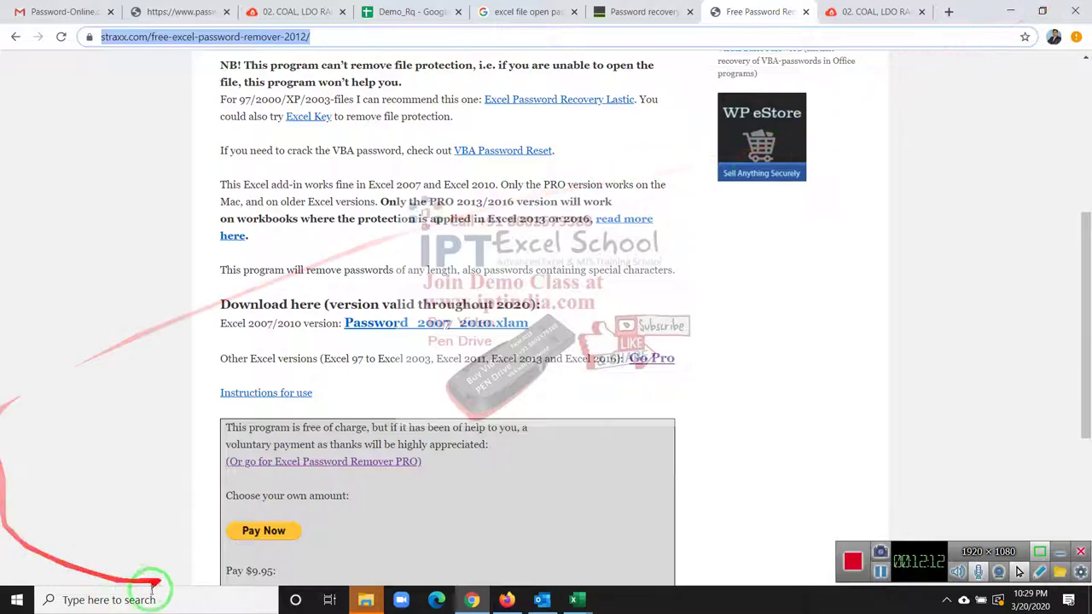
Step: Open Password_2007_2010 from File Explorer's Downloads folder so it loads into Excel
mouse_move(360, 595)
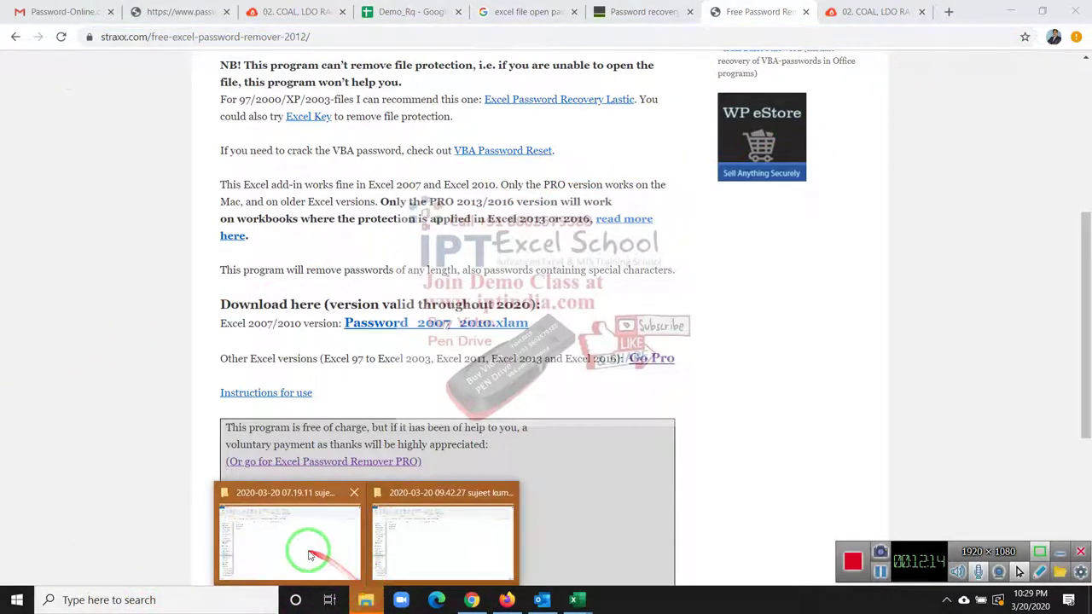
click(304, 483)
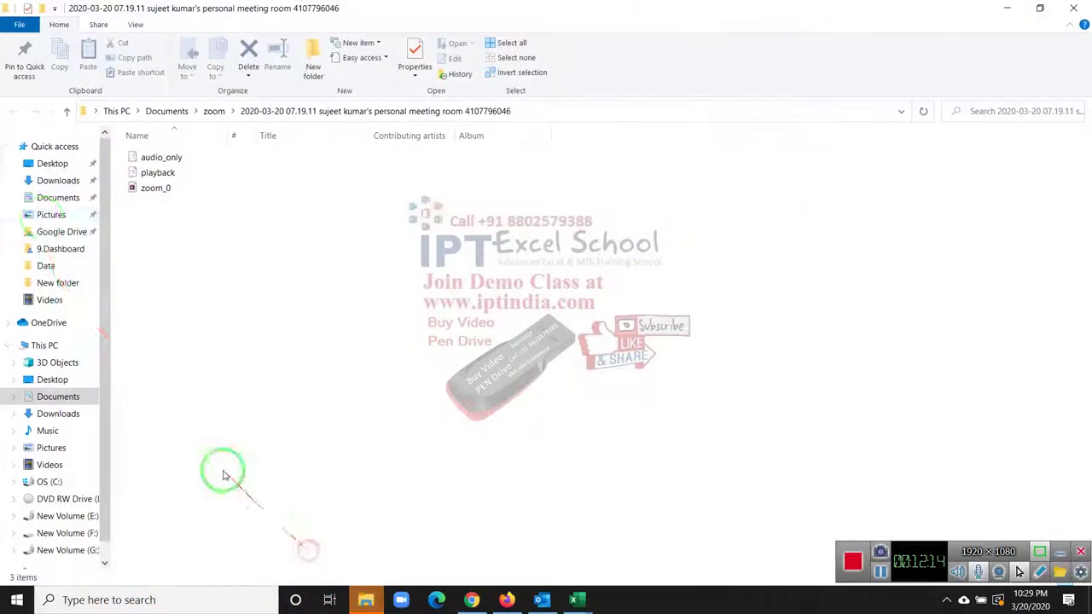
click(64, 180)
double_click(218, 175)
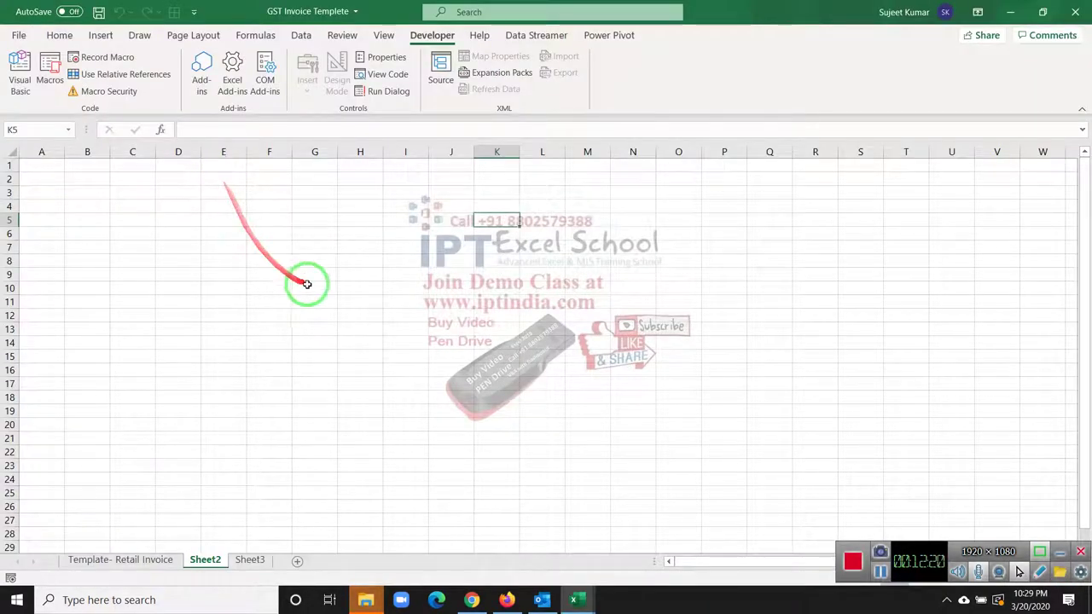
click(311, 285)
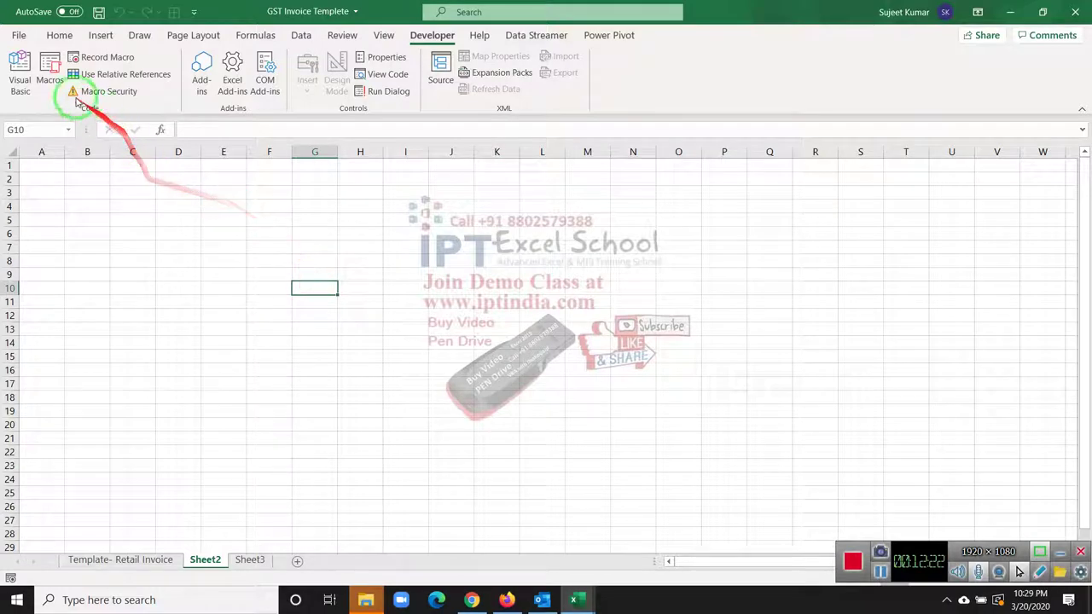
click(49, 70)
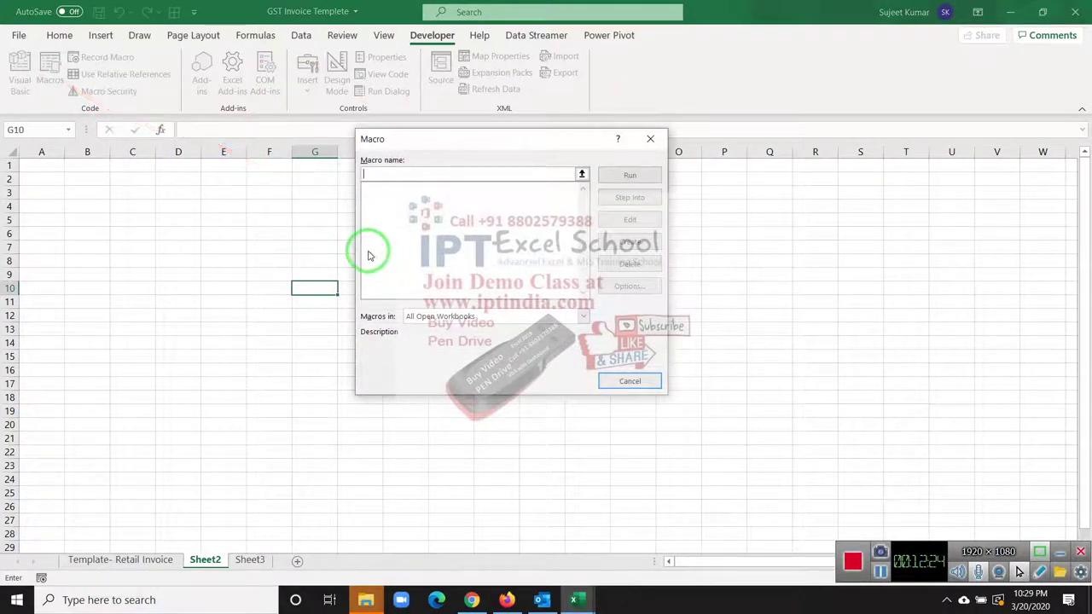
key(Escape)
click(522, 38)
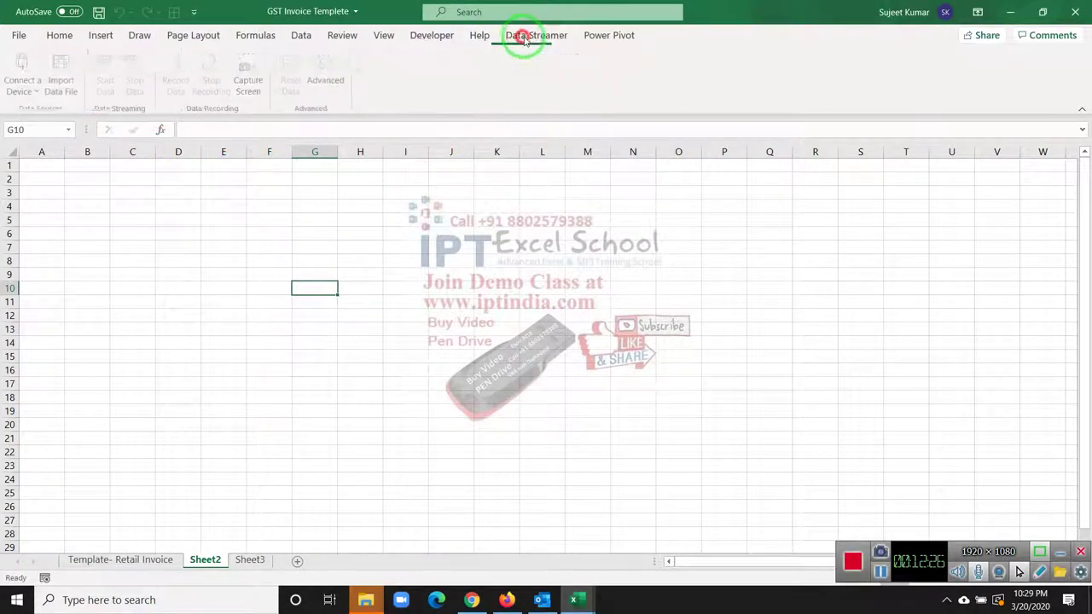
click(609, 36)
click(429, 36)
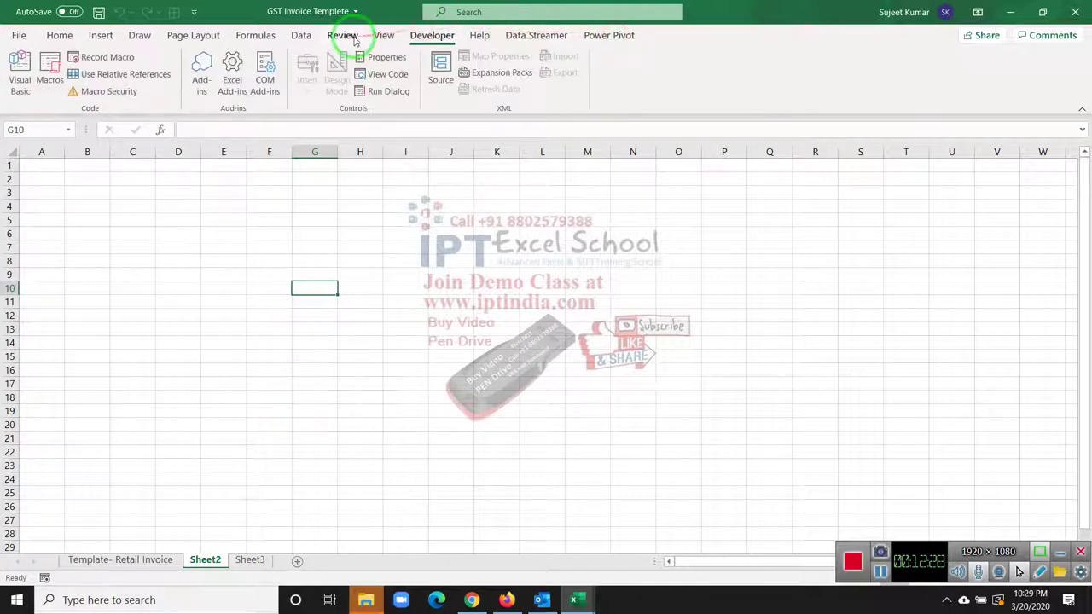
click(56, 35)
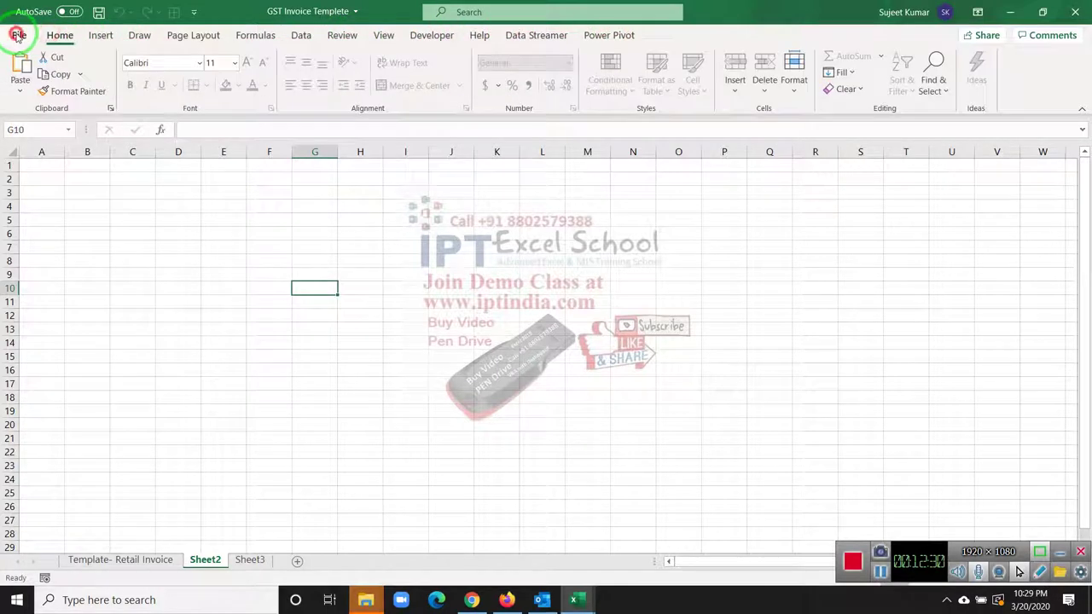
click(19, 35)
click(47, 561)
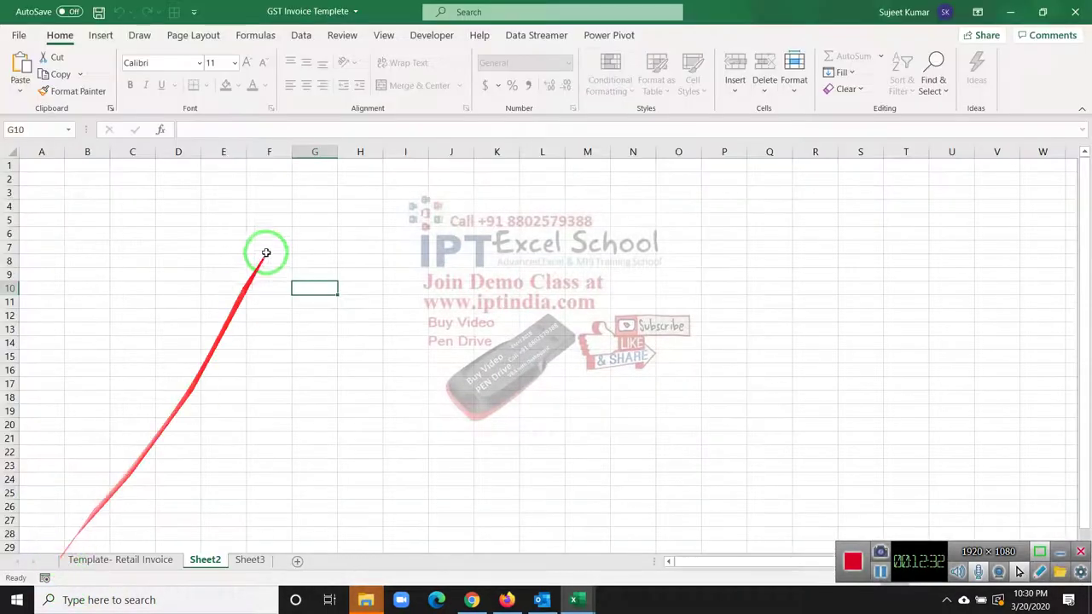
Step: In Excel Add-ins, browse to Downloads, add Password_2007_2010, and confirm with Excel Password Remover PRO ticked
click(290, 292)
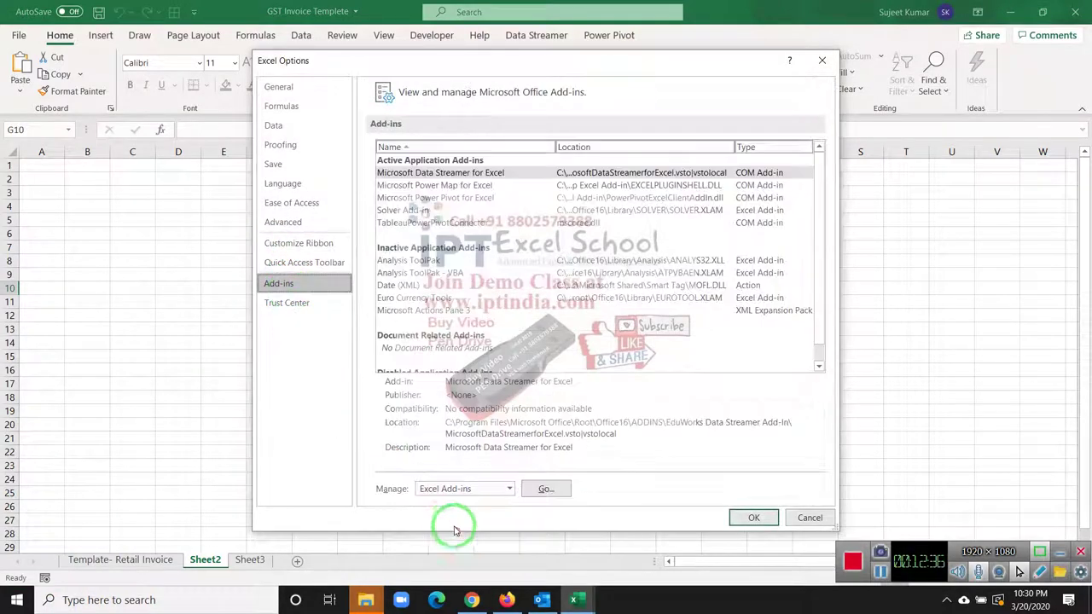
click(546, 489)
click(408, 194)
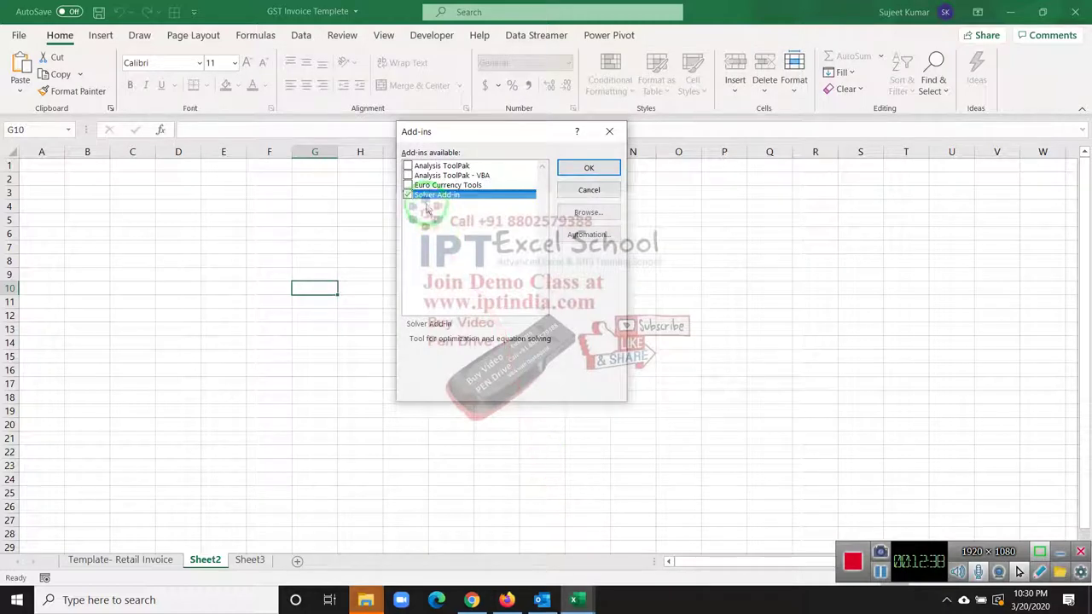
click(587, 215)
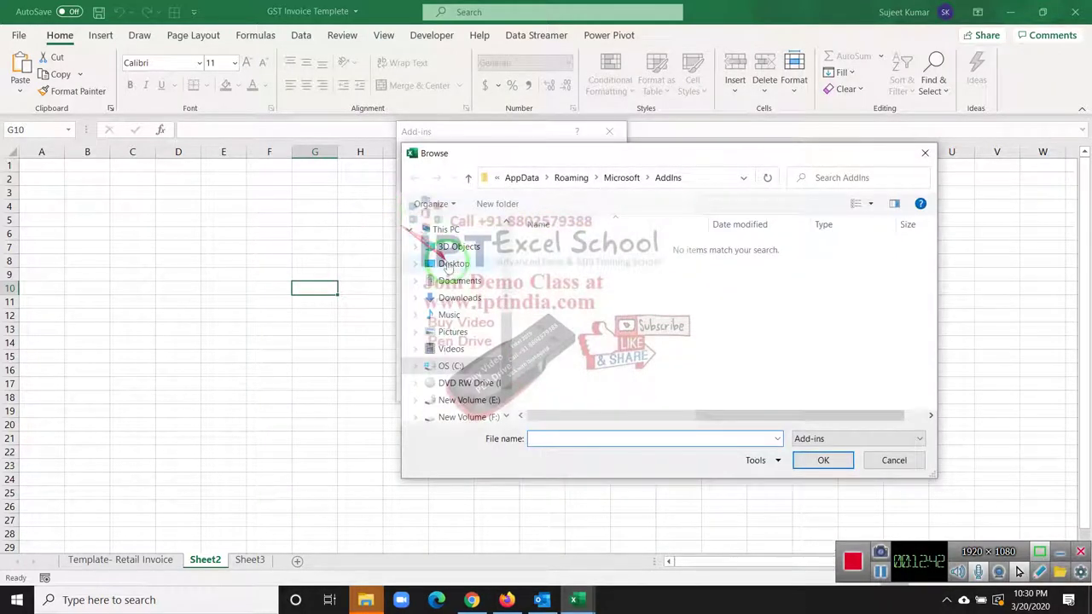
click(462, 297)
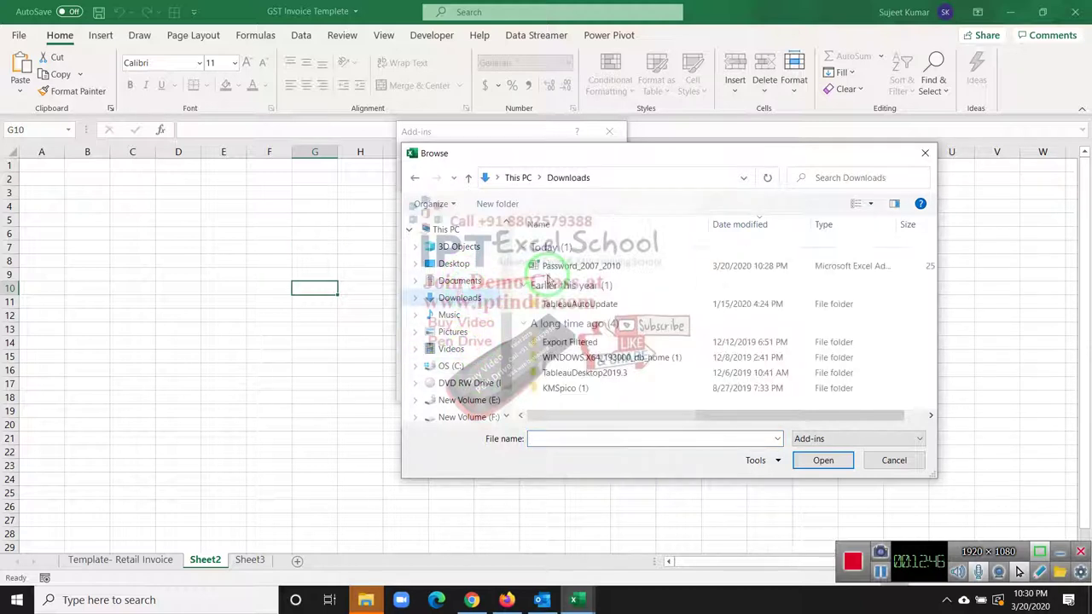
click(576, 266)
click(817, 460)
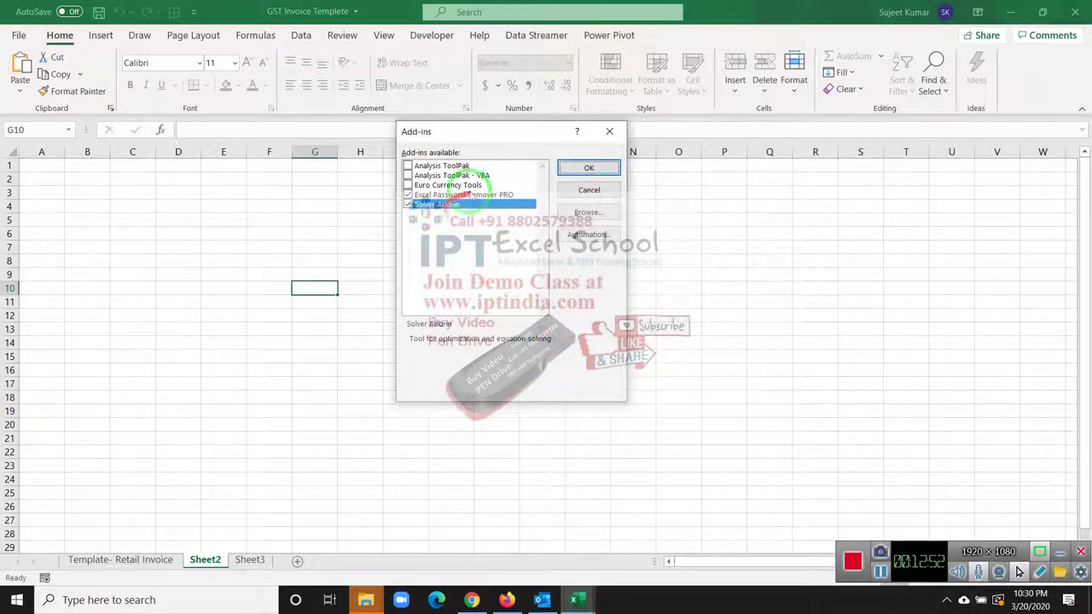
click(600, 170)
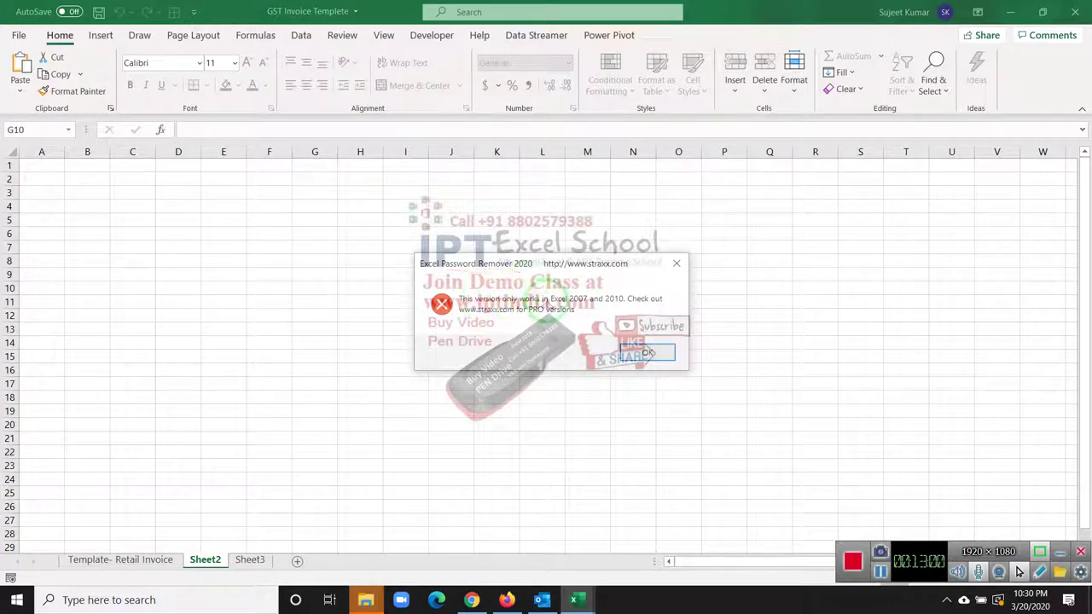
Step: Dismiss the add-in's version error, look at the Developer tab's Code group, and minimize Excel
click(648, 352)
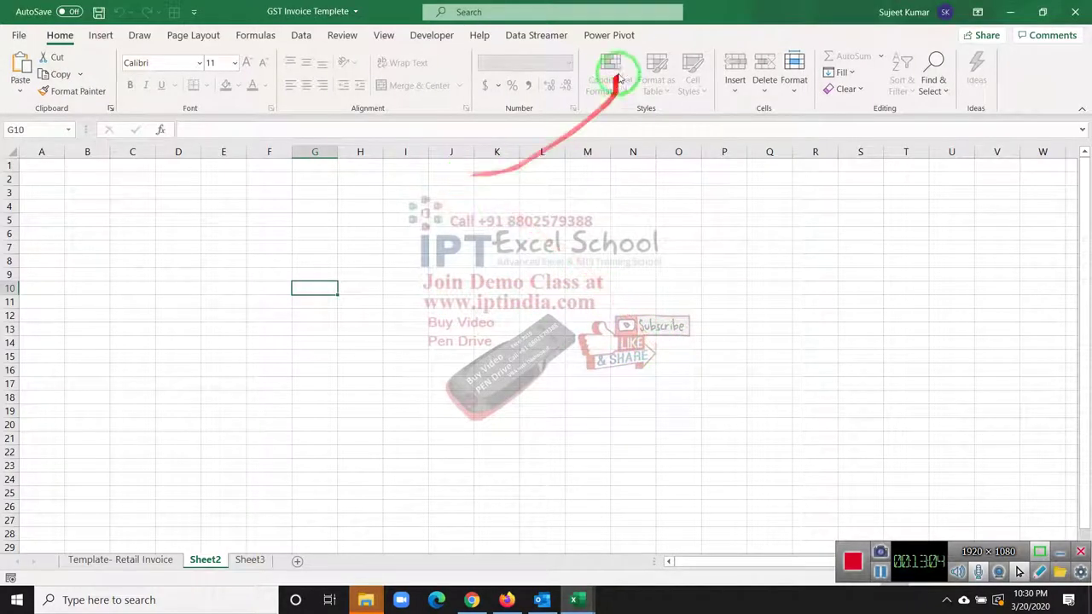
click(330, 343)
click(432, 41)
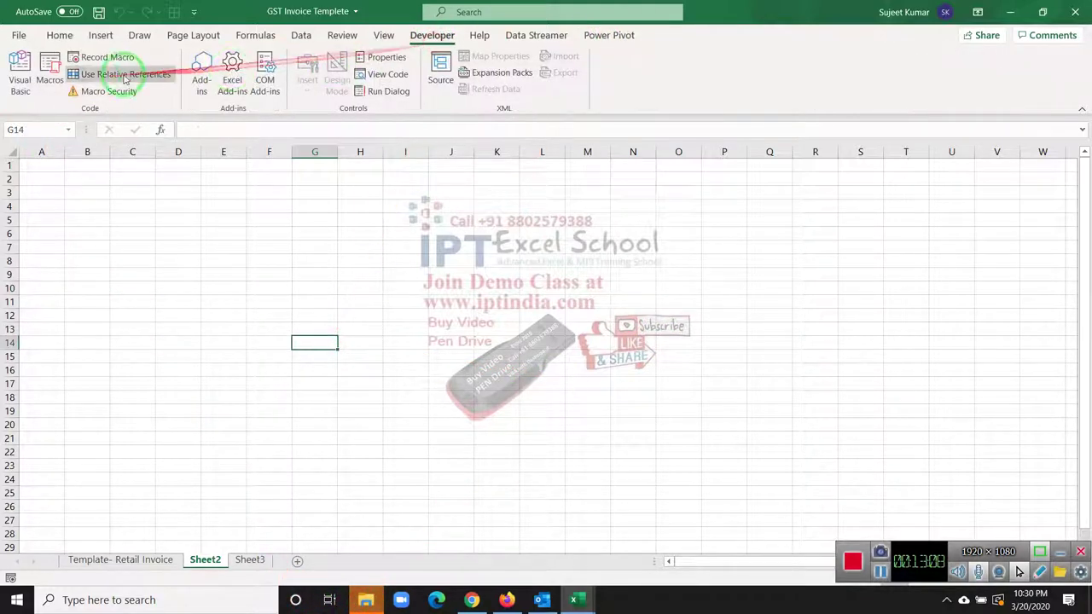
click(49, 72)
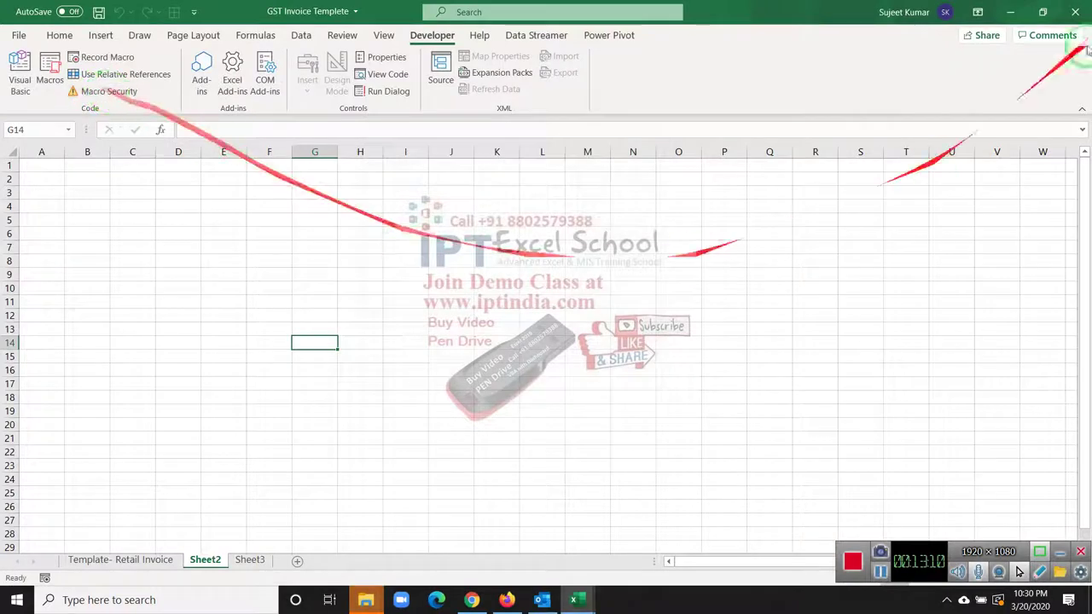
click(1009, 11)
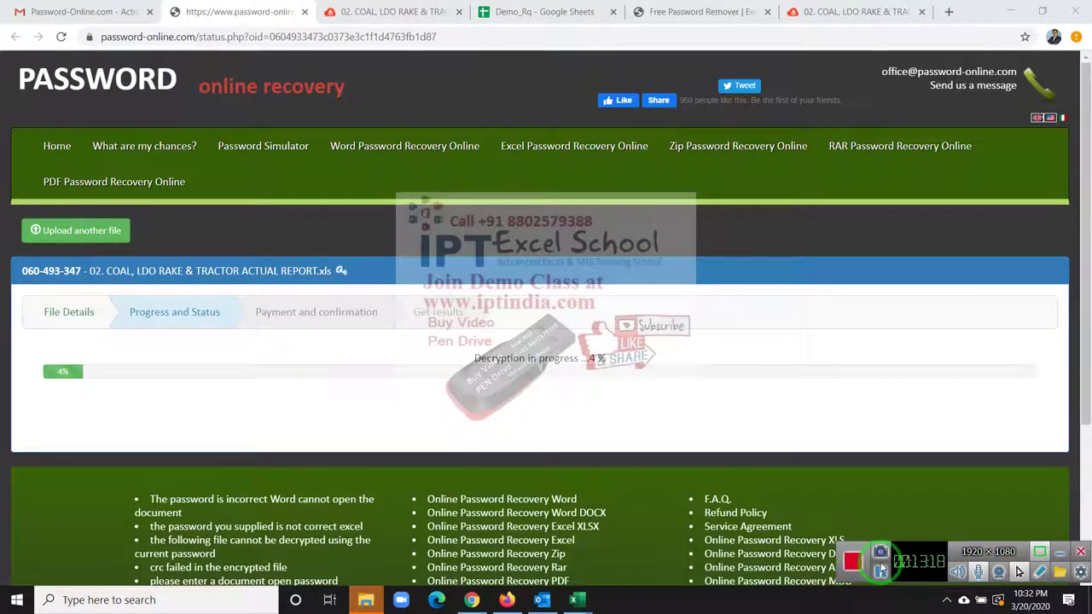
drag(328, 602, 371, 7)
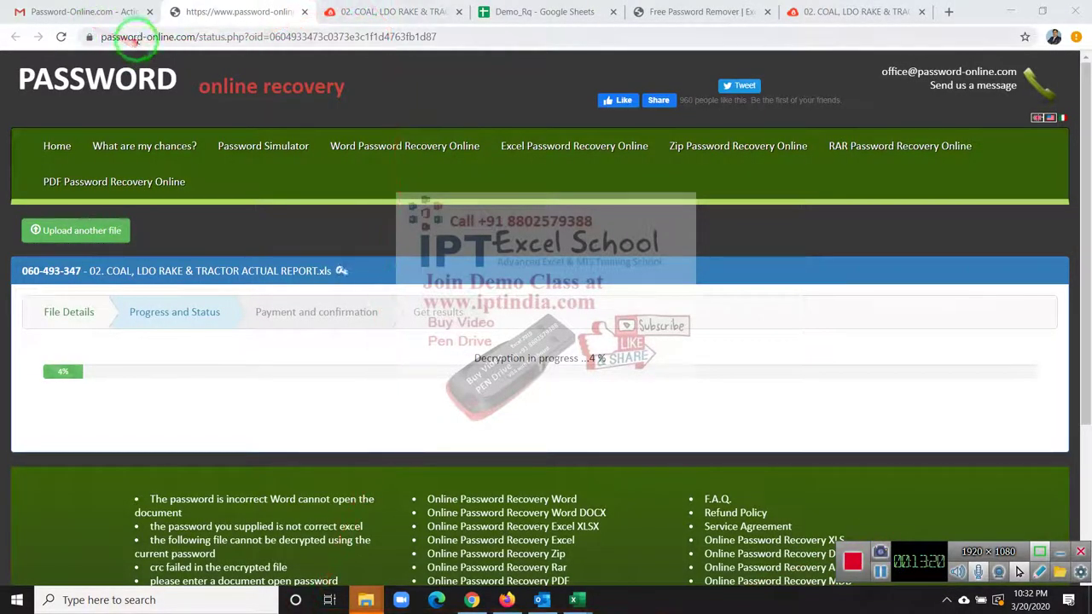
drag(197, 38, 100, 37)
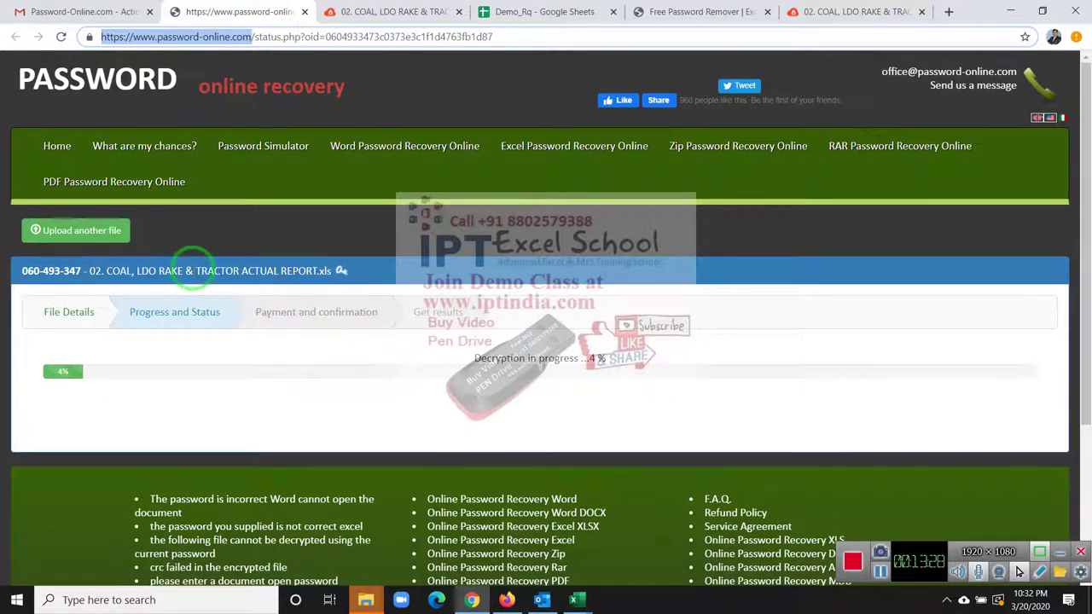
click(367, 601)
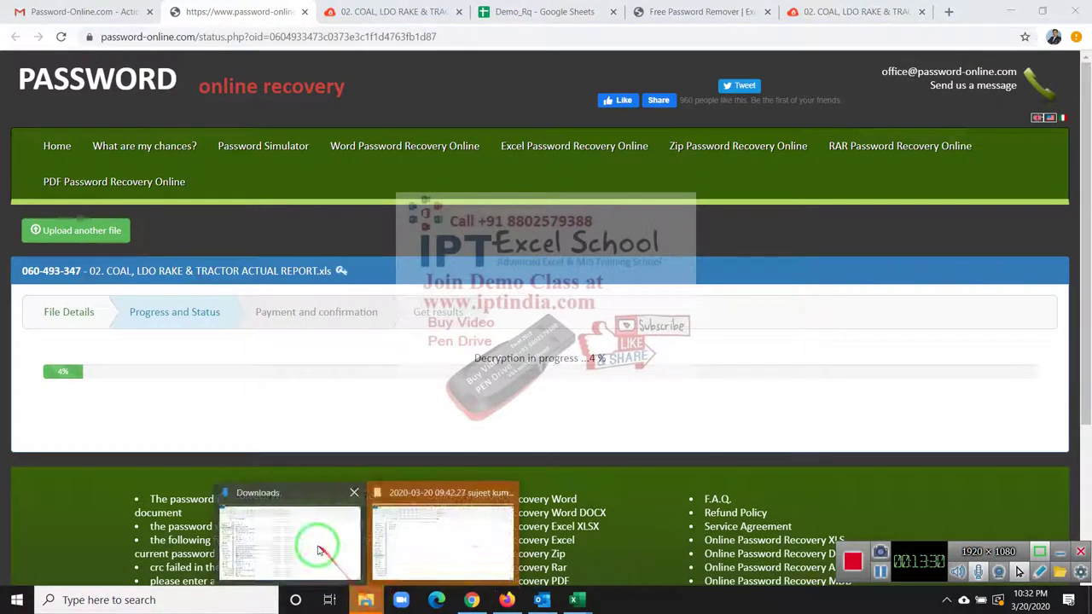
Step: Select the 02. COAL, LDO RAKE report in Downloads, minimize File Explorer, and return to the Free Password Remover tab
click(312, 541)
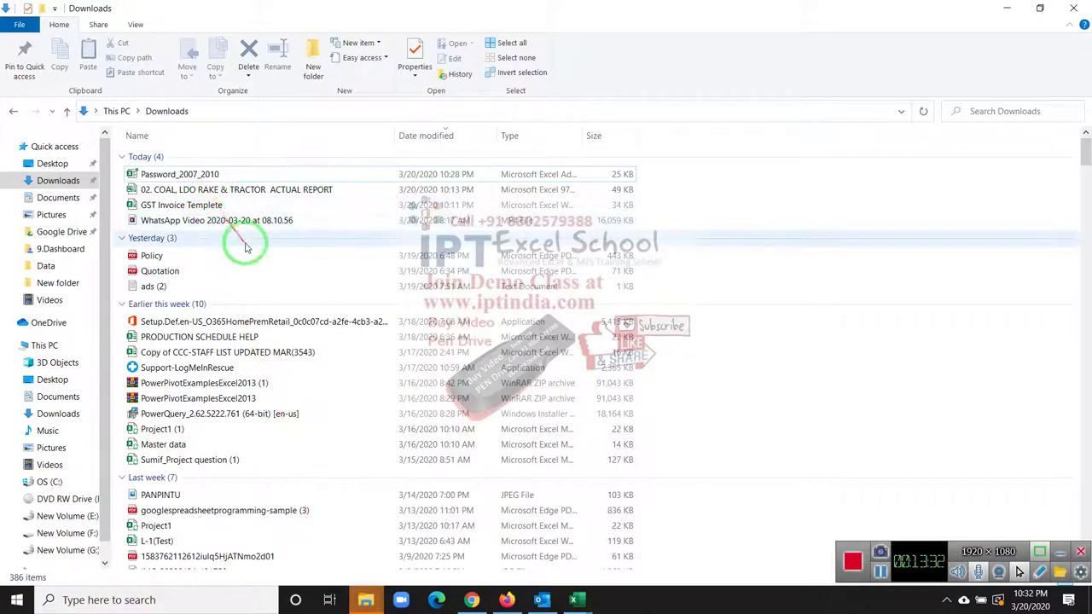
click(232, 190)
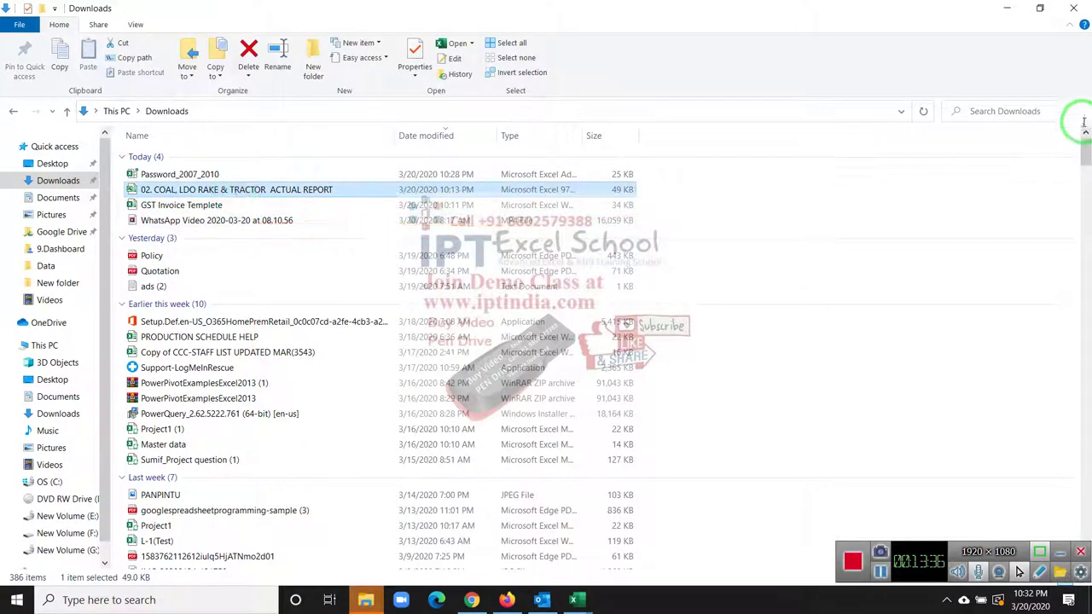
click(1007, 13)
click(685, 22)
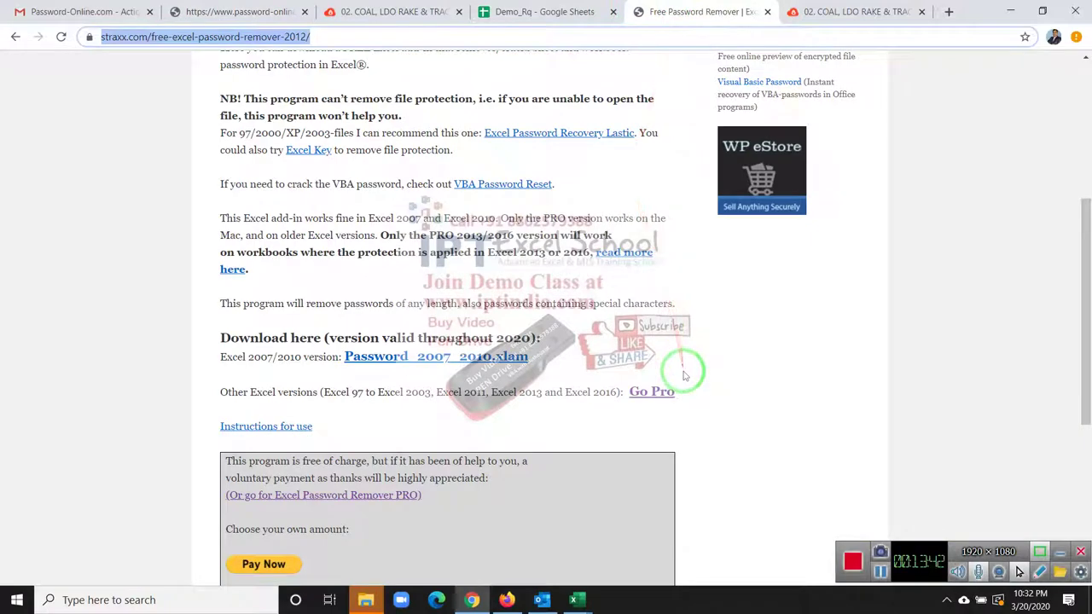
Step: Go to google.com and search for 'excel file open password remover free'
scroll(683, 376, up, 1)
scroll(686, 373, down, 8)
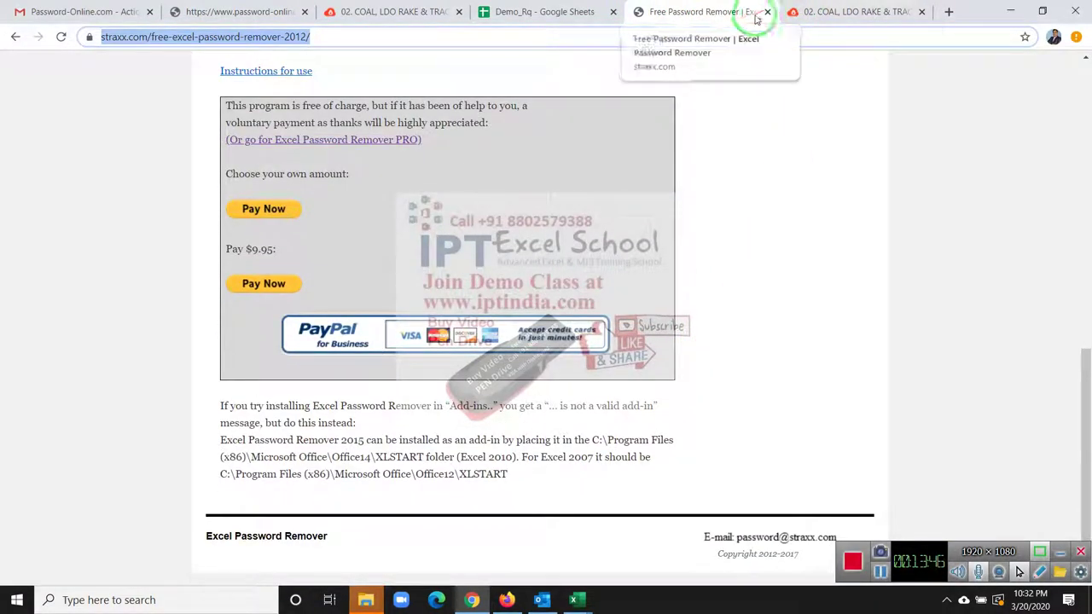
click(266, 19)
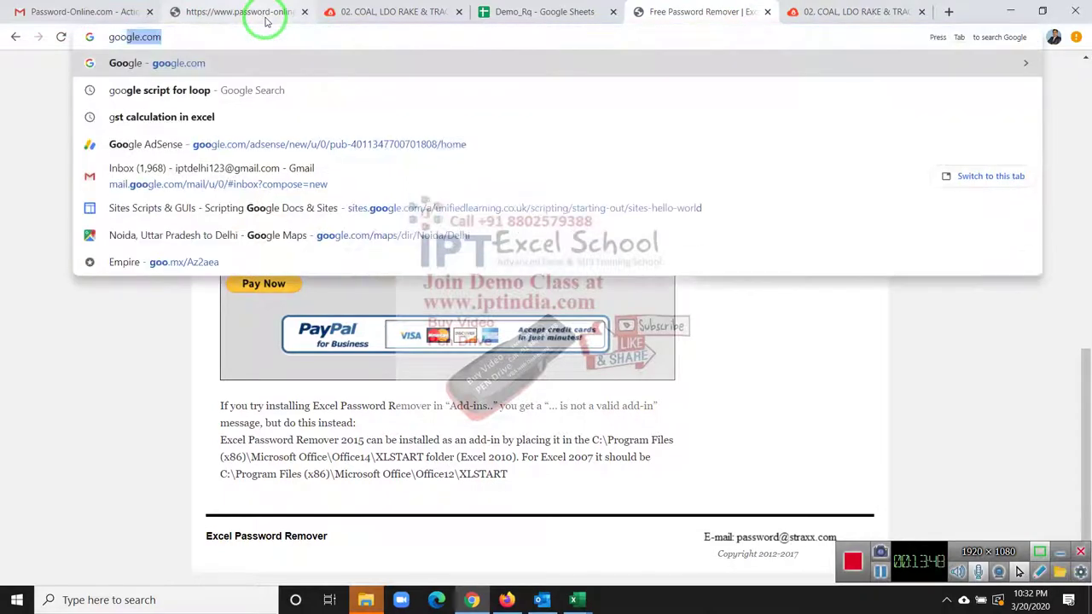
key(Return)
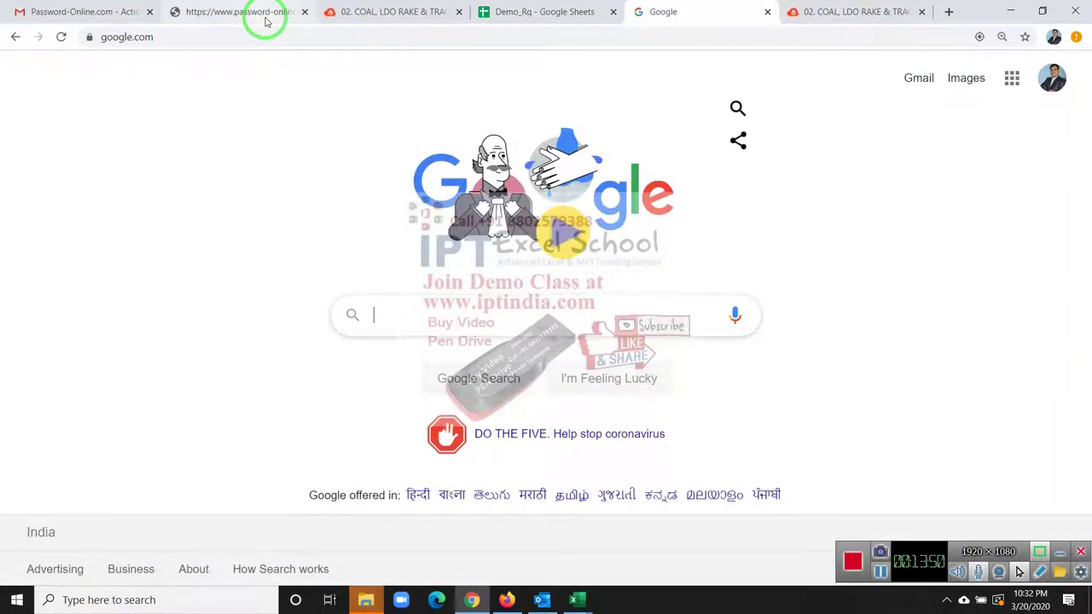
text(pass)
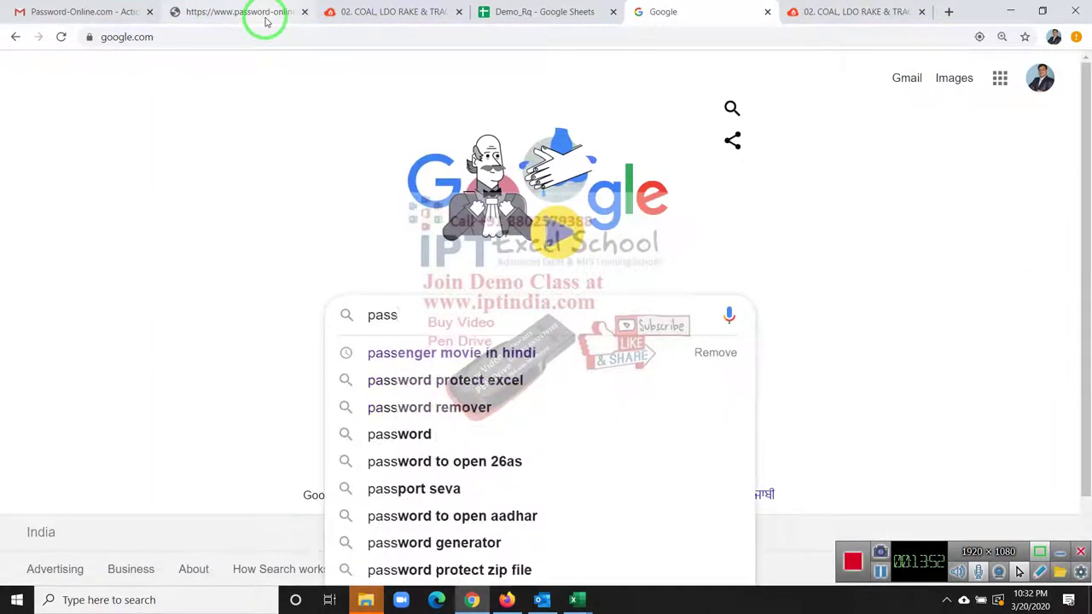
key(BackSpace)
key(BackSpace)
key(BackSpace)
key(BackSpace)
text(exc)
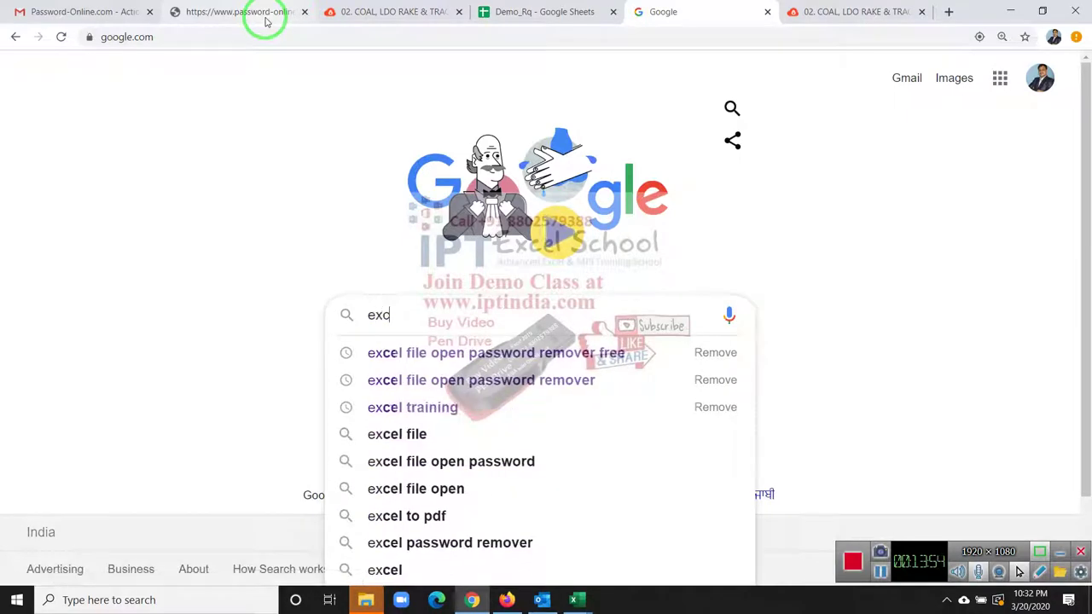
text(e)
key(Down)
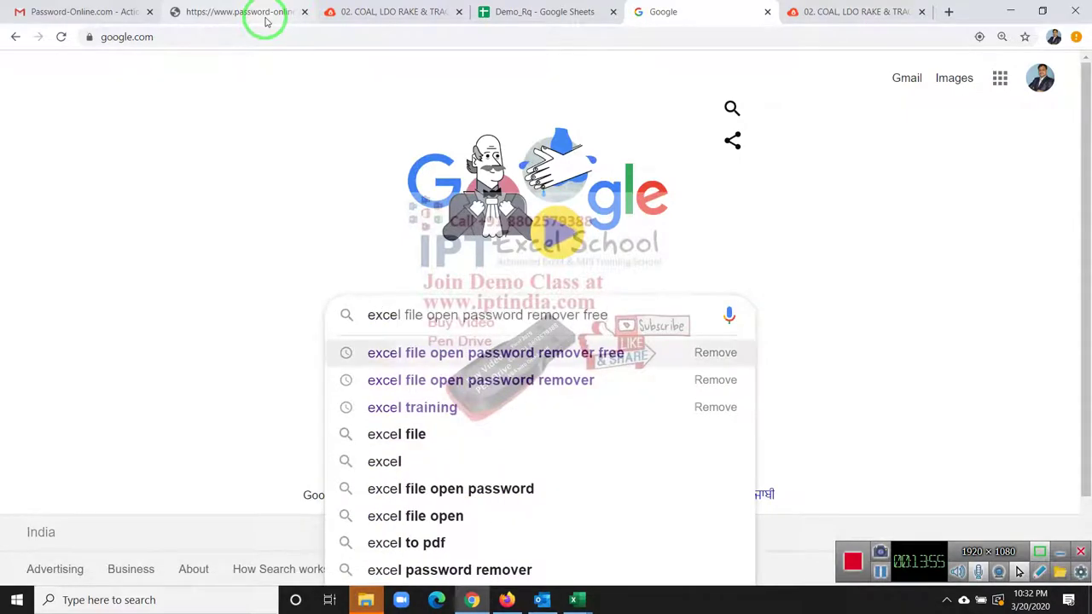
key(Return)
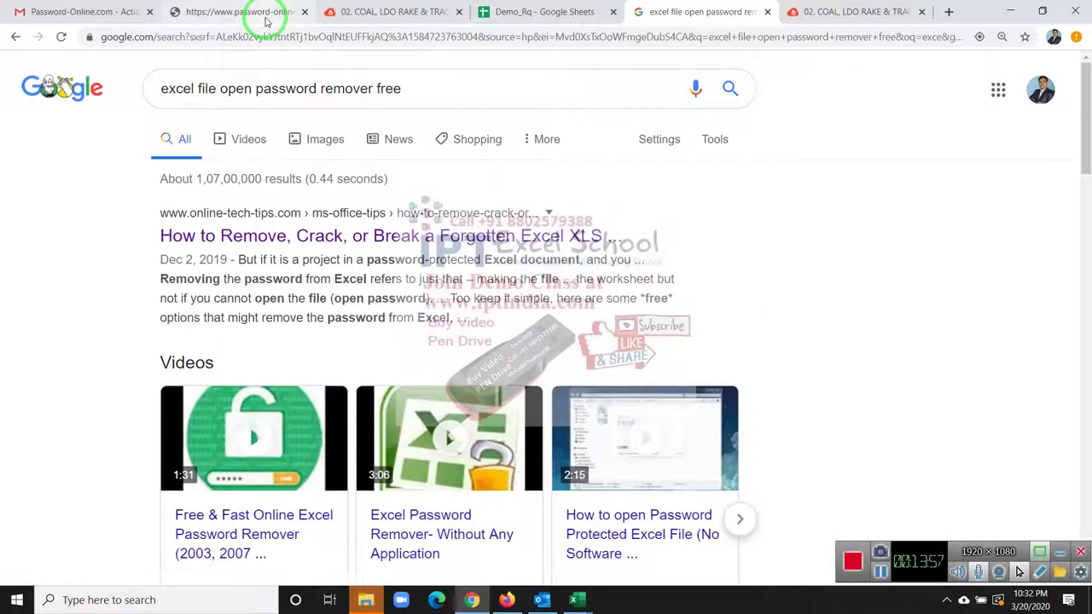
Step: Scroll through the password remover results and open page 2
scroll(195, 59, down, 5)
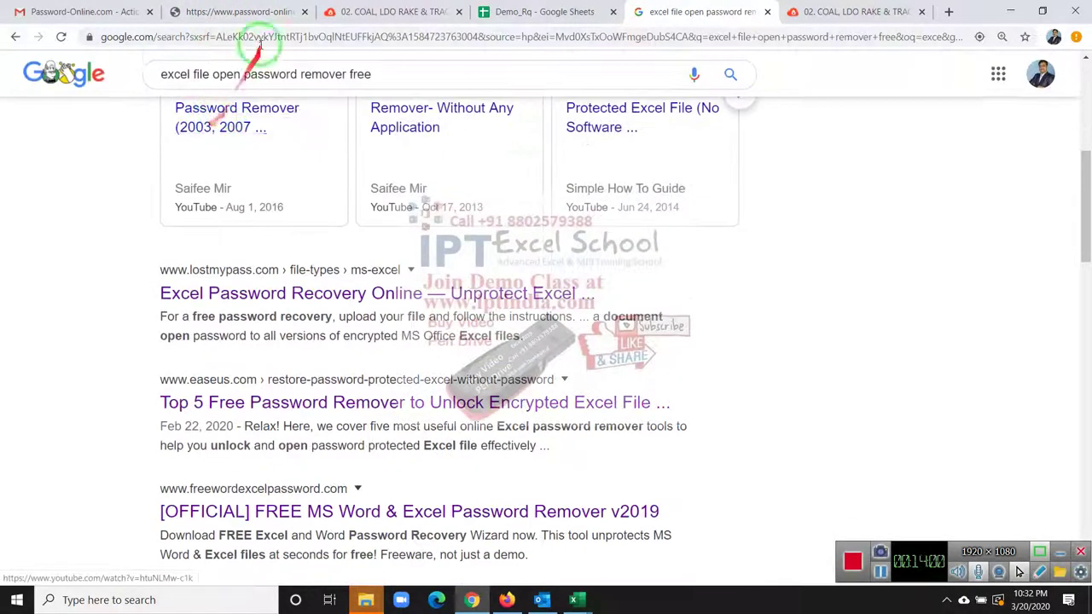
scroll(577, 397, down, 4)
scroll(577, 411, down, 2)
scroll(576, 412, down, 4)
scroll(576, 411, down, 3)
scroll(575, 414, down, 2)
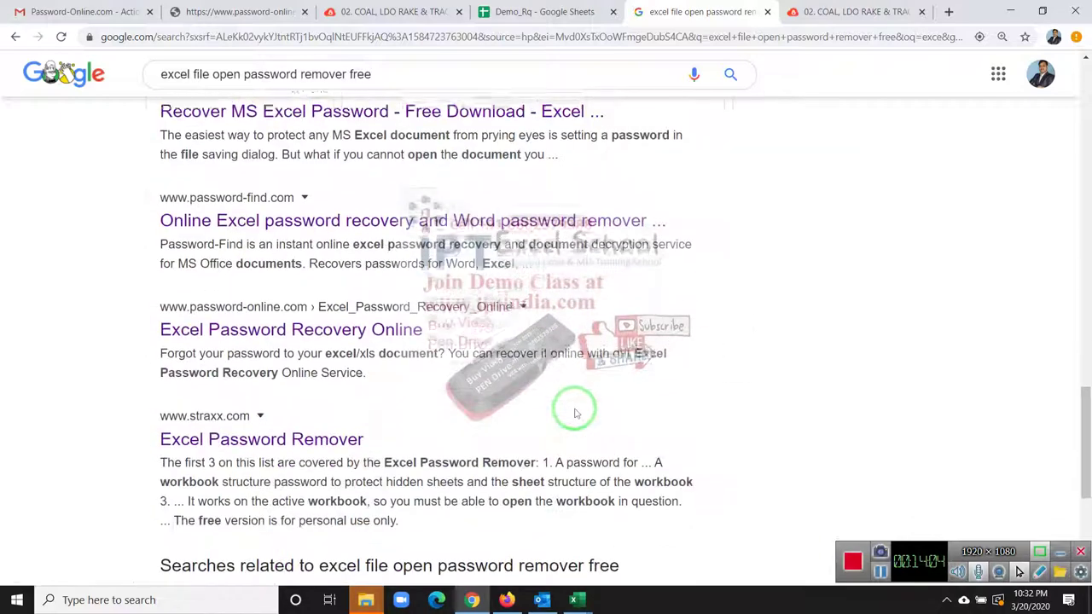
scroll(569, 403, down, 1)
scroll(563, 398, down, 3)
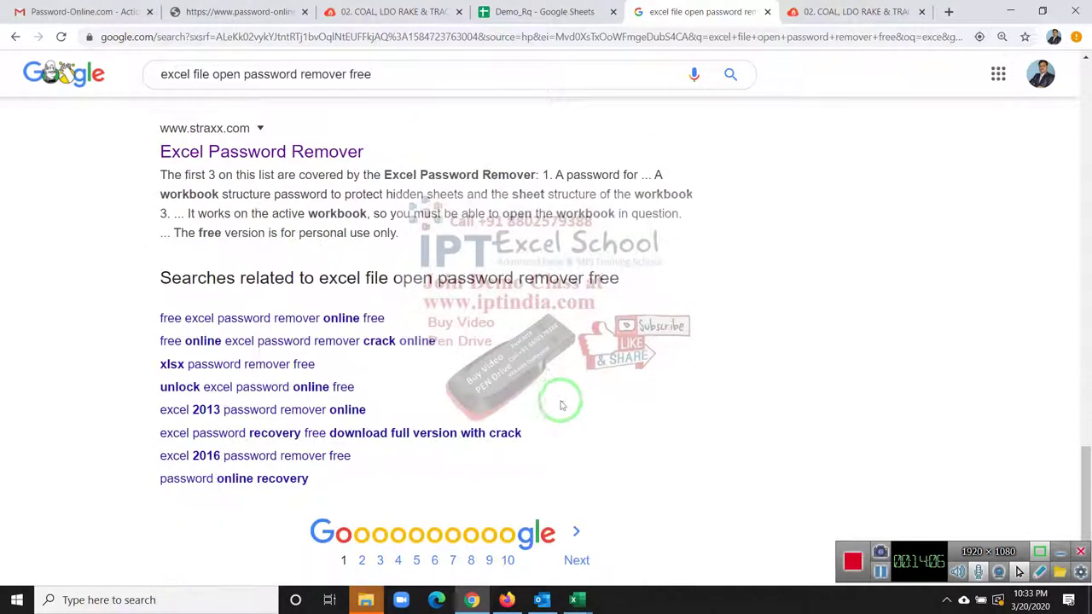
click(361, 548)
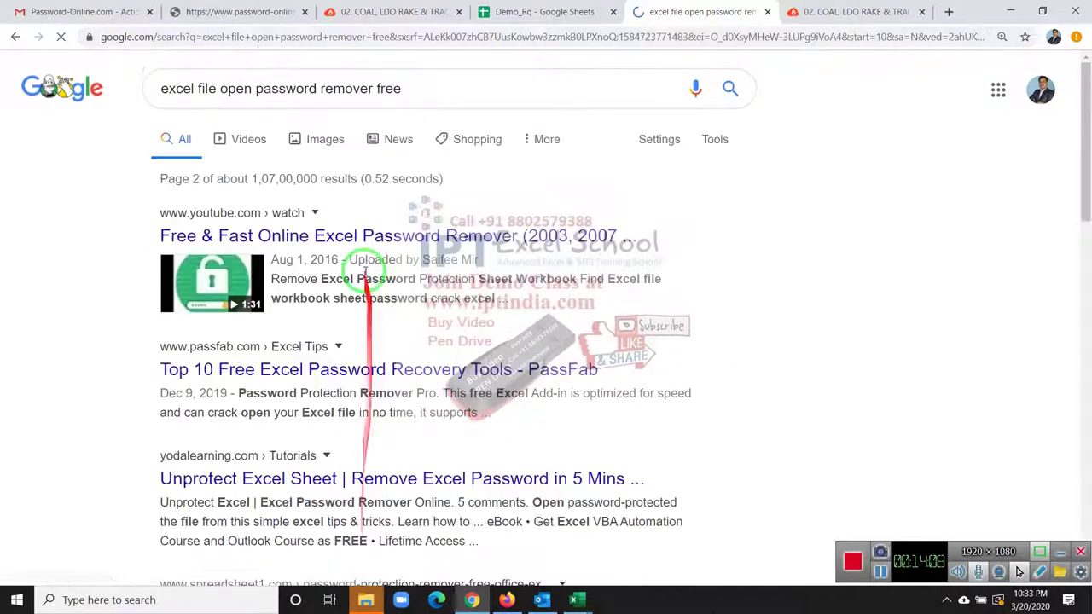
Step: Confirm the password-online decryption is still at 4%, then review the page 2 results
scroll(401, 358, down, 1)
scroll(402, 353, down, 2)
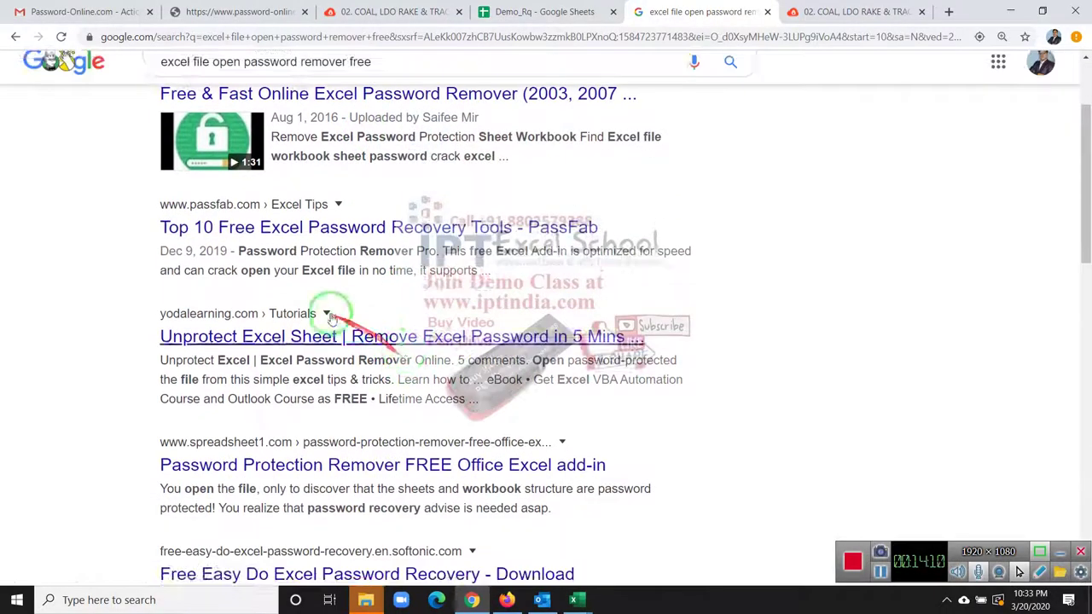
click(224, 13)
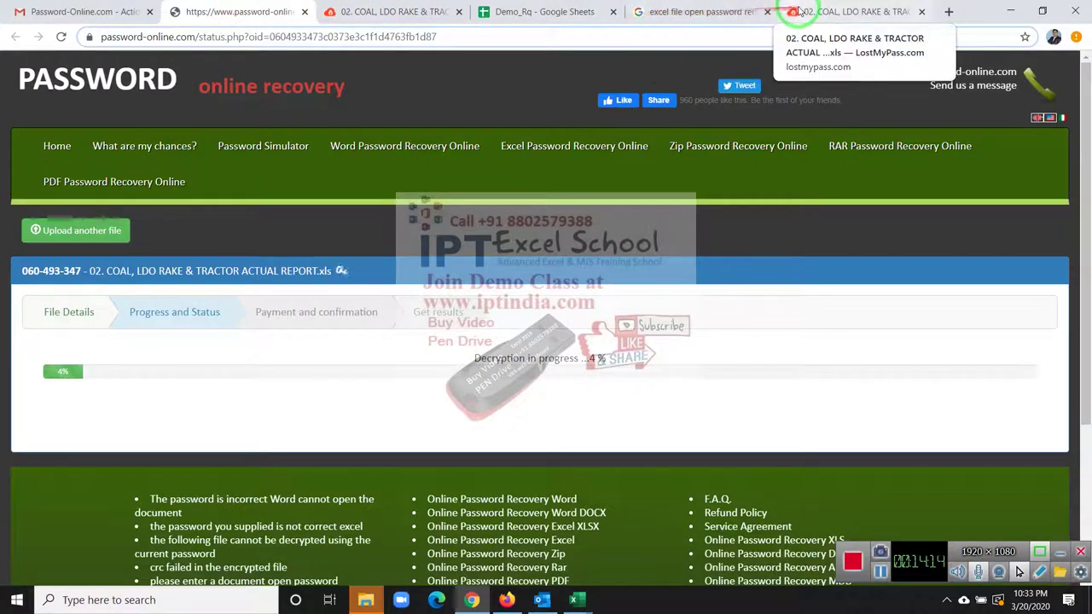
click(716, 13)
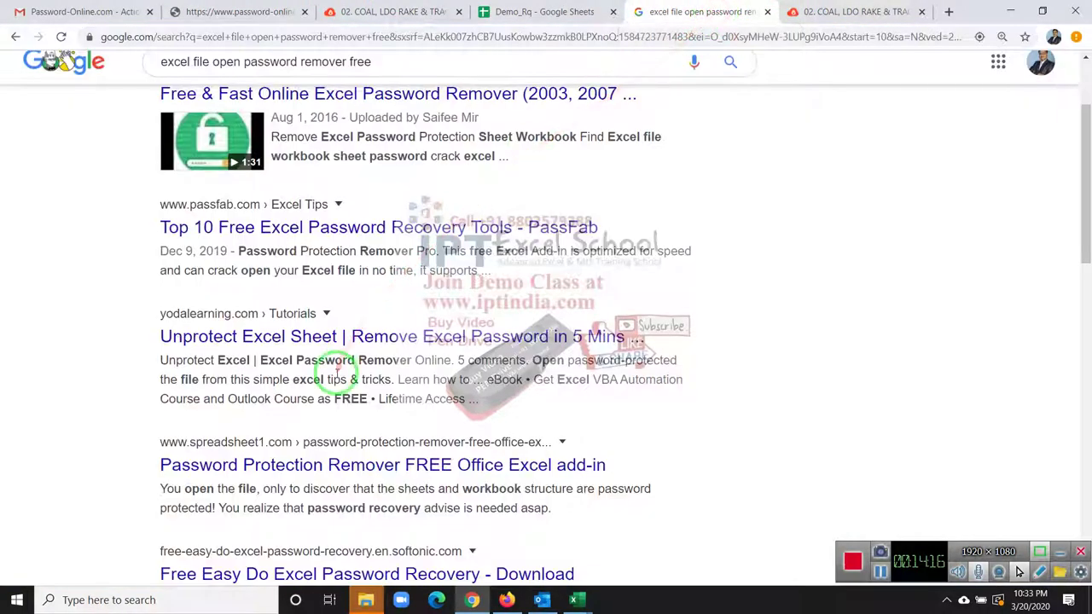
scroll(337, 373, up, 2)
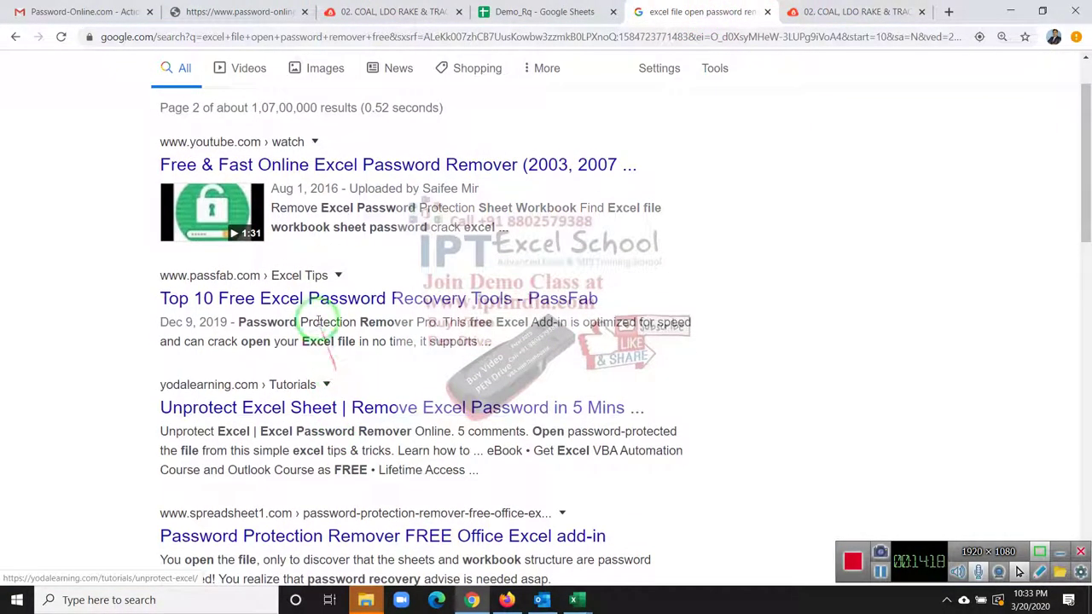
scroll(314, 307, down, 2)
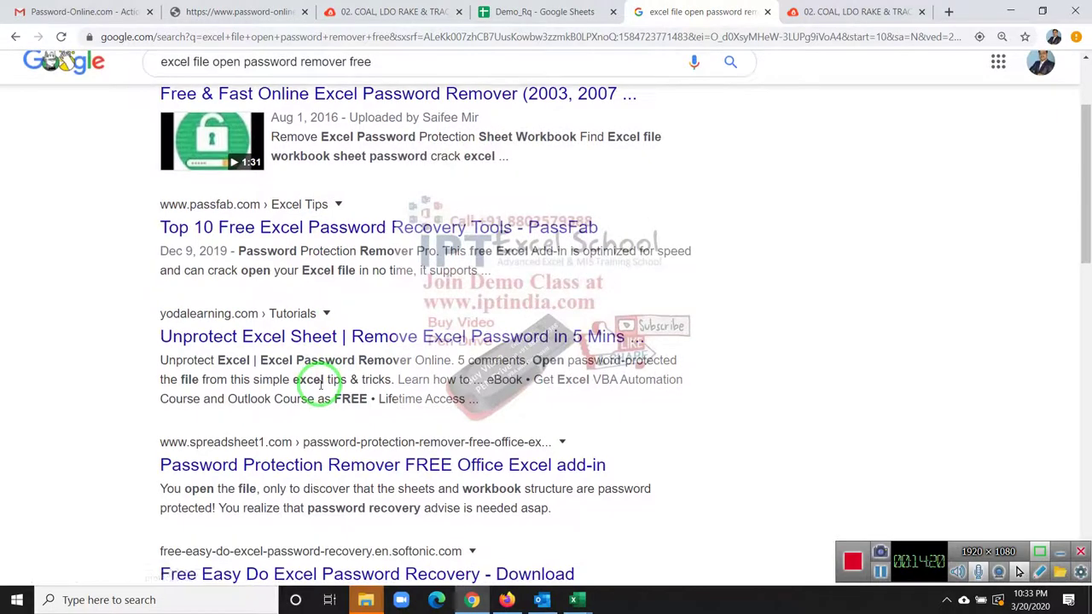
scroll(311, 421, down, 1)
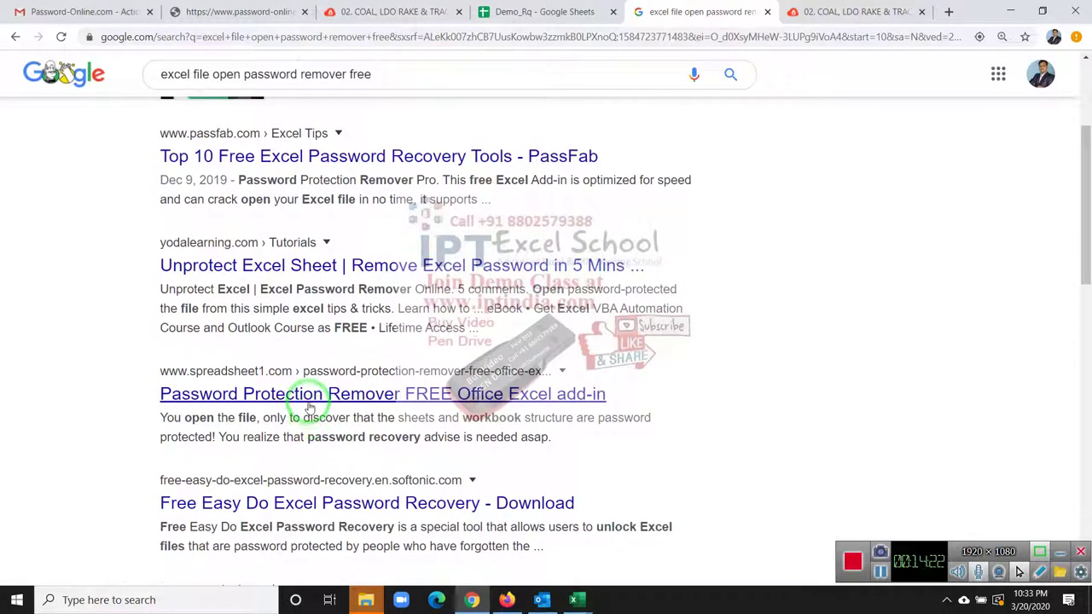